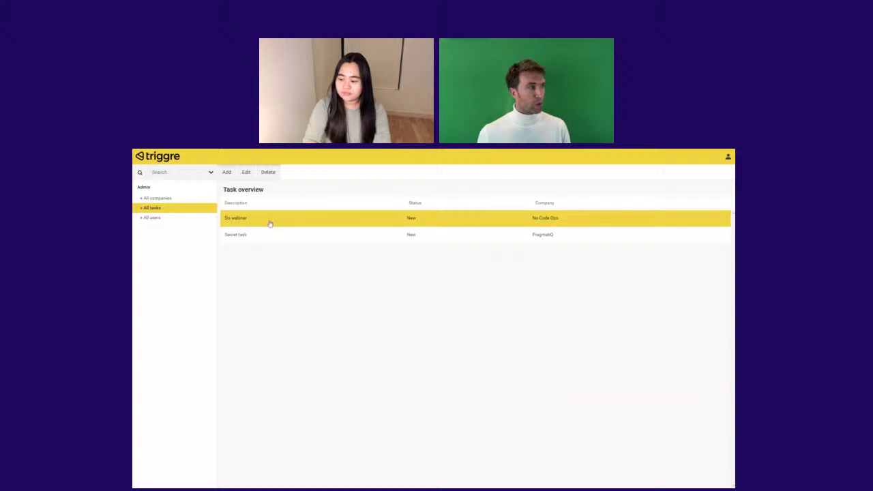
Review the task records and their companies, and look over the records in the user overview.
{"action": "left_click", "coordinate": [293, 237]}
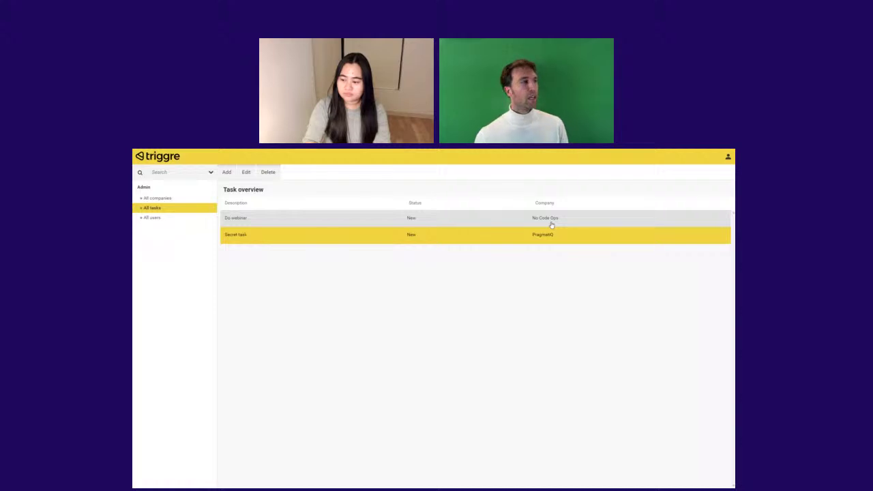
{"action": "left_click", "coordinate": [339, 220]}
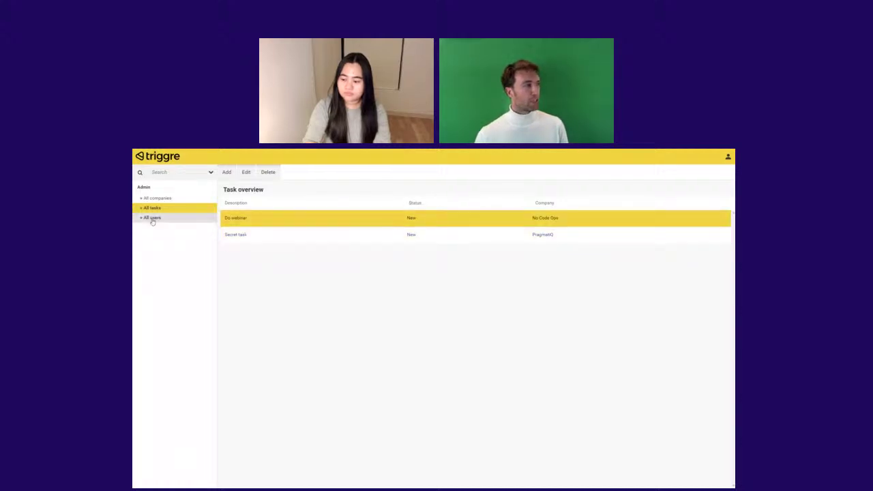
{"action": "left_click", "coordinate": [152, 219]}
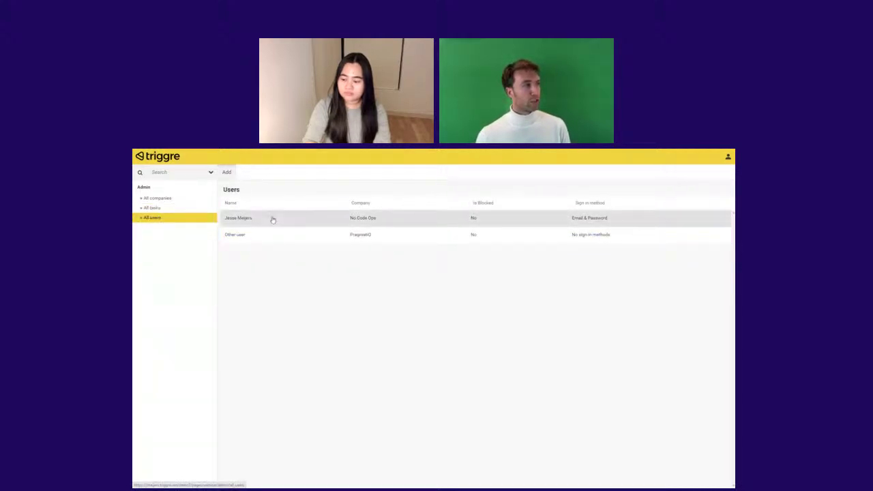
{"action": "left_click", "coordinate": [247, 235]}
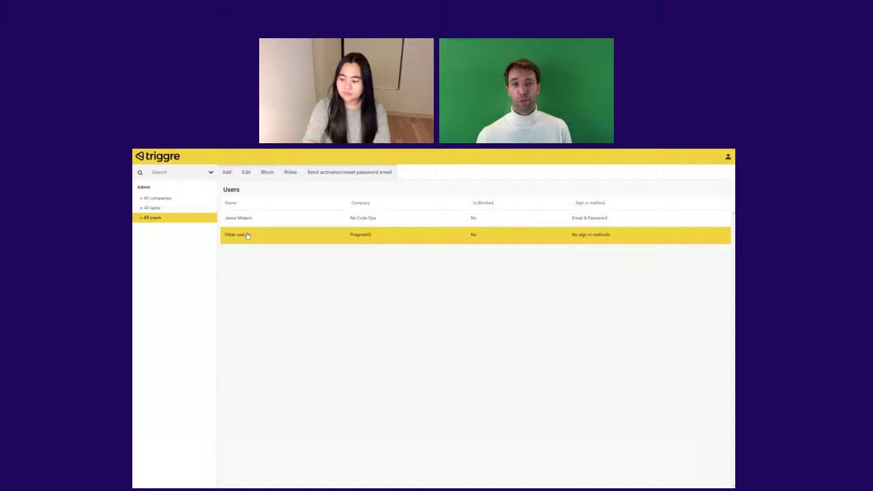
Look through the individual records in the company overview.
{"action": "left_click", "coordinate": [156, 198]}
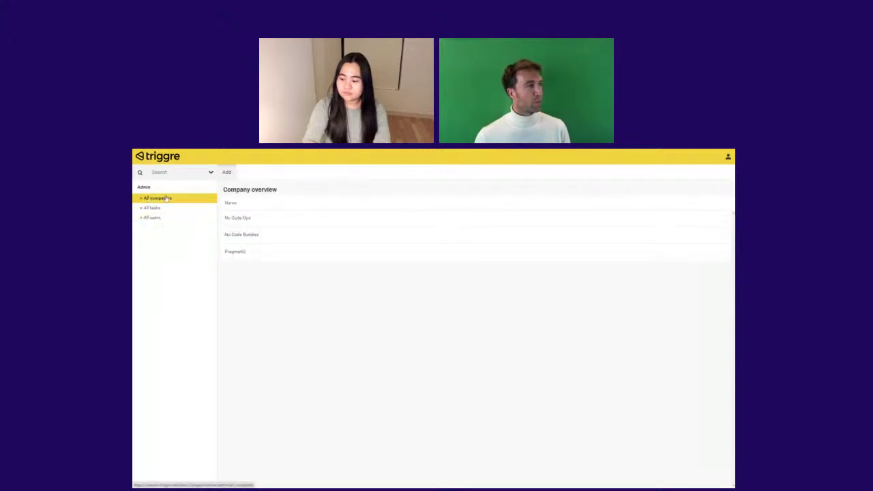
{"action": "left_click", "coordinate": [238, 219]}
{"action": "left_click", "coordinate": [256, 235]}
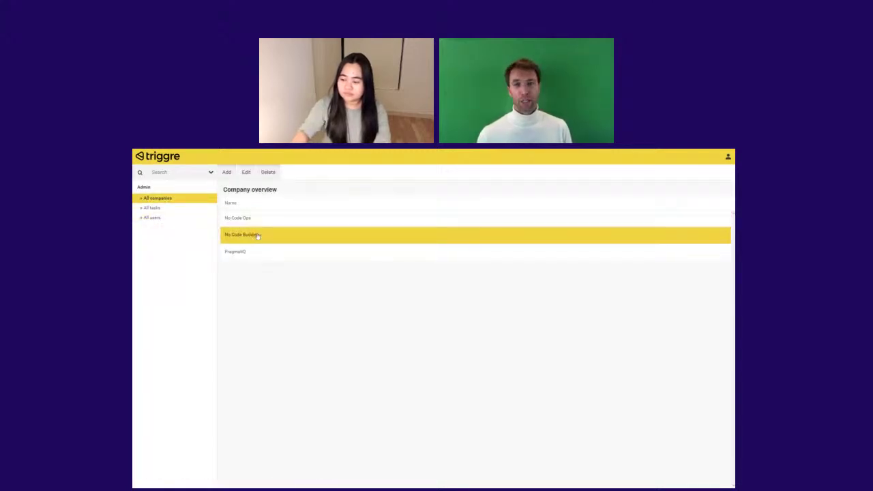
{"action": "left_click", "coordinate": [258, 253]}
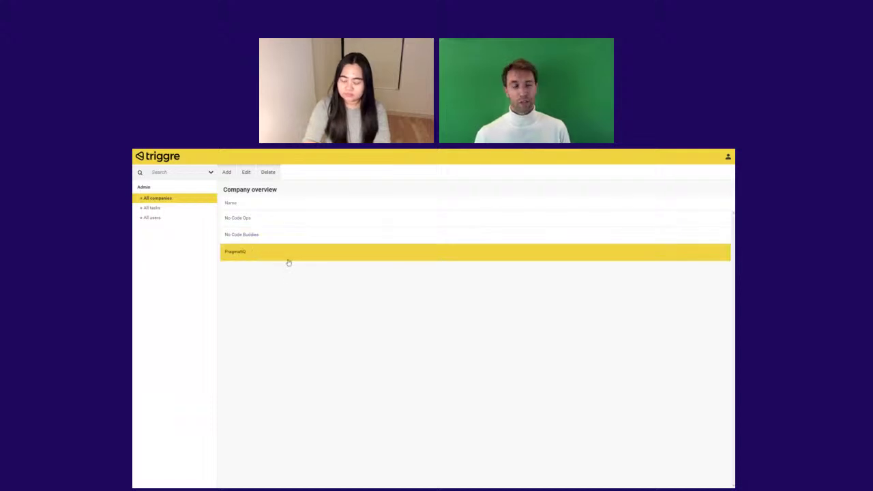
{"action": "left_click", "coordinate": [261, 234]}
{"action": "left_click", "coordinate": [263, 218]}
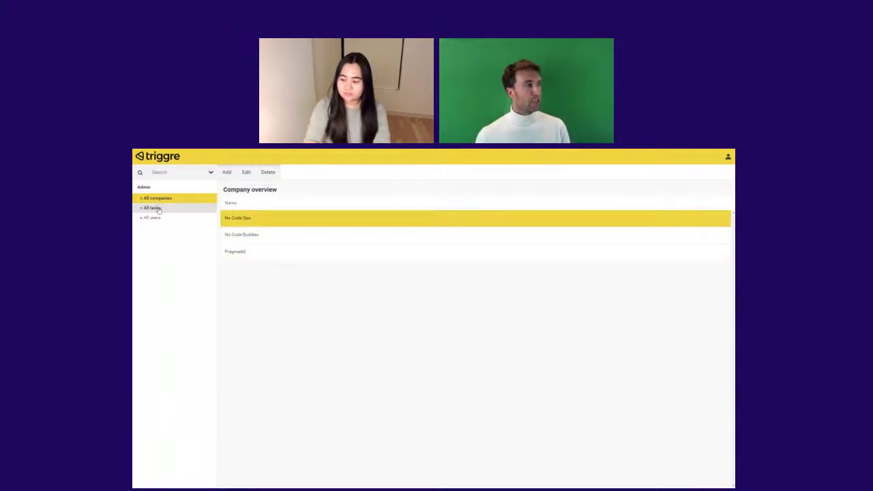
Set the status of the "Do webinar" task to In progress and save it.
{"action": "left_click", "coordinate": [163, 207]}
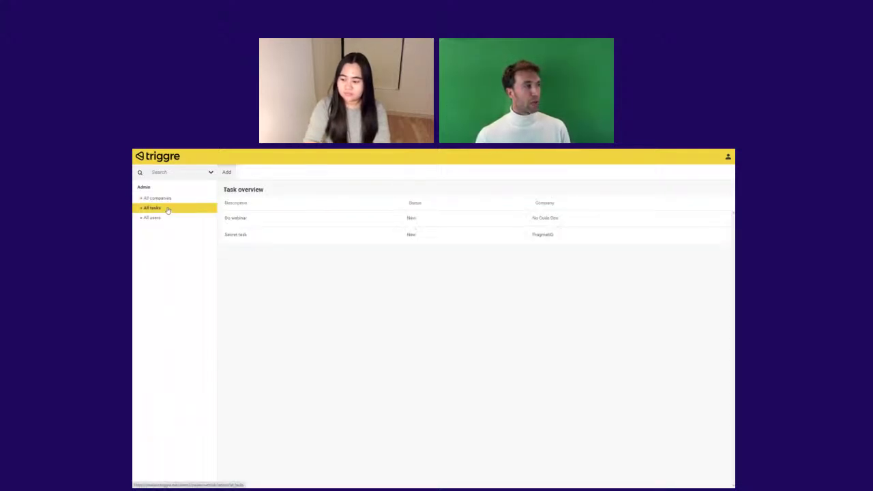
{"action": "left_click", "coordinate": [245, 222]}
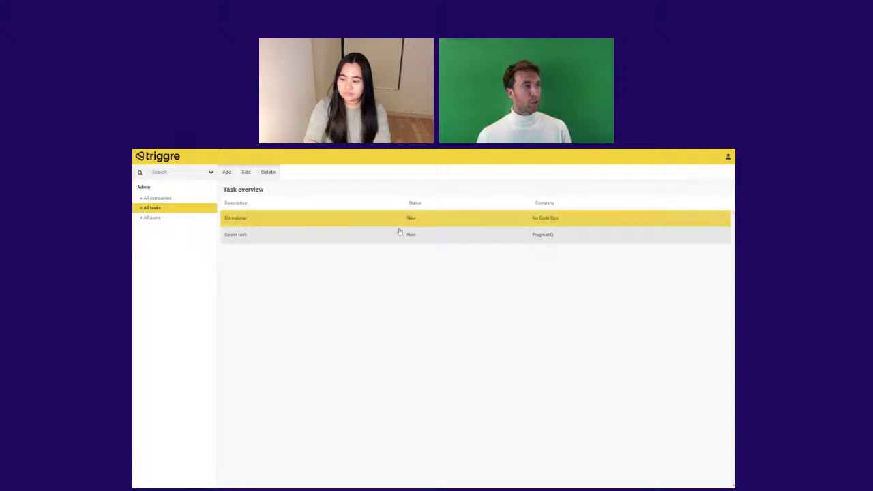
{"action": "left_click", "coordinate": [246, 173]}
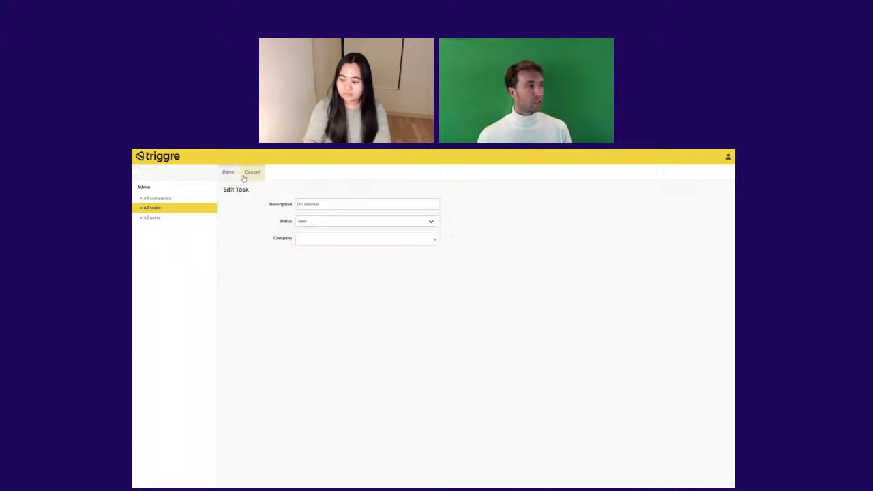
{"action": "left_click", "coordinate": [322, 221]}
{"action": "left_click", "coordinate": [320, 251]}
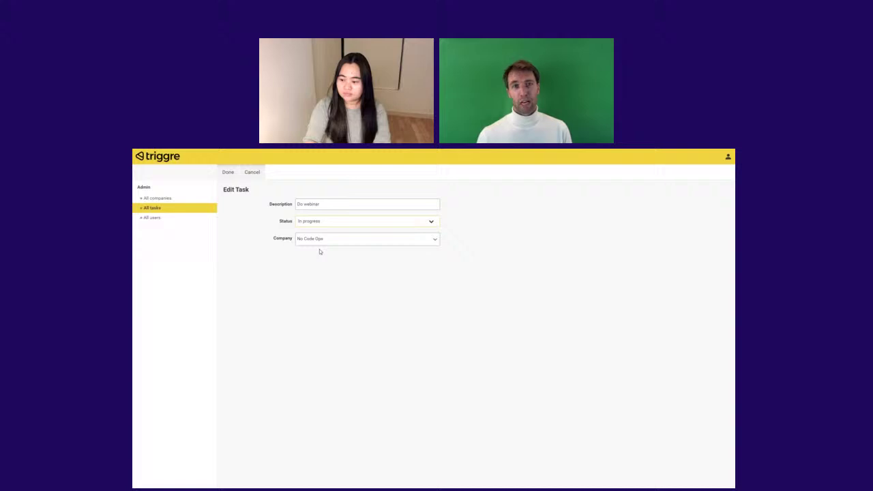
{"action": "left_click", "coordinate": [226, 174]}
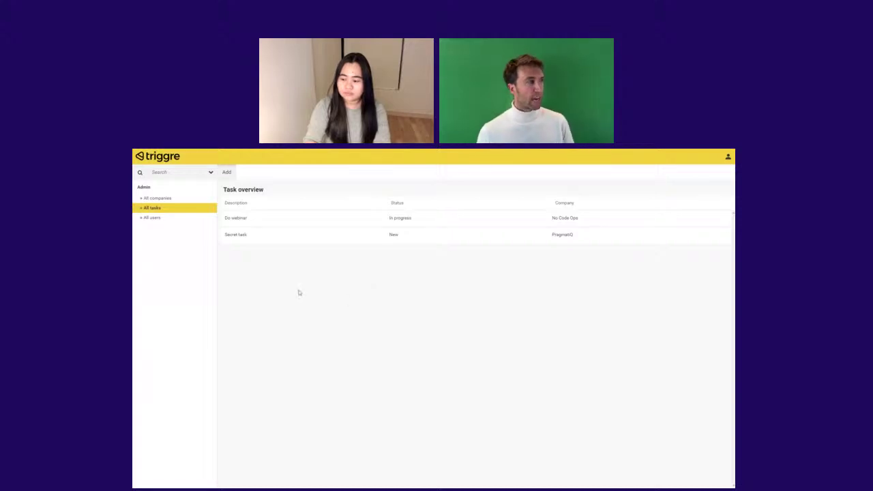
{"action": "left_click", "coordinate": [243, 222]}
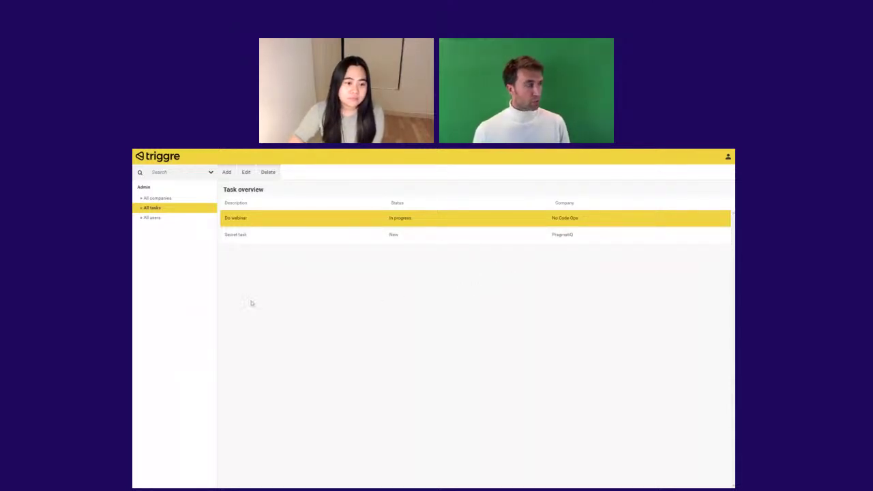
Switch to the Triggre designer, search the saved versions for "empty" and load the version named Empty.
{"action": "key", "text": "ctrl+Tab"}
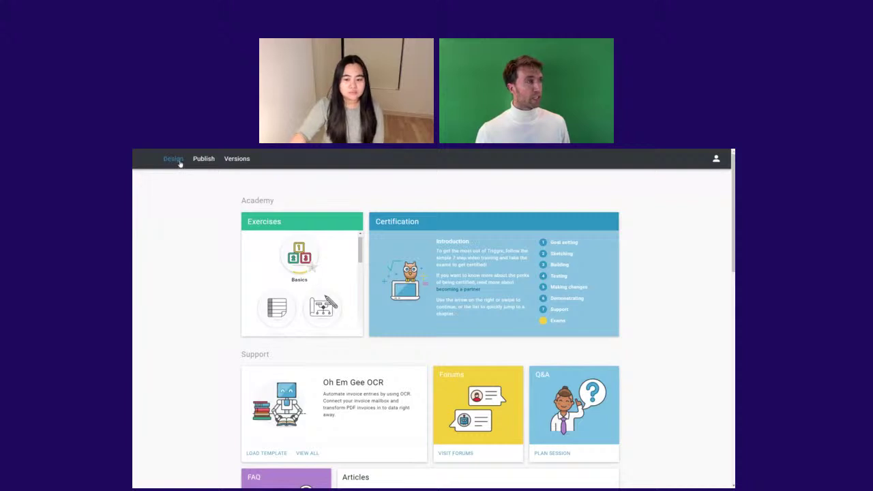
{"action": "left_click", "coordinate": [230, 162]}
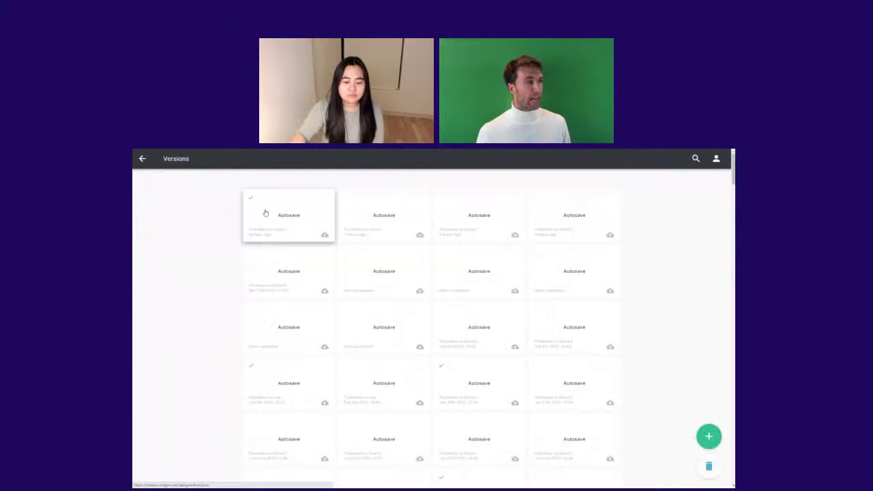
{"action": "type", "text": "empty"}
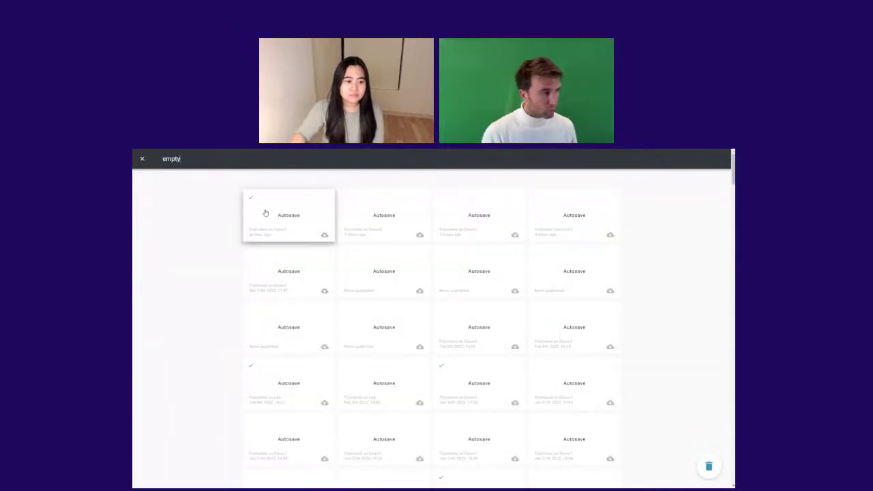
{"action": "left_click", "coordinate": [266, 213]}
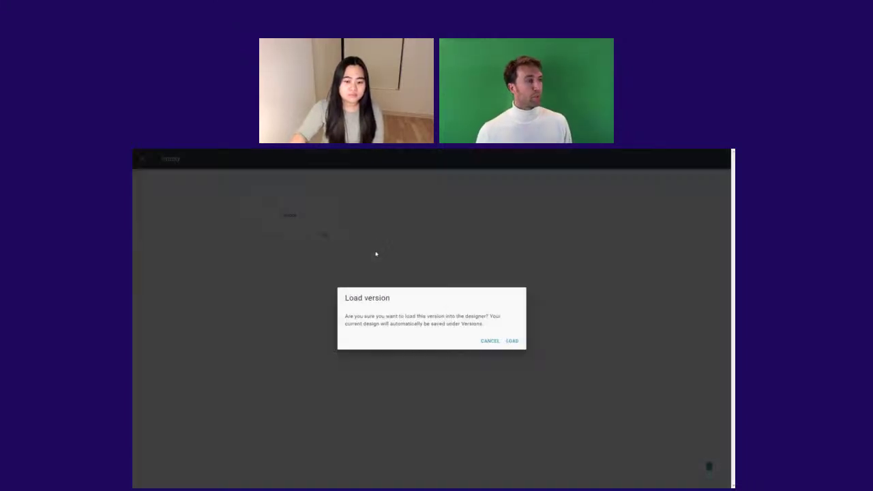
{"action": "left_click", "coordinate": [513, 342]}
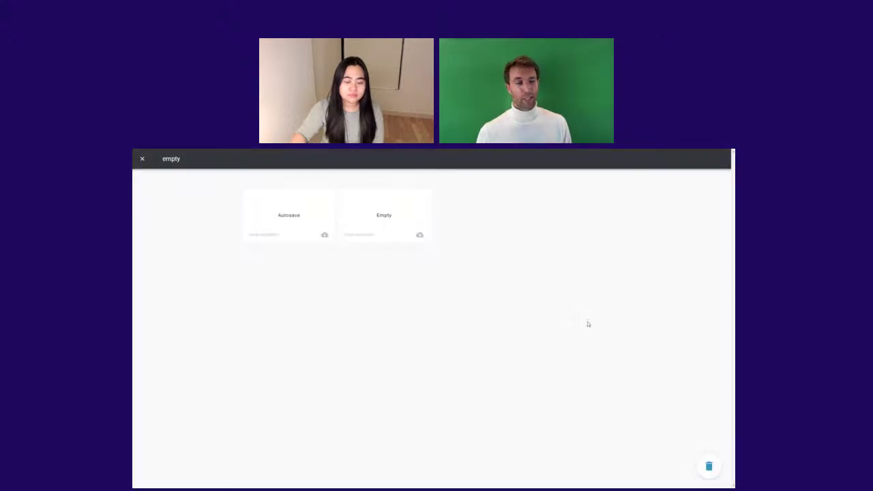
{"action": "left_click", "coordinate": [142, 162]}
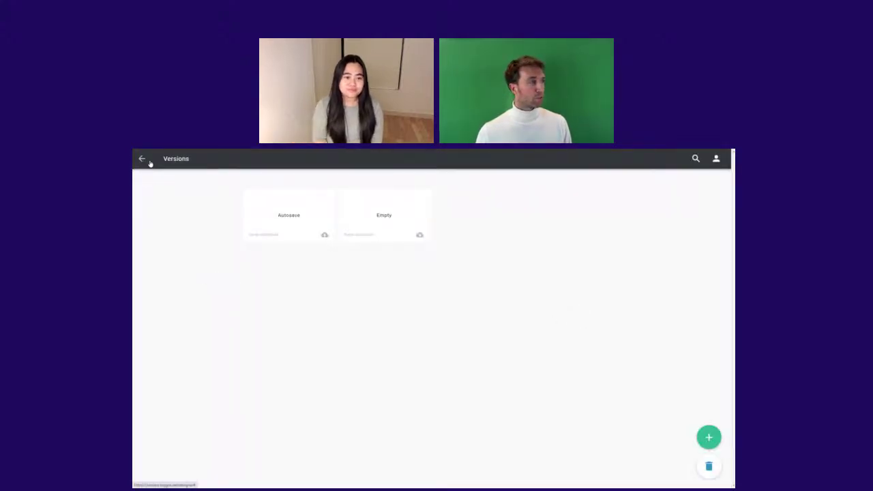
{"action": "left_click", "coordinate": [148, 164]}
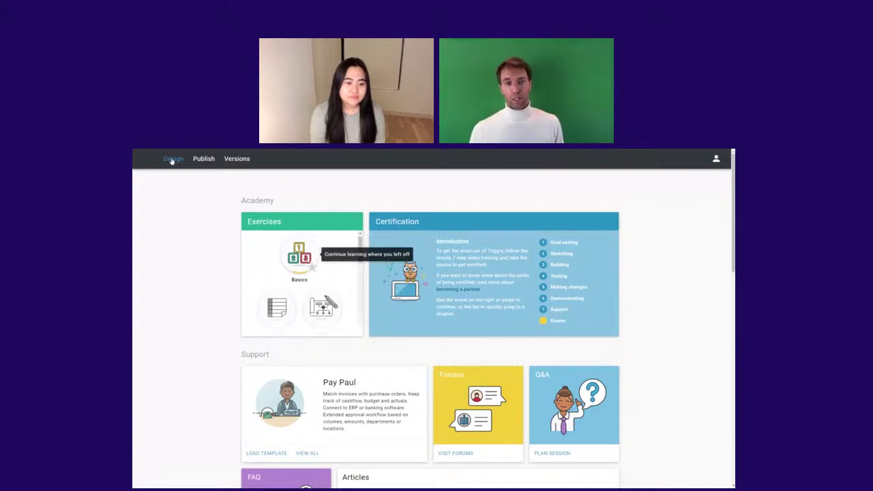
Look over the design's appearance and data model, and inspect the User data item's properties.
{"action": "left_click", "coordinate": [172, 160]}
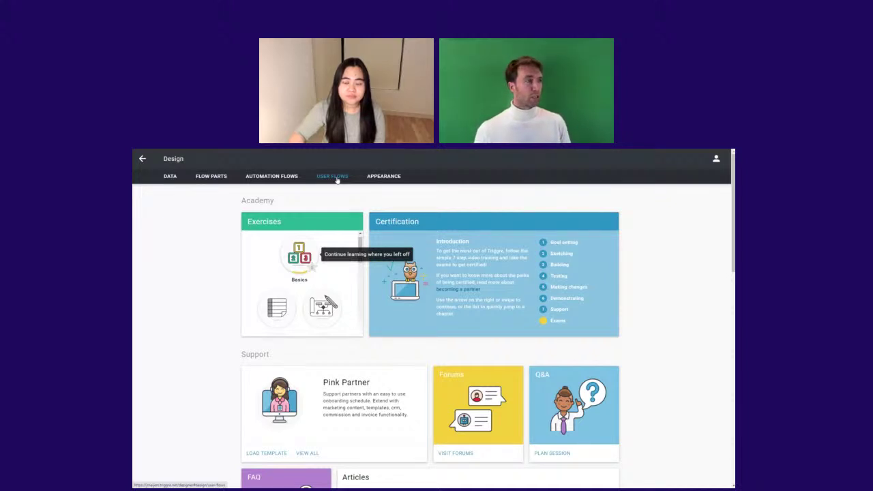
{"action": "left_click", "coordinate": [378, 178]}
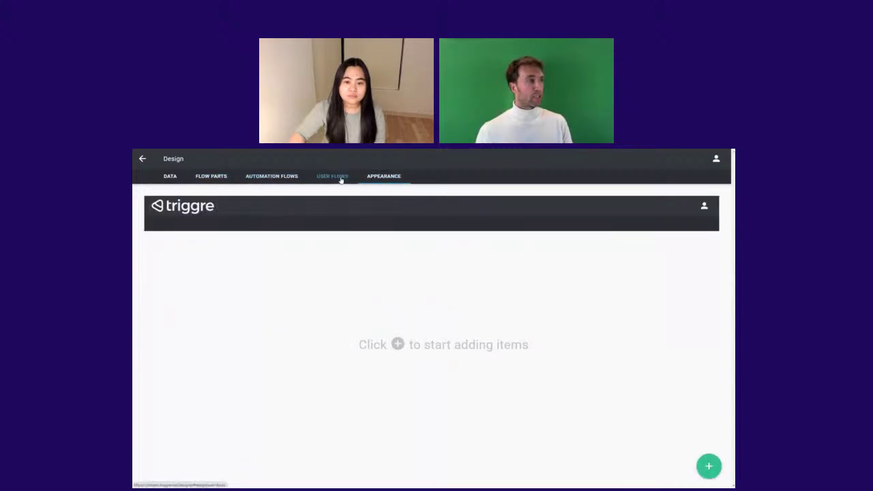
{"action": "left_click", "coordinate": [171, 176]}
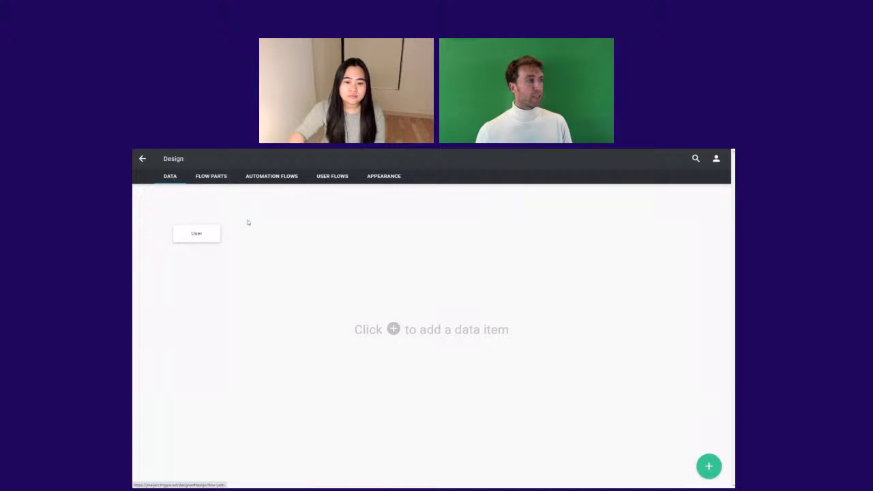
{"action": "left_click", "coordinate": [197, 235]}
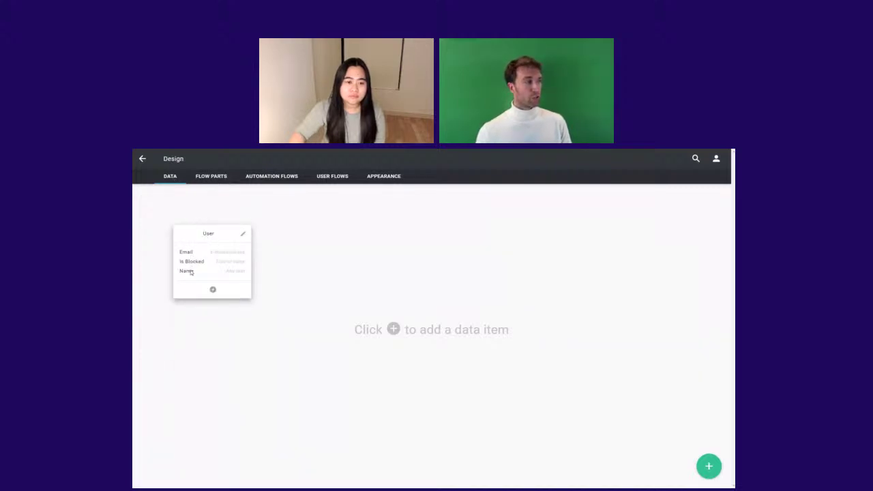
{"action": "left_click", "coordinate": [202, 238]}
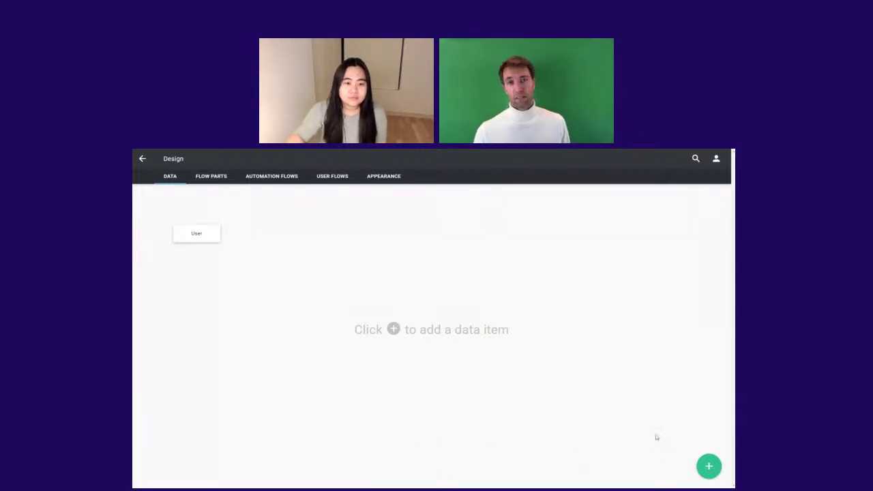
Add a data item named Company and place it beside the User item.
{"action": "left_click", "coordinate": [710, 467]}
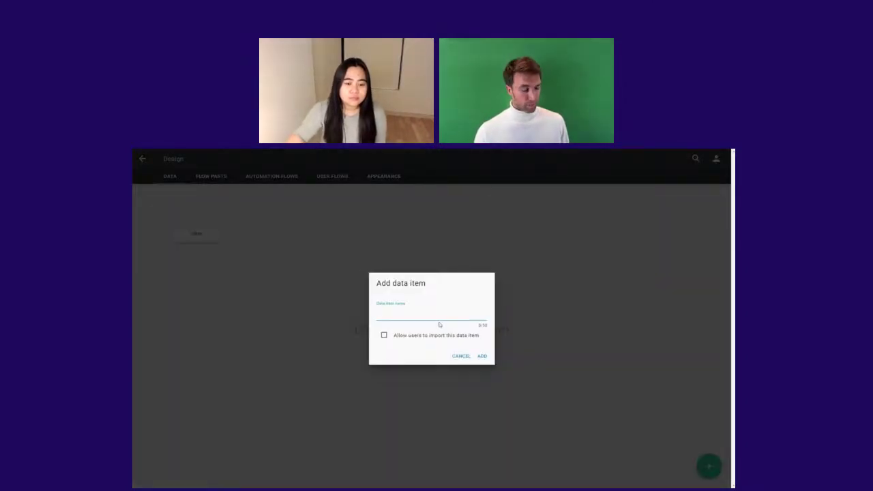
{"action": "type", "text": "Company"}
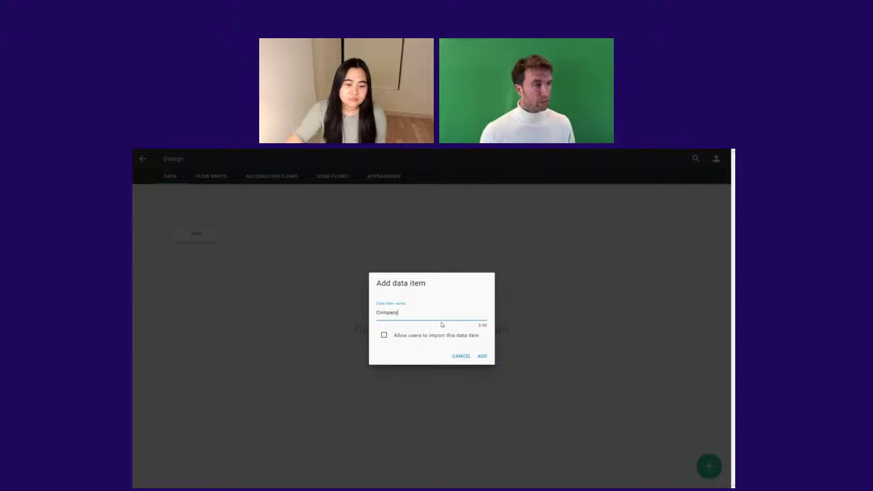
{"action": "left_click", "coordinate": [482, 357]}
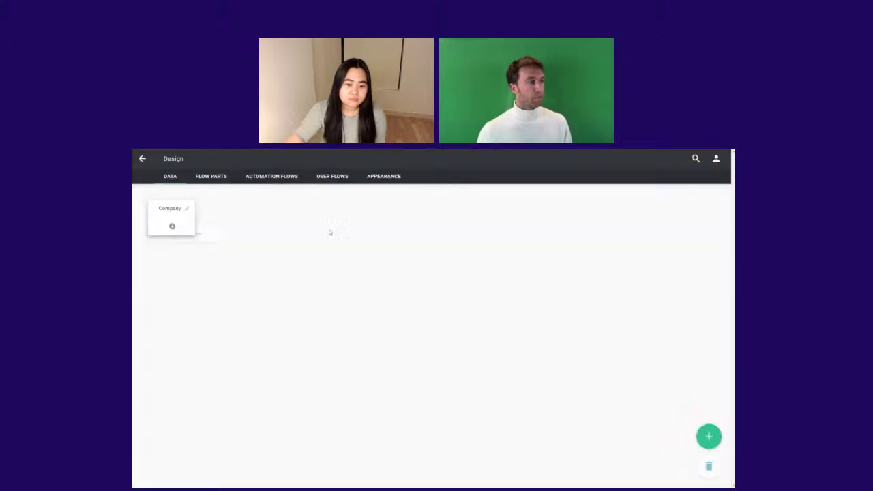
{"action": "left_click_drag", "start_coordinate": [185, 213], "coordinate": [320, 253]}
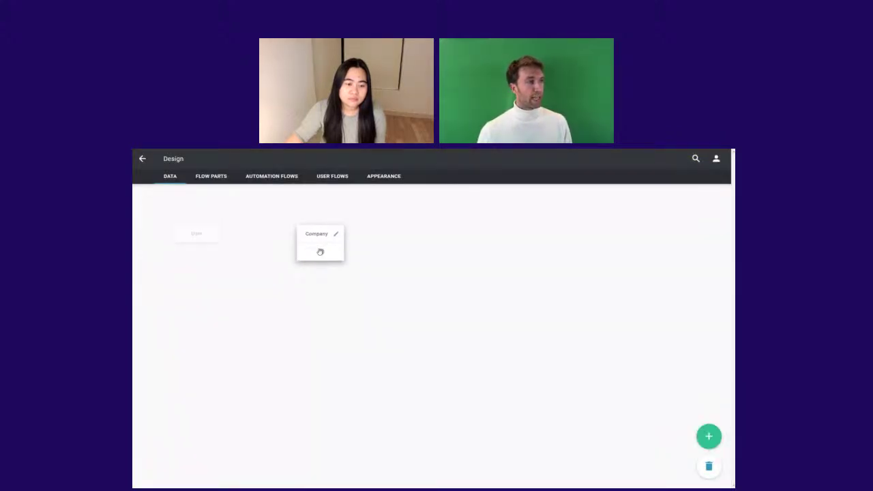
Add an "Any text" property called Name to the Company data item.
{"action": "left_click", "coordinate": [321, 254]}
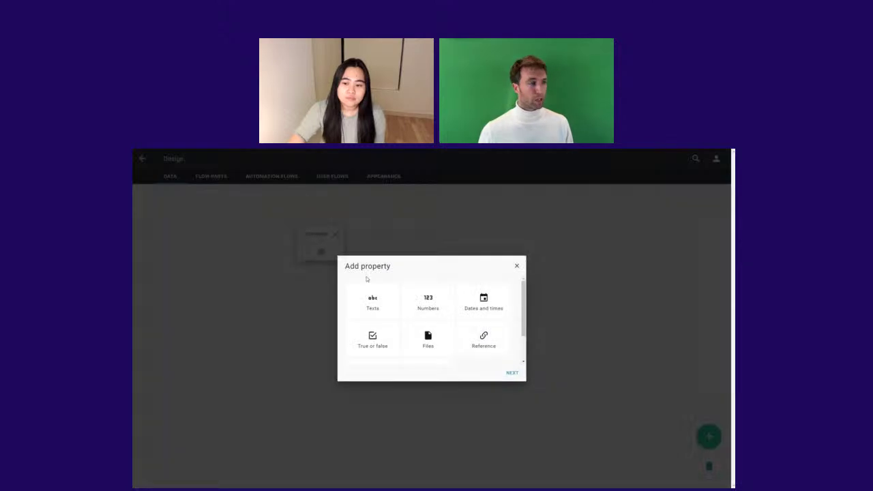
{"action": "left_click", "coordinate": [373, 299]}
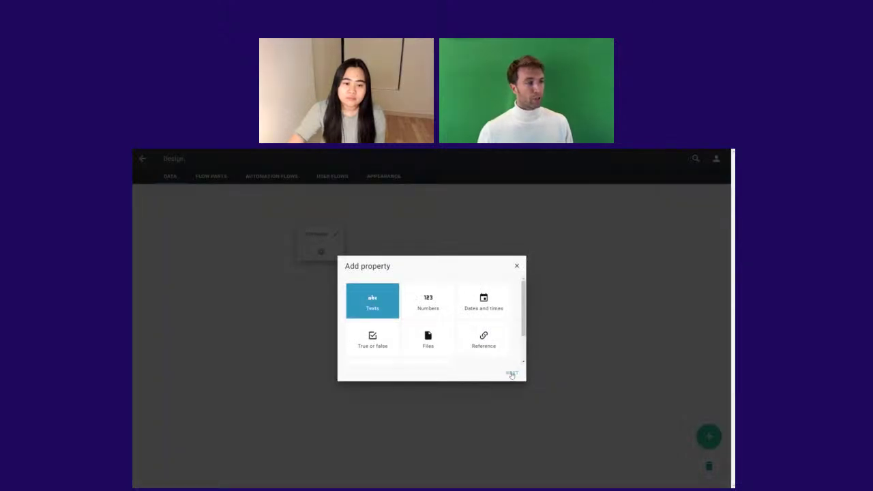
{"action": "left_click", "coordinate": [511, 372]}
{"action": "left_click", "coordinate": [372, 306]}
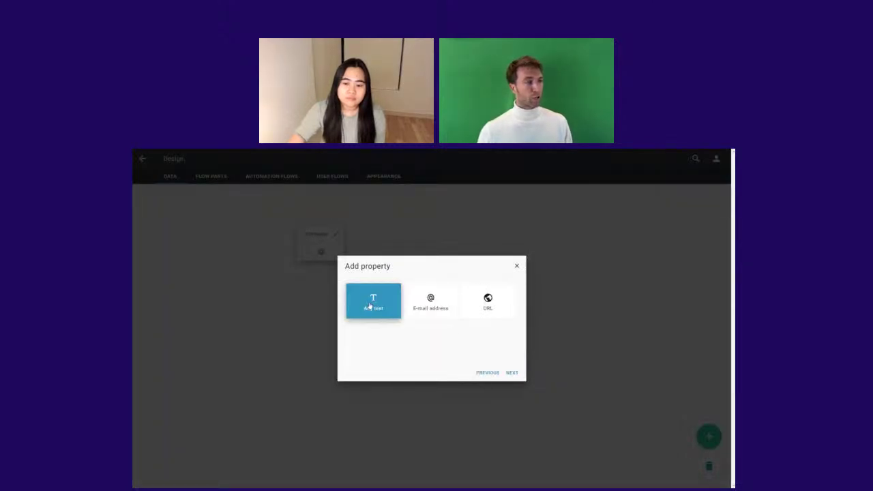
{"action": "left_click", "coordinate": [511, 372]}
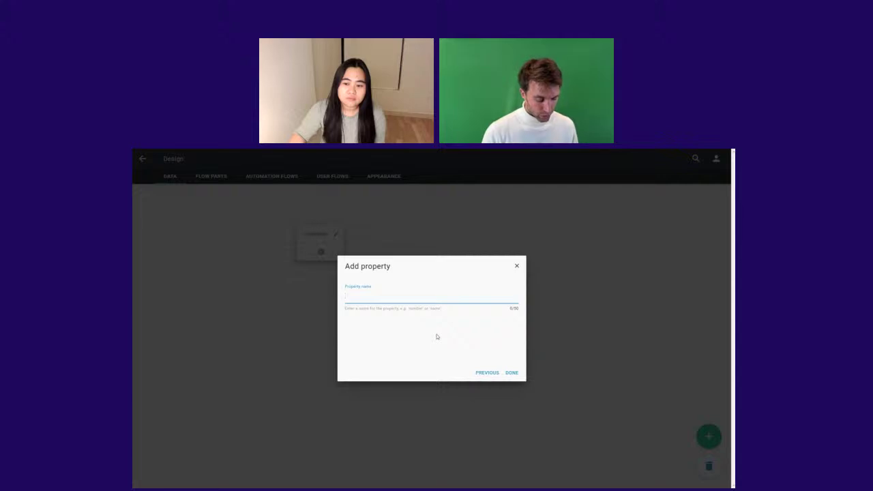
{"action": "left_click", "coordinate": [511, 373]}
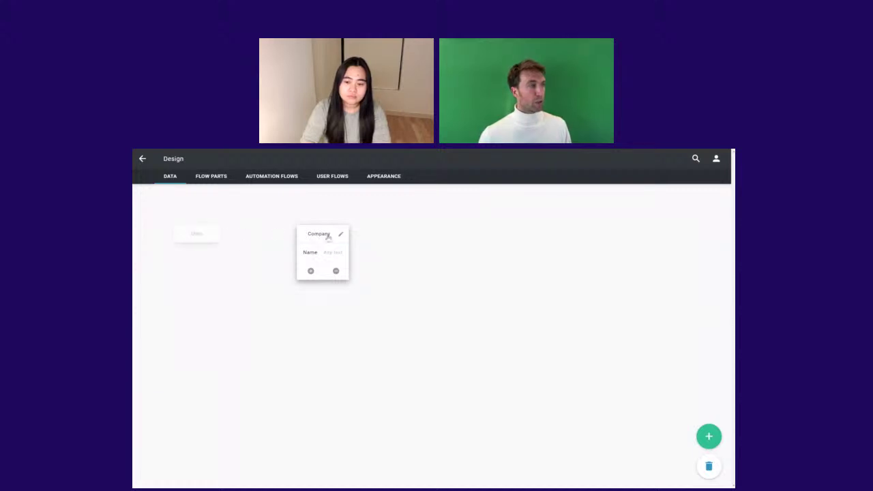
Start a reference property on the Company data item that points to User, and name it Employees.
{"action": "left_click", "coordinate": [310, 271]}
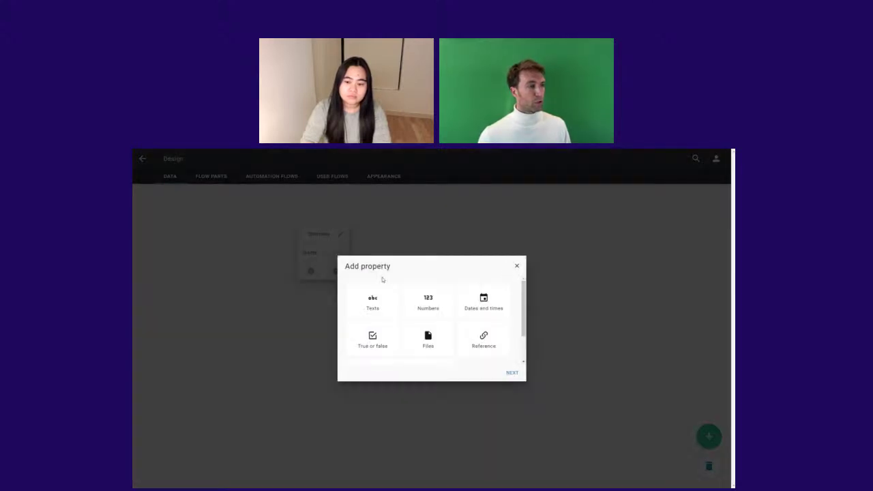
{"action": "left_click", "coordinate": [491, 345]}
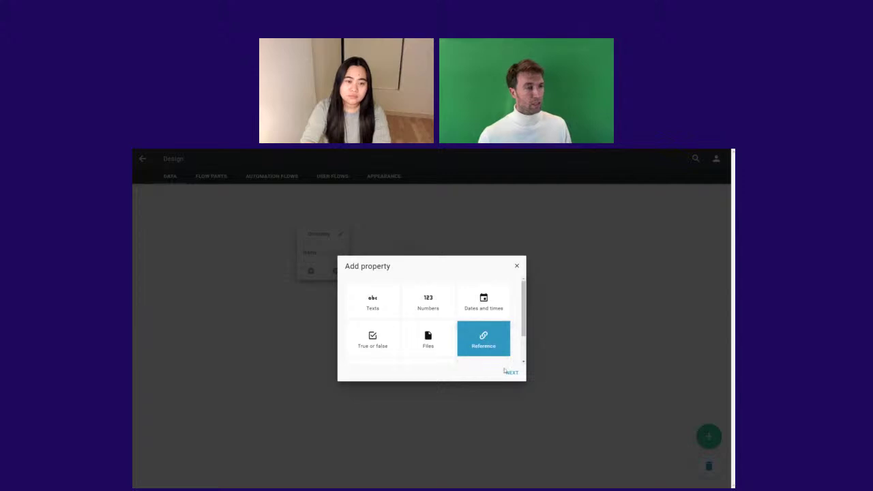
{"action": "left_click", "coordinate": [511, 373]}
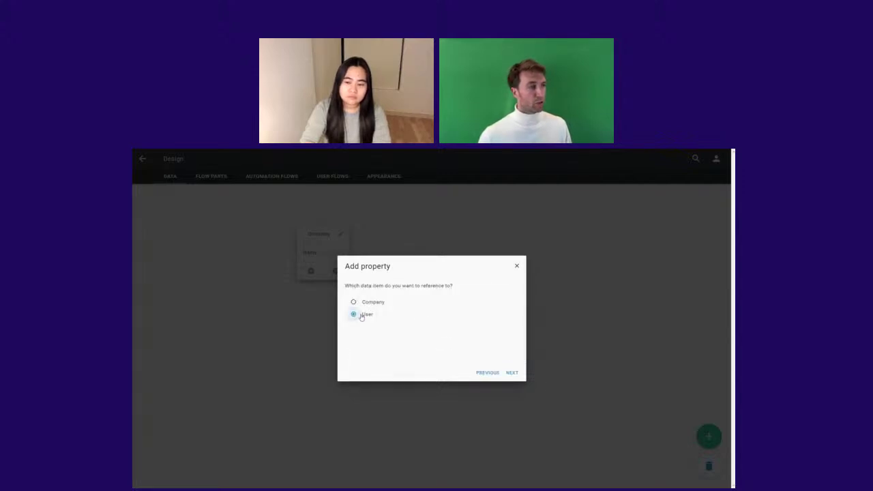
{"action": "left_click", "coordinate": [512, 372]}
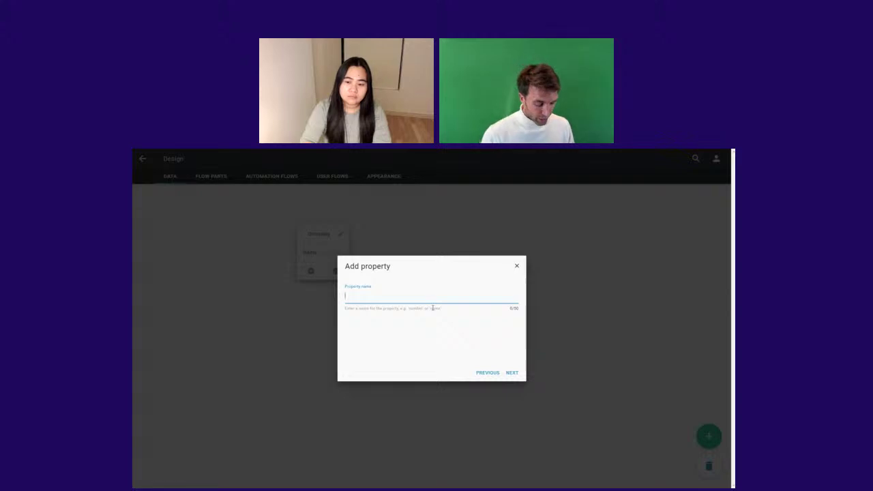
{"action": "type", "text": "Empp"}
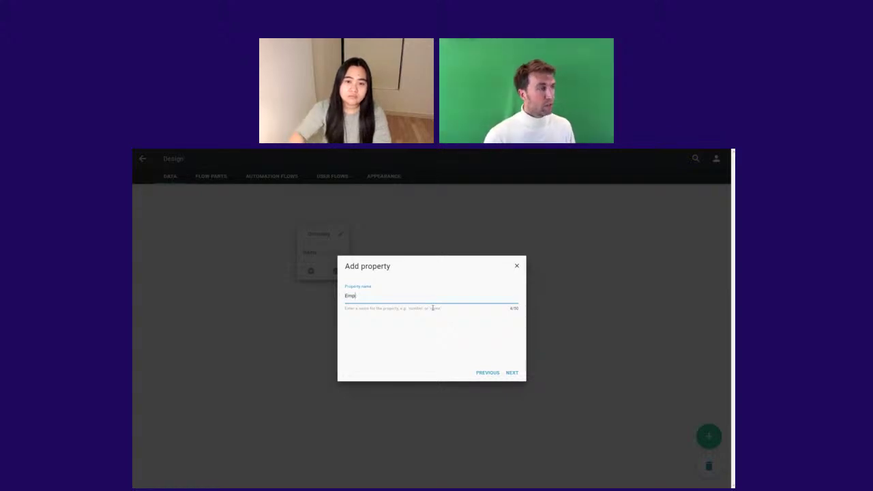
{"action": "type", "text": "oyees"}
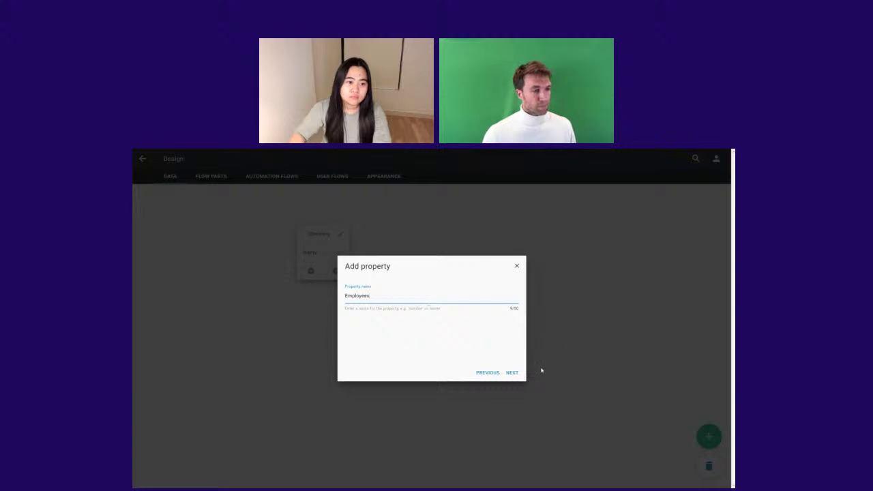
{"action": "left_click", "coordinate": [512, 372]}
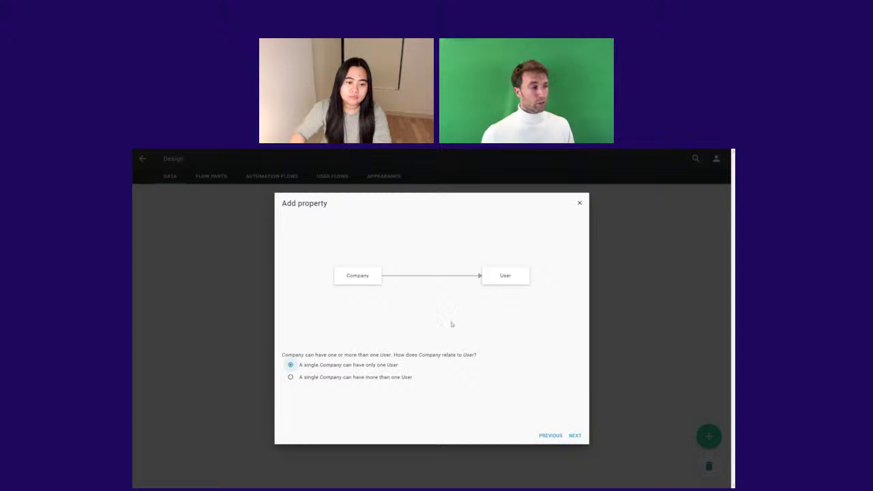
Define the relation so a single Company can have more than one User and a single User only one Company.
{"action": "left_click", "coordinate": [357, 378]}
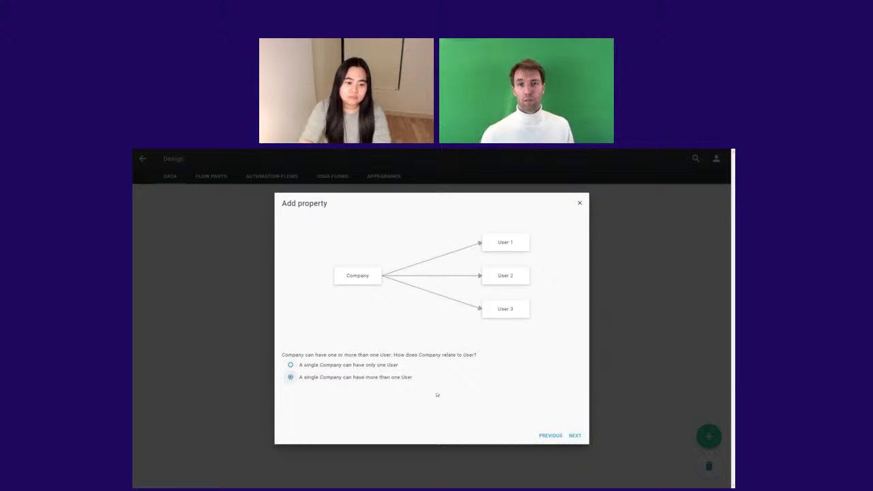
{"action": "left_click", "coordinate": [576, 435]}
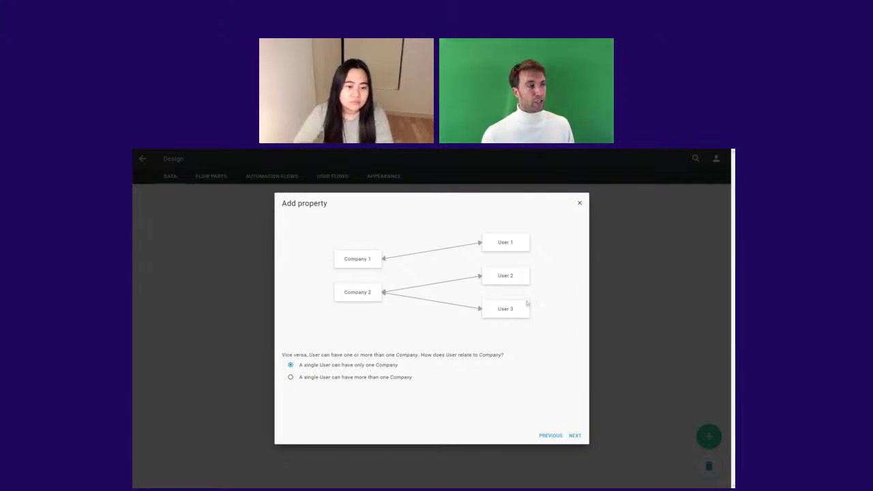
{"action": "left_click", "coordinate": [326, 379]}
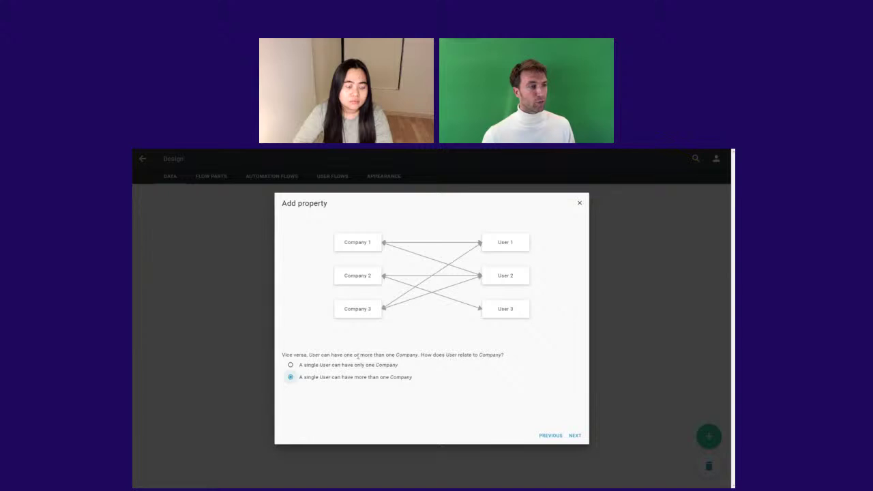
{"action": "left_click", "coordinate": [335, 366]}
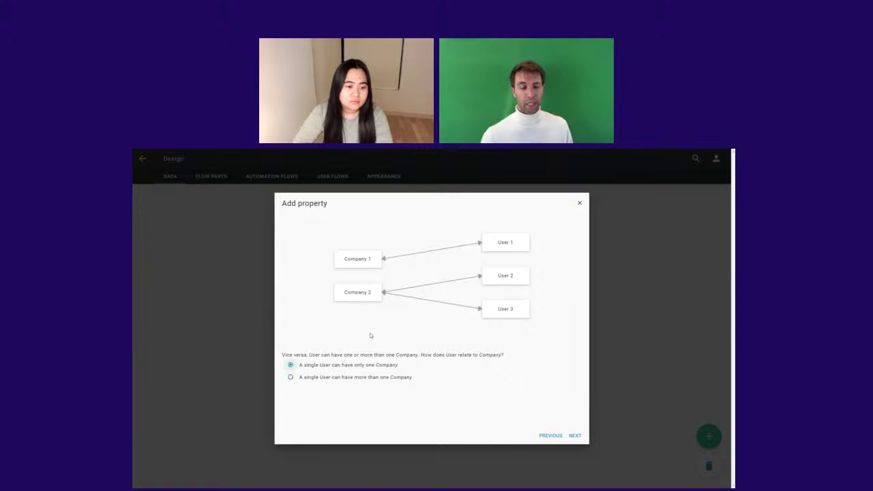
{"action": "left_click", "coordinate": [575, 435]}
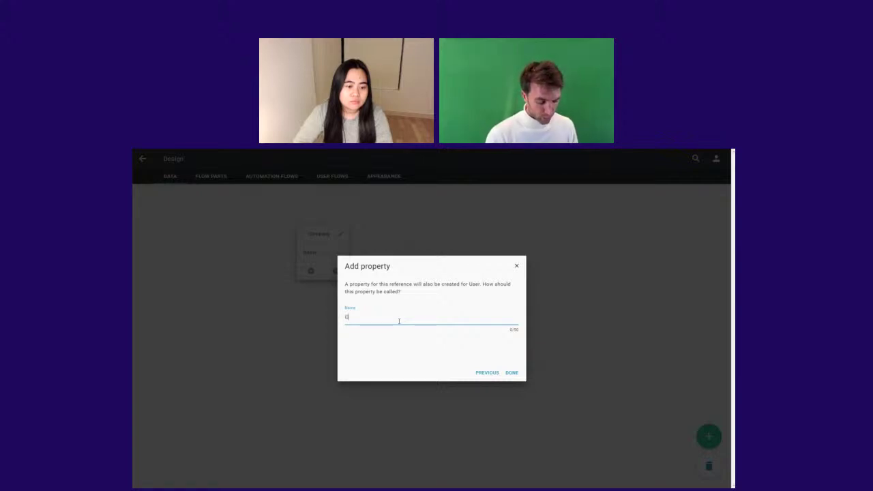
Name the matching property on User Employer, finish the reference, and check the User item's properties.
{"action": "type", "text": "Compna"}
{"action": "key", "text": "BackSpace"}
{"action": "key", "text": "BackSpace"}
{"action": "type", "text": "an"}
{"action": "key", "text": "BackSpace"}
{"action": "key", "text": "BackSpace"}
{"action": "key", "text": "BackSpace"}
{"action": "key", "text": "BackSpace"}
{"action": "key", "text": "BackSpace"}
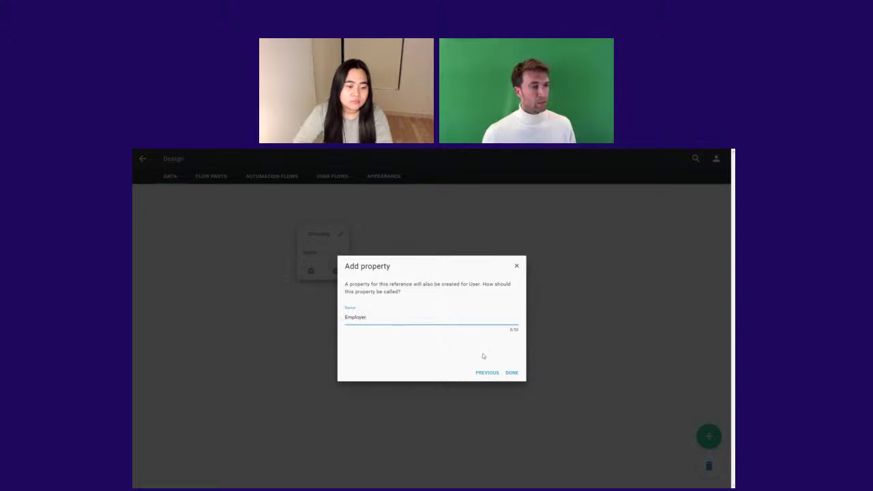
{"action": "left_click", "coordinate": [511, 373]}
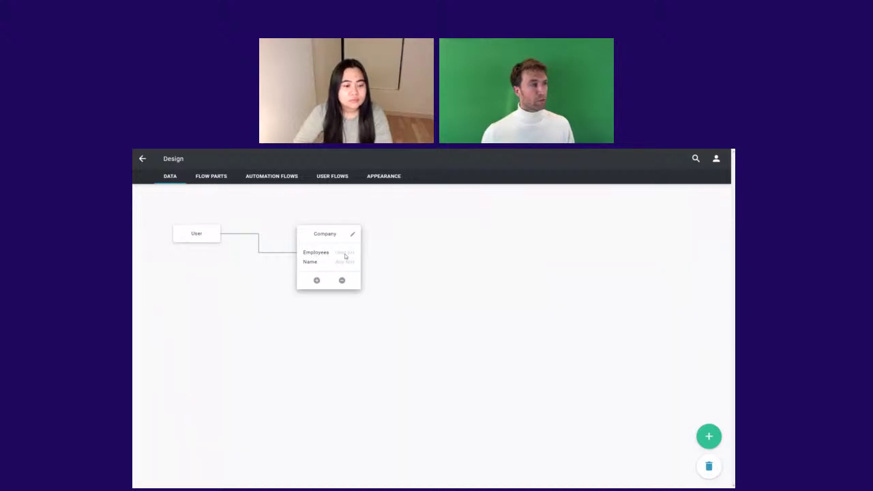
{"action": "left_click", "coordinate": [203, 233]}
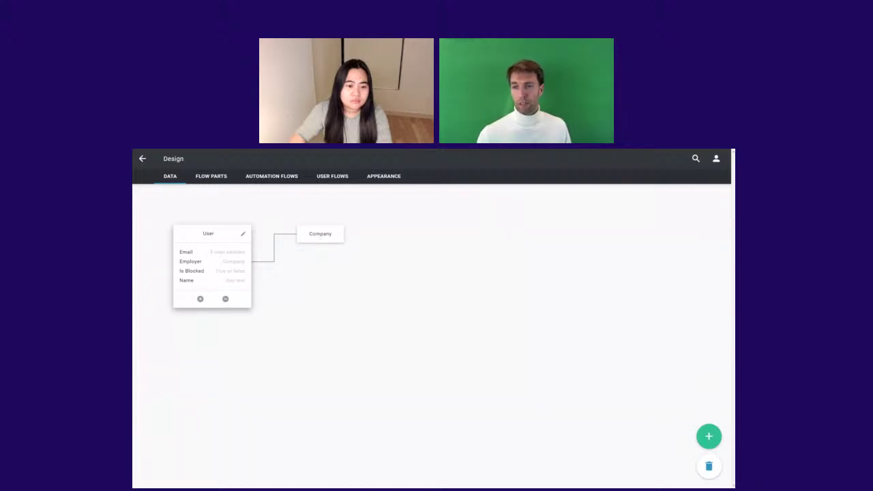
{"action": "left_click", "coordinate": [384, 254]}
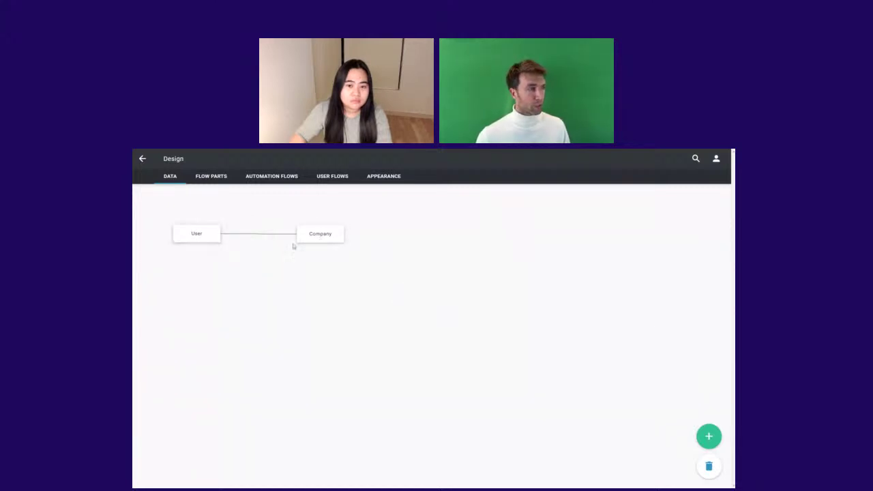
Add a data item named Task and place it to the right of the Company item.
{"action": "left_click", "coordinate": [712, 439]}
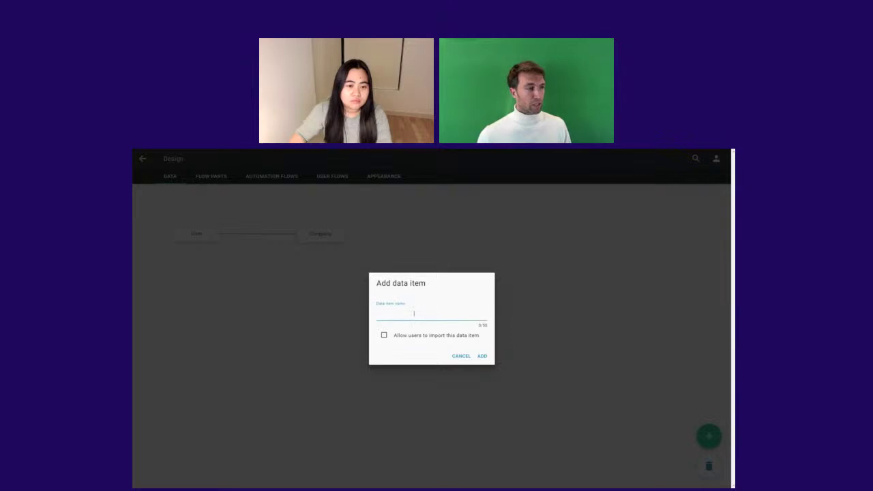
{"action": "type", "text": "Task"}
{"action": "left_click", "coordinate": [482, 356]}
{"action": "left_click_drag", "start_coordinate": [193, 210], "coordinate": [470, 235]}
Add an "Any text" property called Description to the Task data item.
{"action": "left_click", "coordinate": [439, 252]}
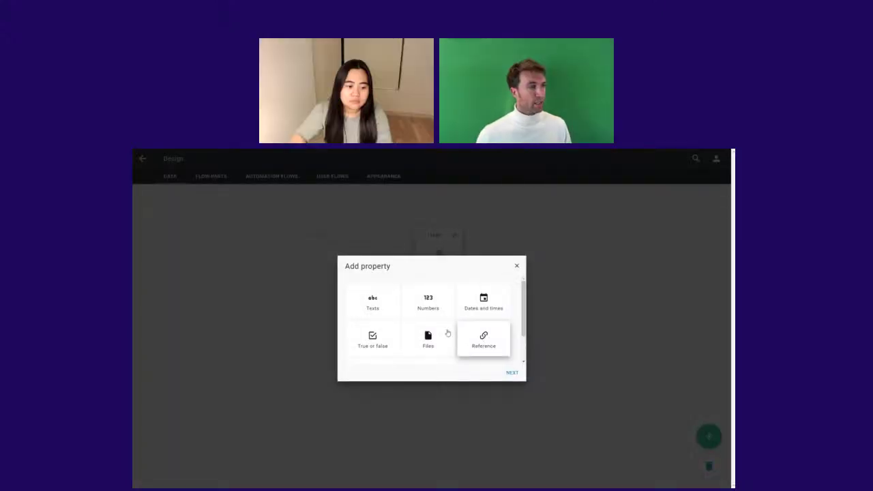
{"action": "left_click", "coordinate": [382, 305]}
{"action": "left_click", "coordinate": [511, 373]}
{"action": "left_click", "coordinate": [373, 302]}
{"action": "left_click", "coordinate": [511, 372]}
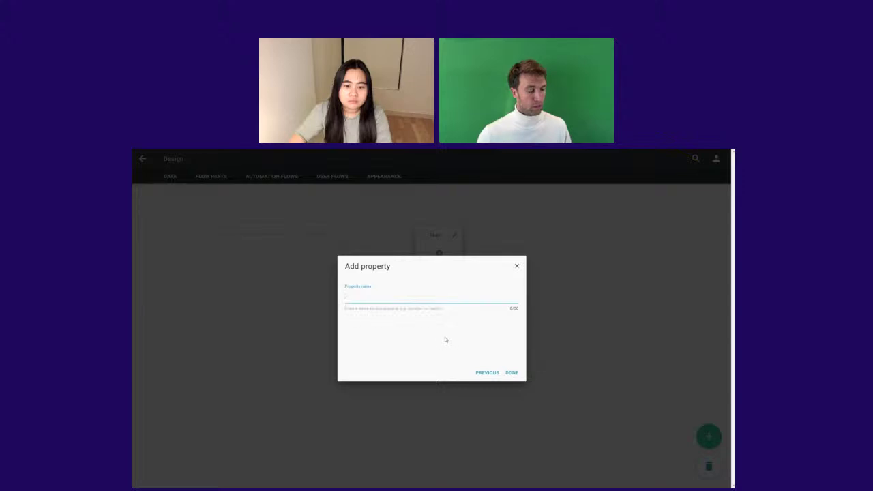
{"action": "type", "text": "Descriptio"}
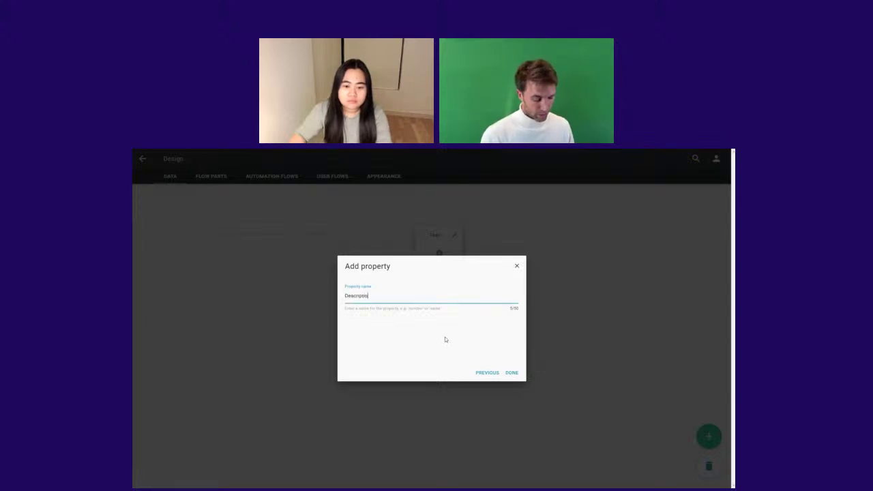
{"action": "type", "text": "n"}
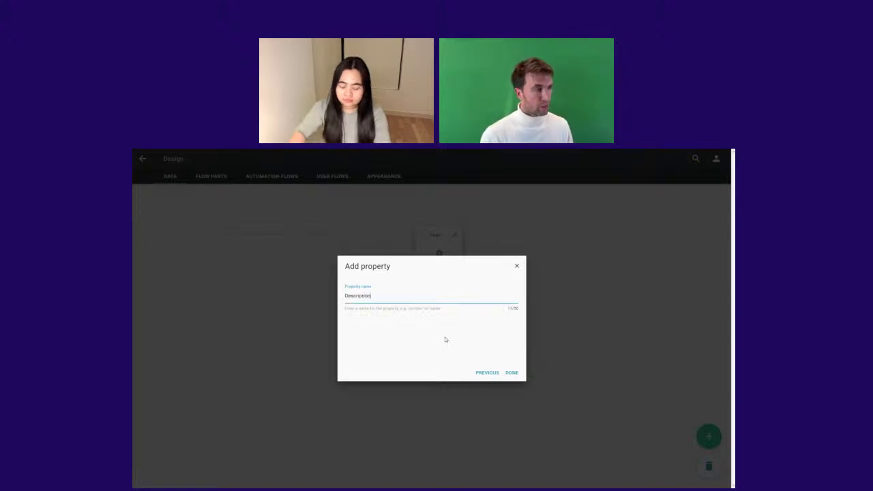
{"action": "left_click", "coordinate": [512, 373]}
Start a pick list property on Task with the items New, Working on it and Done.
{"action": "left_click", "coordinate": [435, 273]}
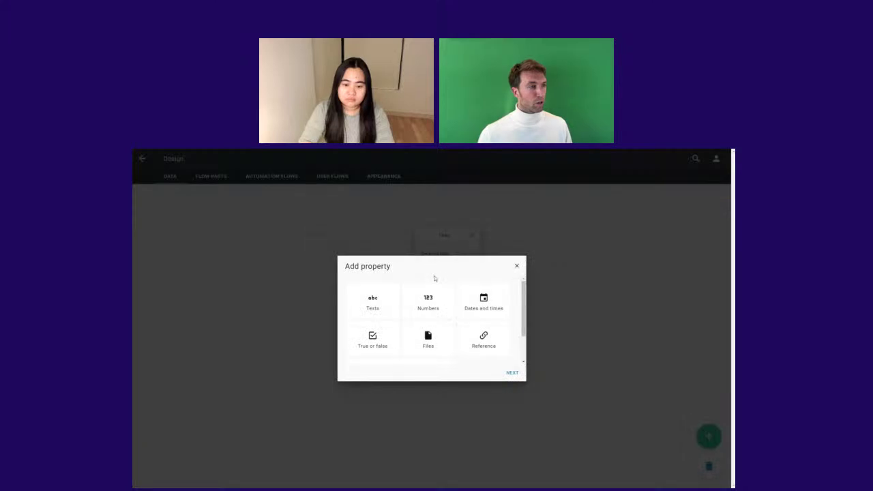
{"action": "scroll", "coordinate": [425, 303], "scroll_direction": "down", "scroll_amount": 2}
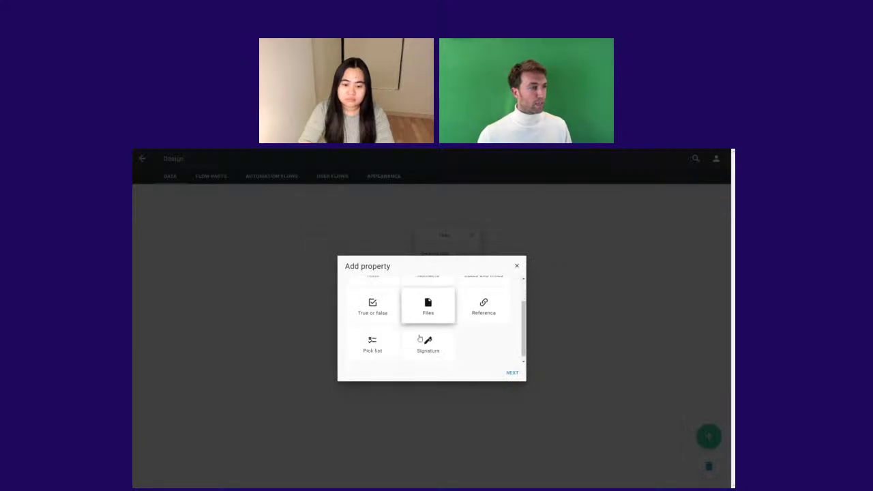
{"action": "left_click", "coordinate": [379, 341]}
{"action": "left_click", "coordinate": [513, 372]}
{"action": "left_click", "coordinate": [349, 372]}
{"action": "type", "text": "New"}
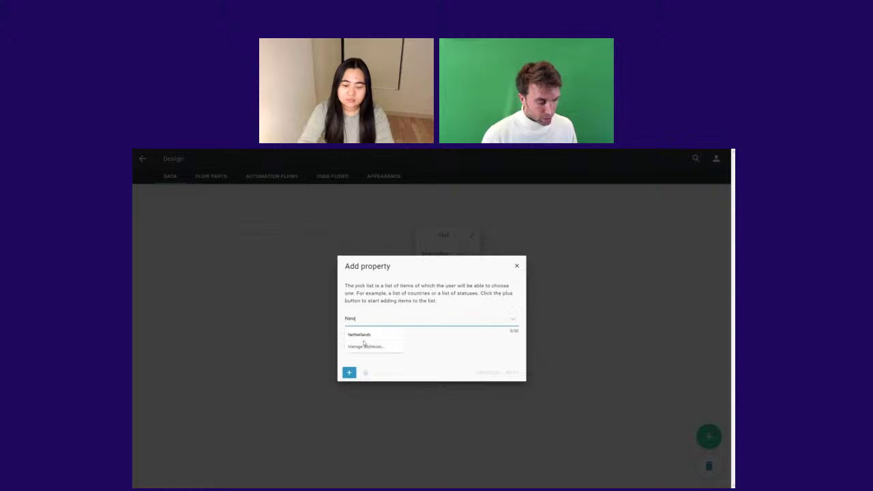
{"action": "key", "text": "Return"}
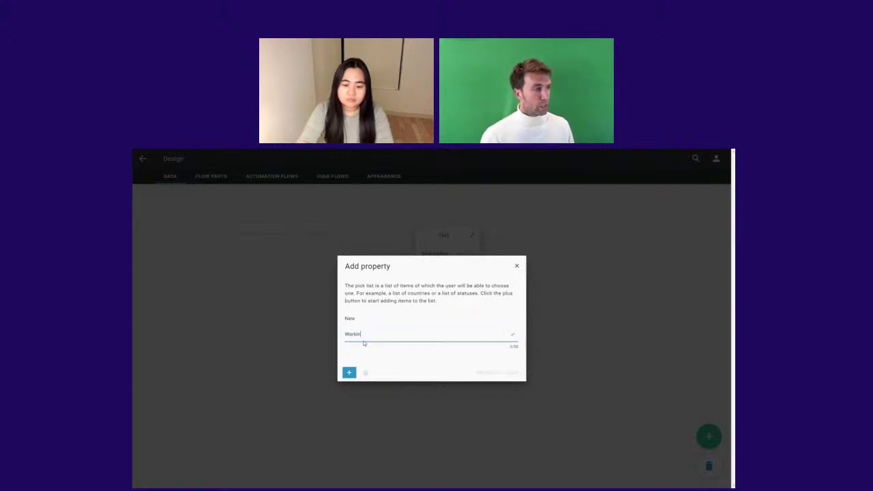
{"action": "type", "text": "Working on it"}
{"action": "key", "text": "Return"}
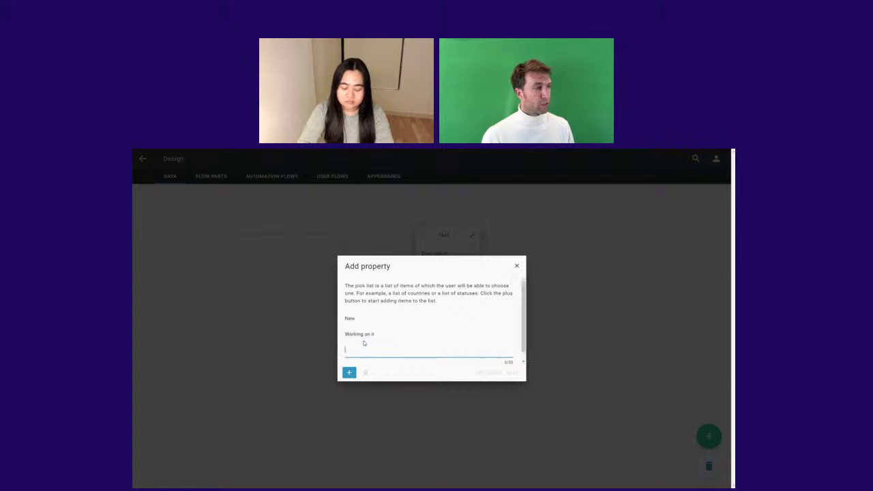
{"action": "key", "text": "Return"}
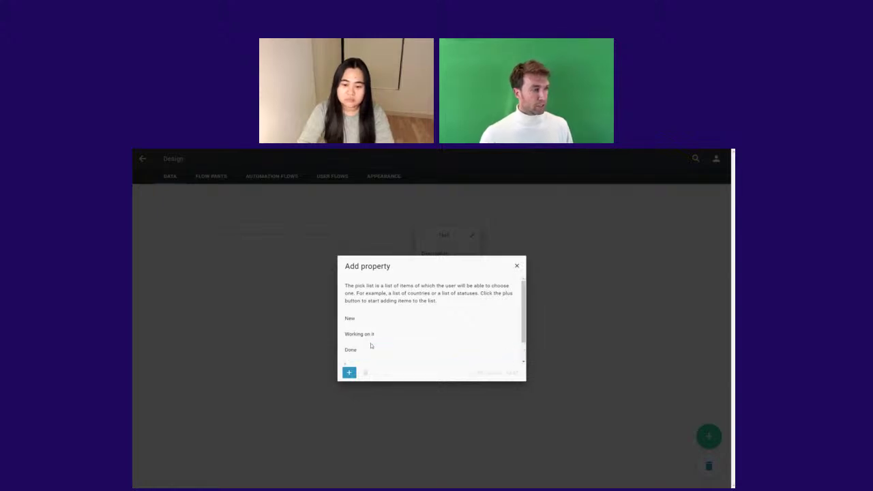
Use custom sorting in the order New, Working on it, Done, and name the pick list property Status.
{"action": "left_click", "coordinate": [512, 372]}
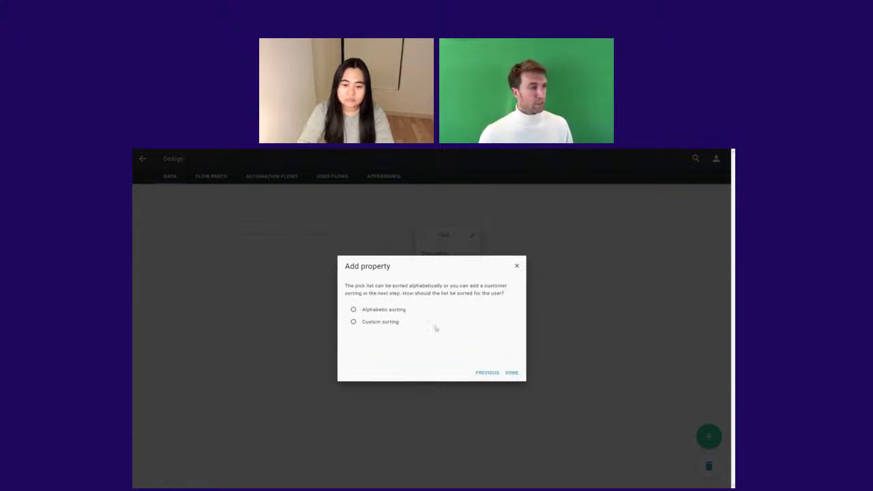
{"action": "left_click", "coordinate": [518, 374]}
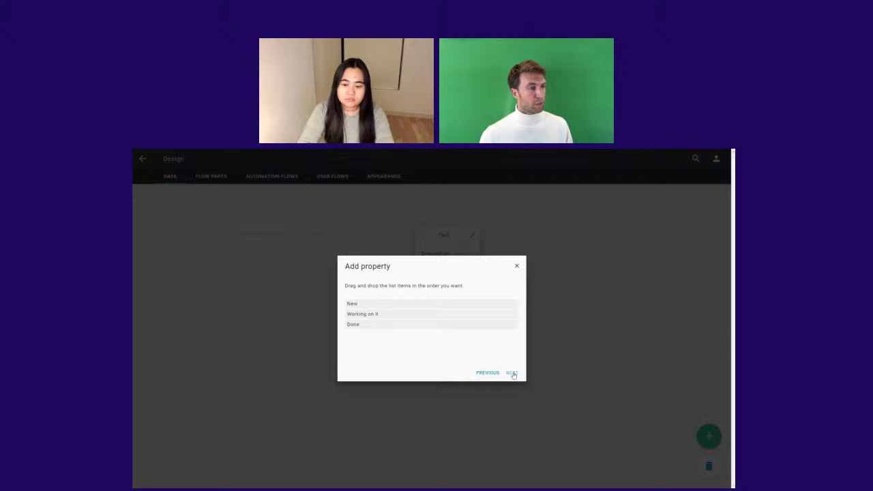
{"action": "left_click", "coordinate": [512, 373]}
{"action": "type", "text": "Status"}
{"action": "key", "text": "Return"}
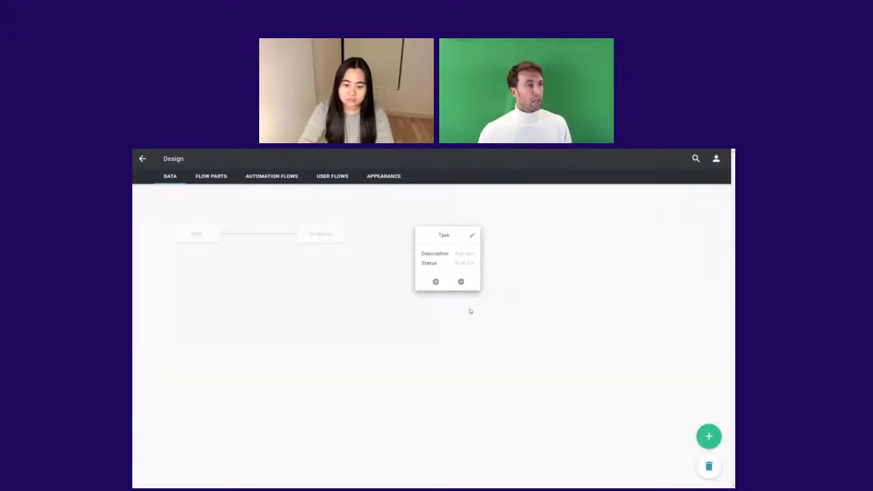
Start a reference property on Task that points to the Company data item and name it Belongs to.
{"action": "left_click", "coordinate": [436, 282]}
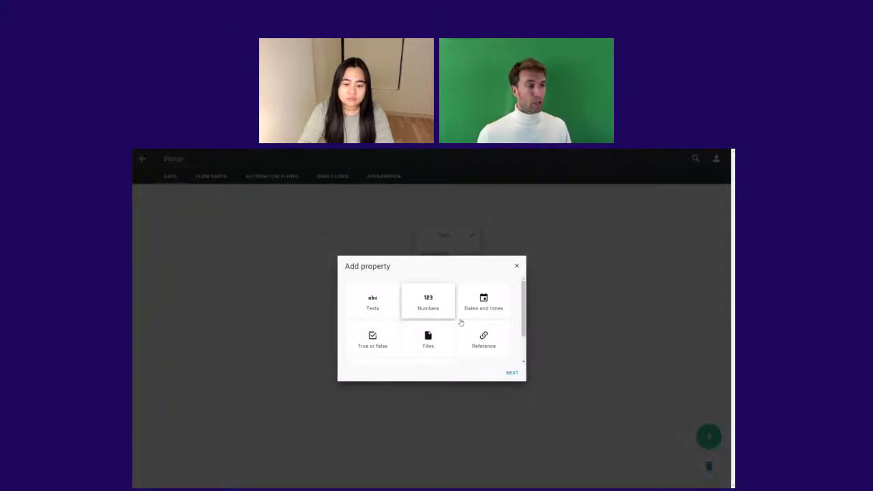
{"action": "scroll", "coordinate": [478, 343], "scroll_direction": "down", "scroll_amount": 1}
{"action": "left_click", "coordinate": [481, 315]}
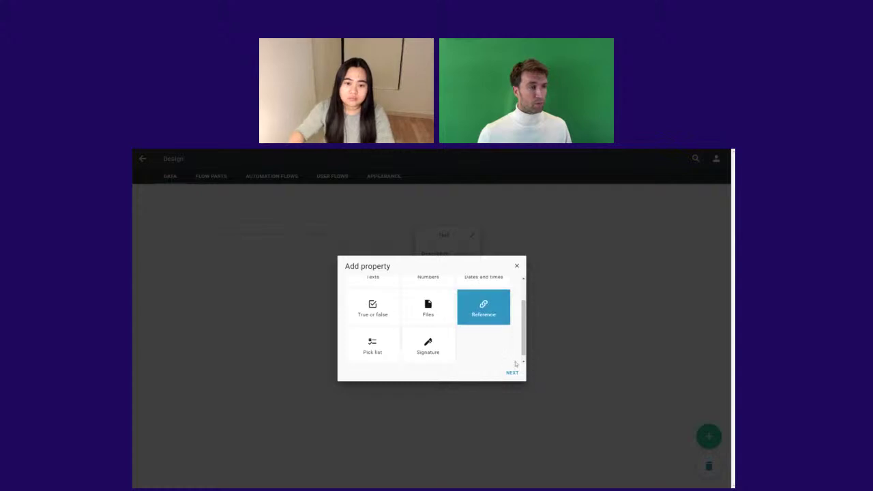
{"action": "left_click", "coordinate": [512, 374]}
{"action": "left_click", "coordinate": [364, 314]}
{"action": "left_click", "coordinate": [354, 301]}
{"action": "left_click", "coordinate": [509, 373]}
{"action": "type", "text": "Bri"}
{"action": "type", "text": "ongs to"}
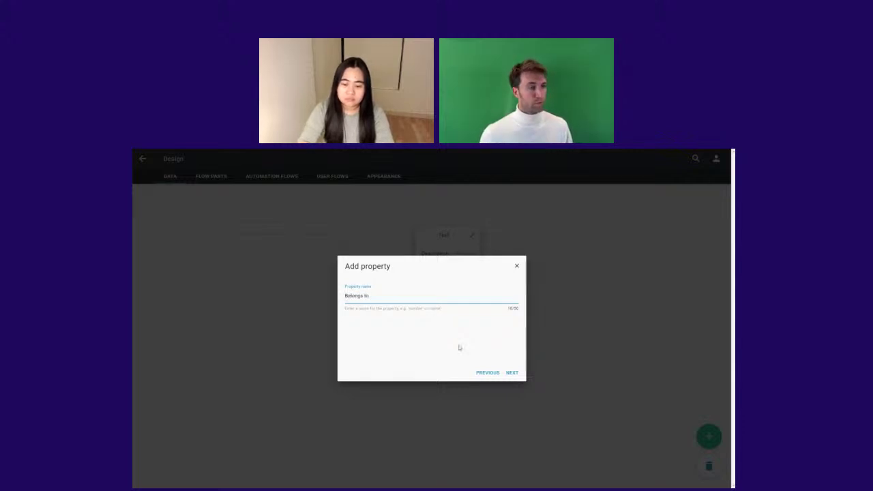
{"action": "left_click", "coordinate": [515, 373]}
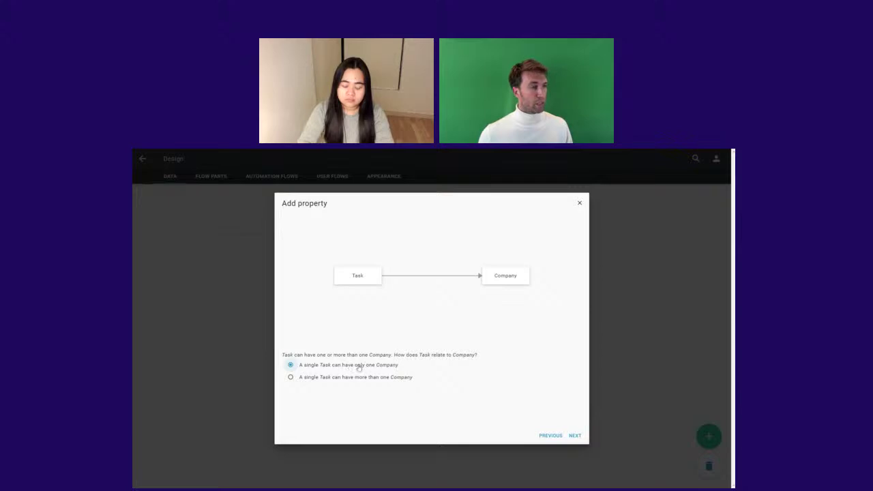
Allow one Company per Task but more than one Task per Company, and name the matching property on Company Tasks.
{"action": "left_click", "coordinate": [575, 435]}
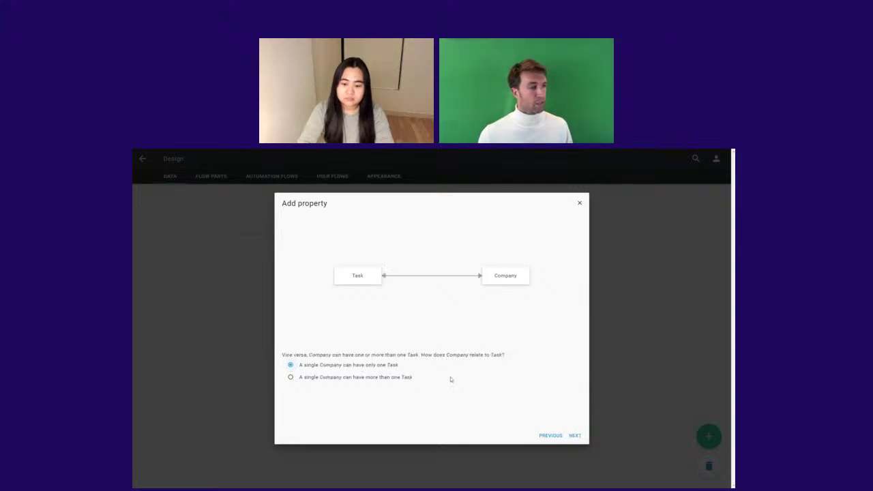
{"action": "left_click", "coordinate": [334, 380]}
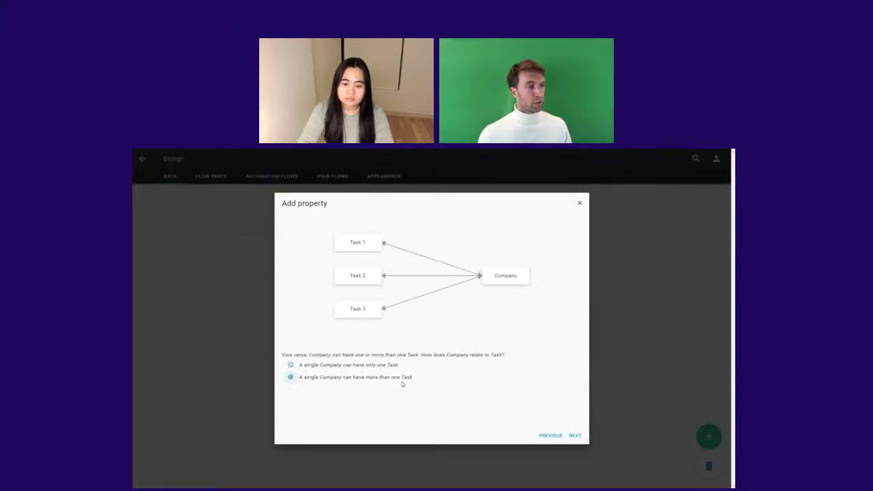
{"action": "left_click", "coordinate": [576, 436]}
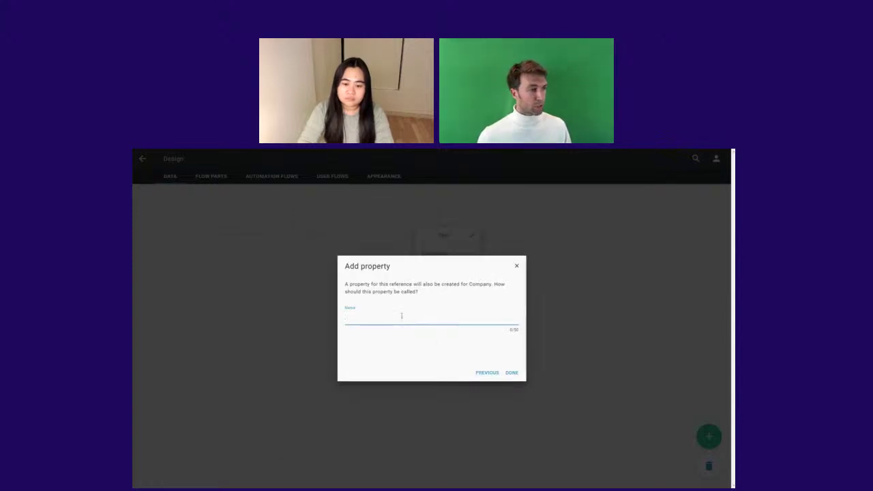
{"action": "type", "text": "Tasks"}
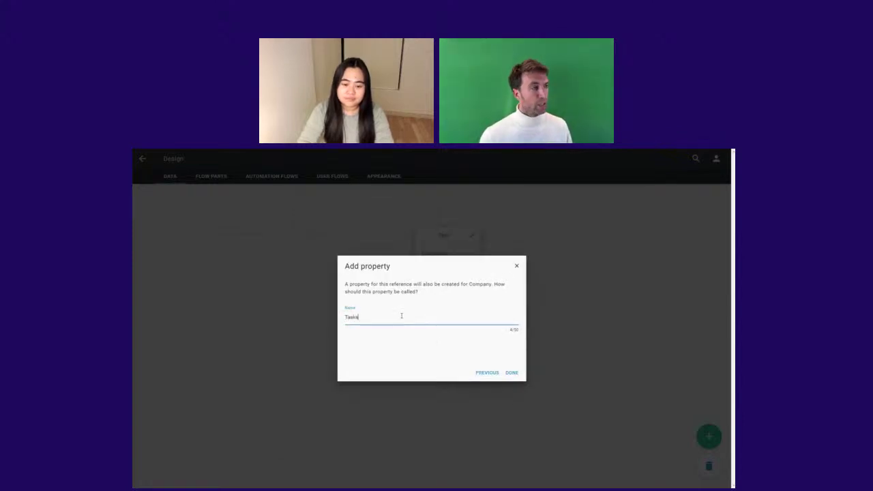
{"action": "key", "text": "Return"}
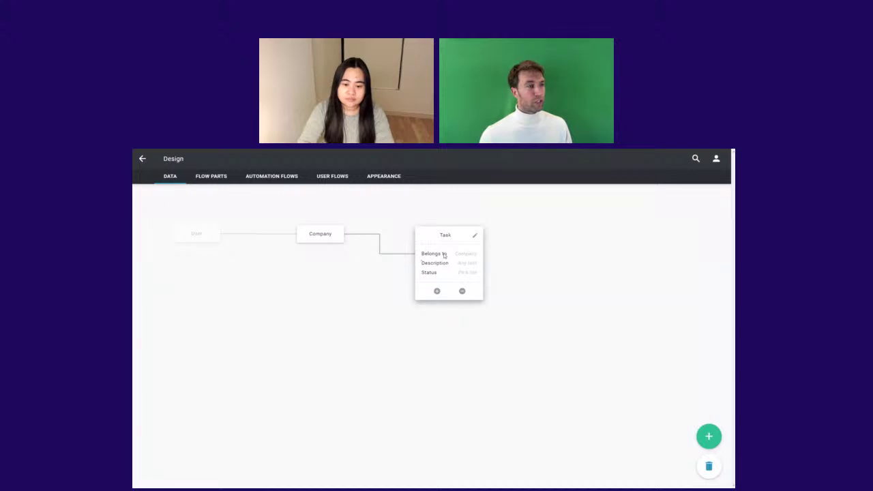
{"action": "left_click", "coordinate": [326, 239]}
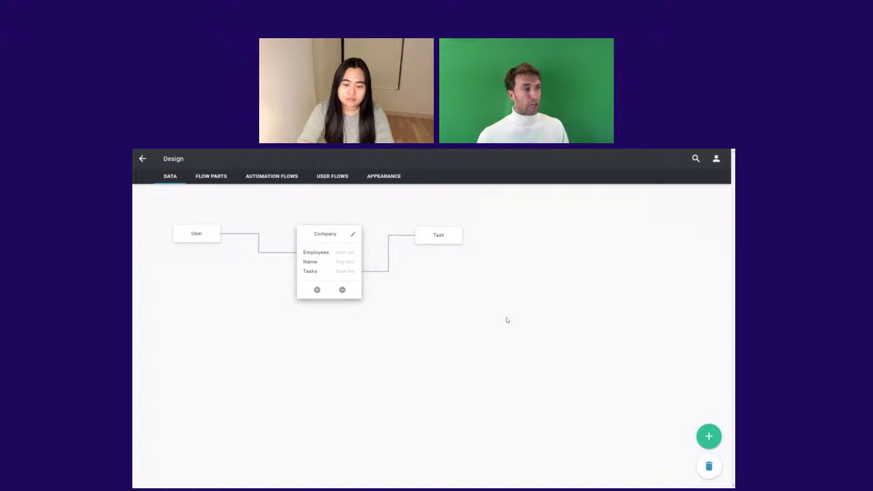
{"action": "left_click", "coordinate": [483, 325]}
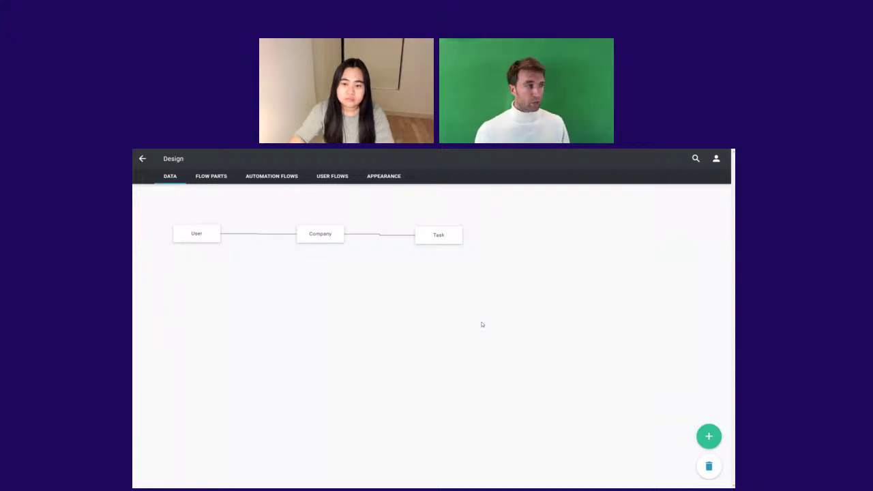
Start a user flow with the wizard for overview, add, edit and delete data, based on the Company data item.
{"action": "left_click", "coordinate": [220, 179]}
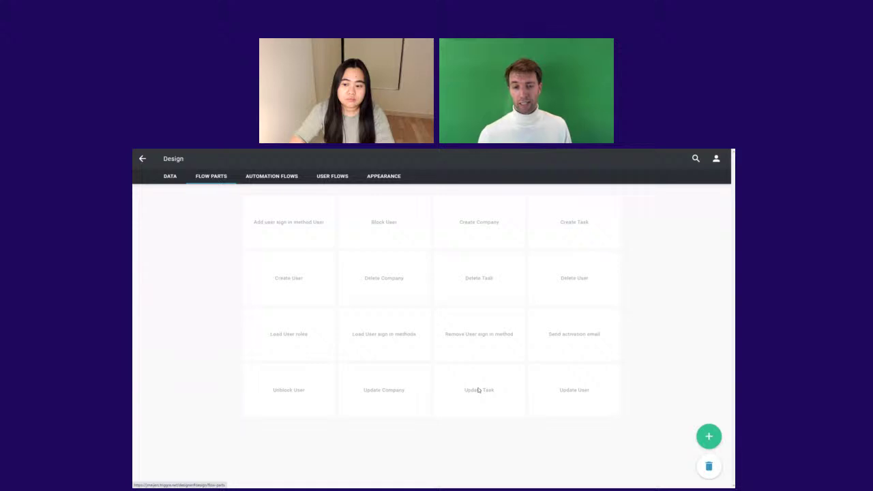
{"action": "left_click", "coordinate": [334, 178]}
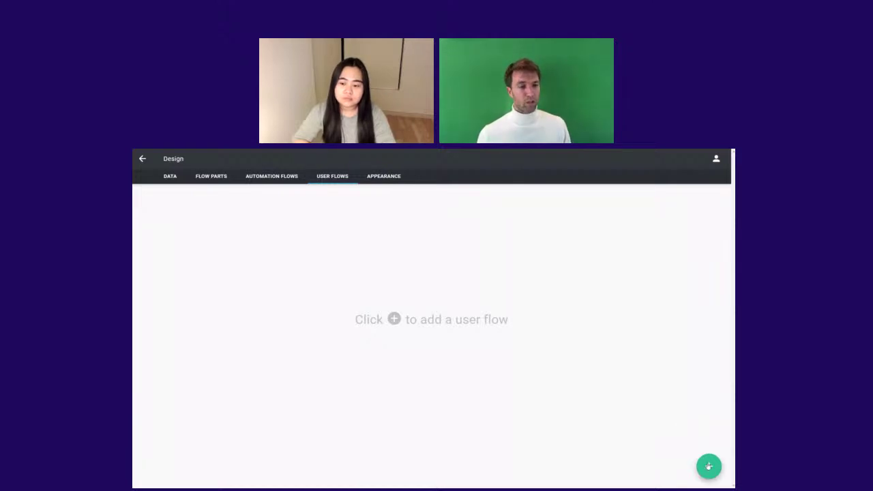
{"action": "mouse_move", "coordinate": [707, 466]}
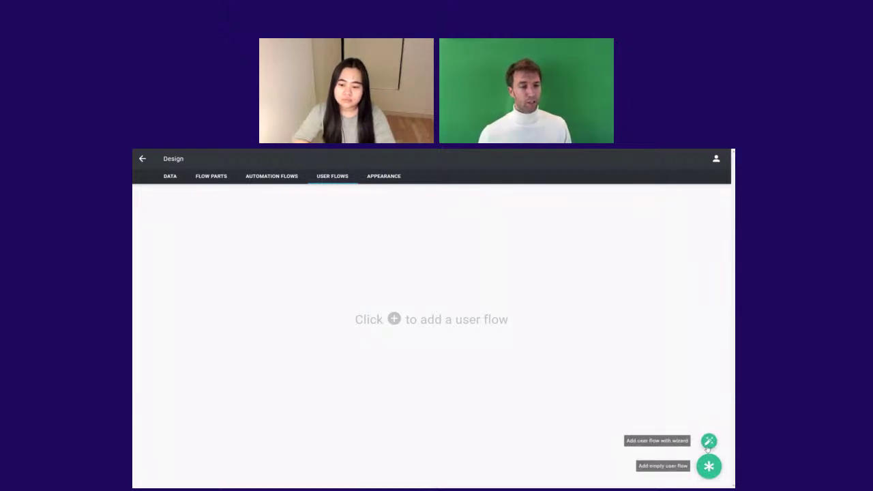
{"action": "left_click", "coordinate": [708, 442]}
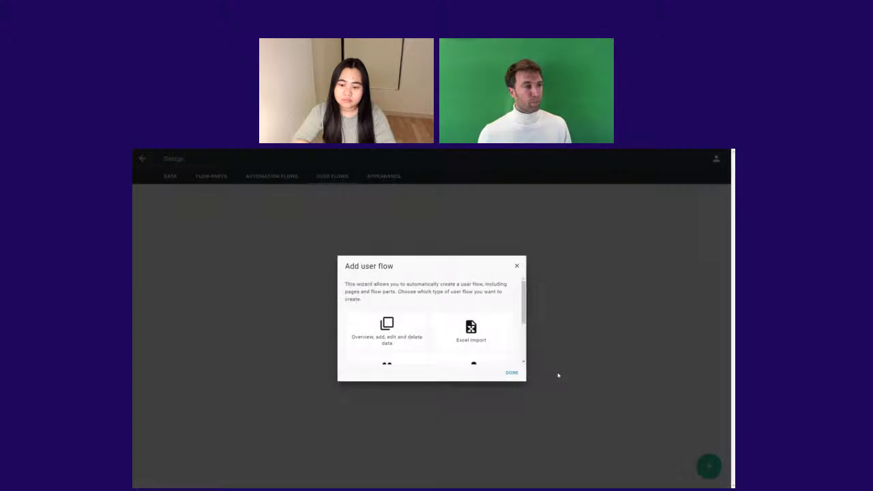
{"action": "scroll", "coordinate": [391, 332], "scroll_direction": "down", "scroll_amount": 3}
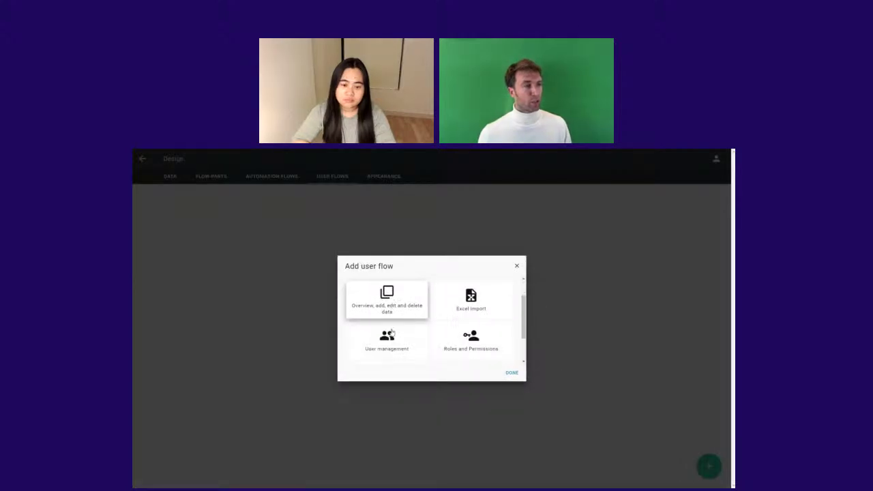
{"action": "scroll", "coordinate": [394, 345], "scroll_direction": "up", "scroll_amount": 1}
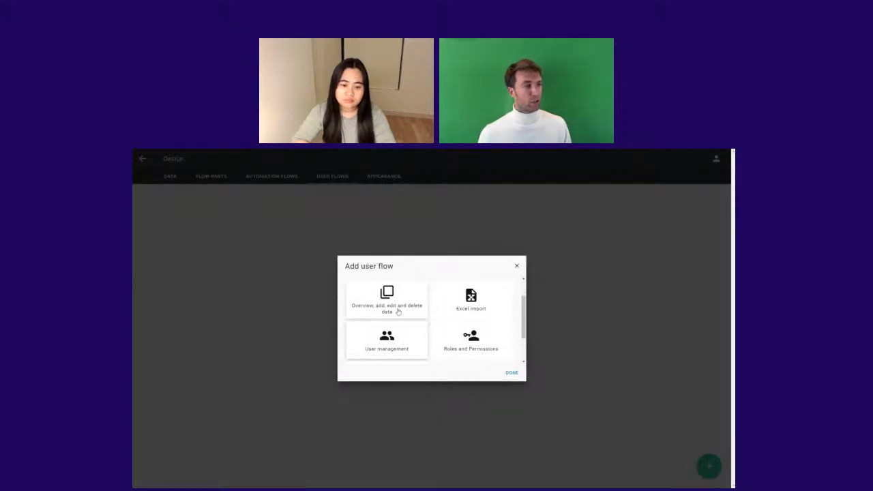
{"action": "left_click", "coordinate": [389, 345]}
{"action": "left_click", "coordinate": [397, 314]}
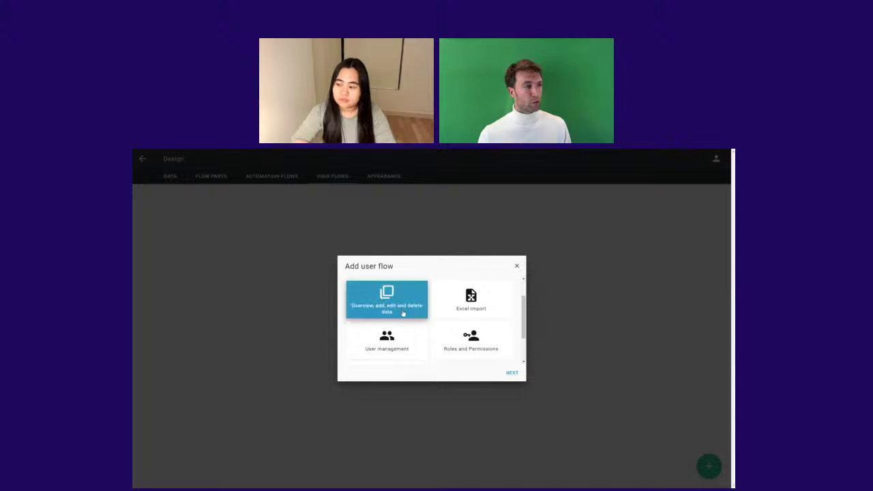
{"action": "scroll", "coordinate": [403, 314], "scroll_direction": "up", "scroll_amount": 1}
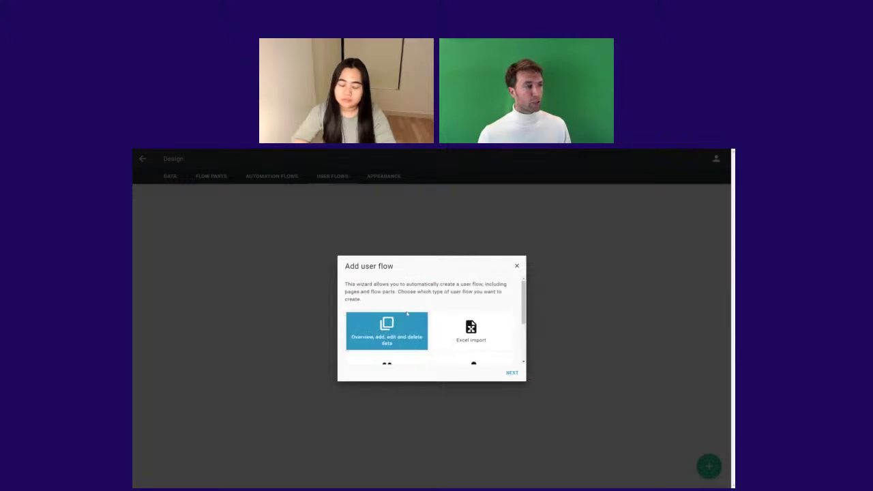
{"action": "left_click", "coordinate": [512, 376]}
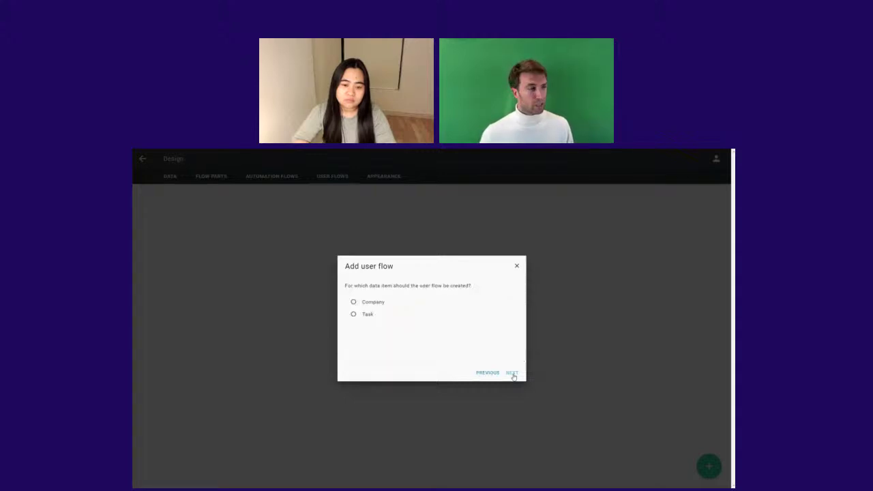
{"action": "left_click", "coordinate": [373, 302]}
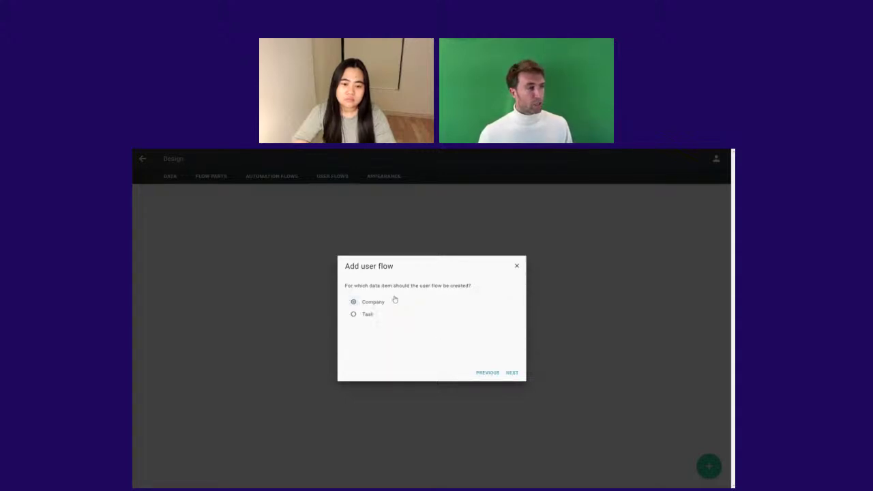
{"action": "left_click", "coordinate": [511, 375]}
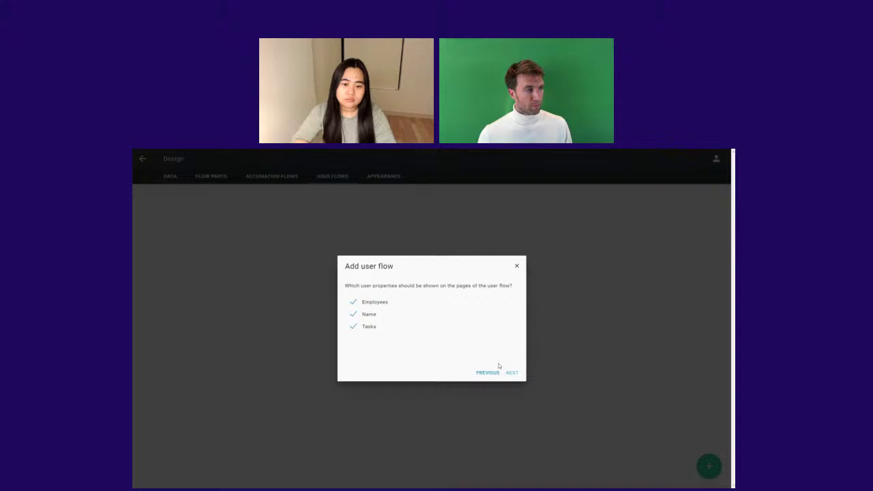
Leave Employees and Tasks off the user flow's pages, keeping only the Name property.
{"action": "left_click", "coordinate": [372, 303]}
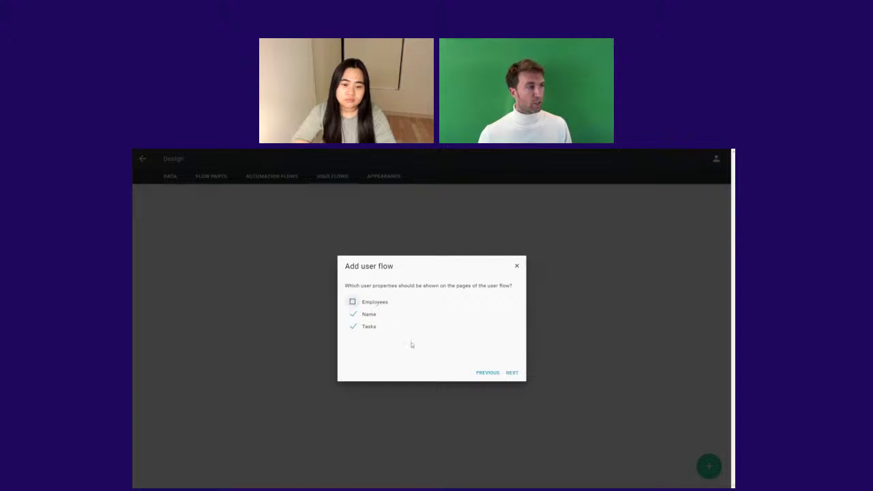
{"action": "left_click", "coordinate": [361, 327]}
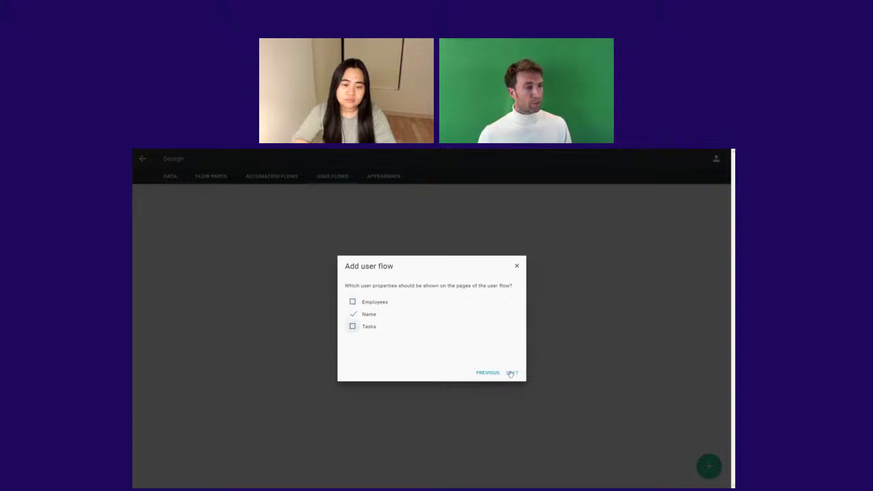
{"action": "left_click", "coordinate": [511, 374]}
{"action": "left_click", "coordinate": [386, 311]}
{"action": "left_click", "coordinate": [396, 322]}
{"action": "left_click", "coordinate": [400, 333]}
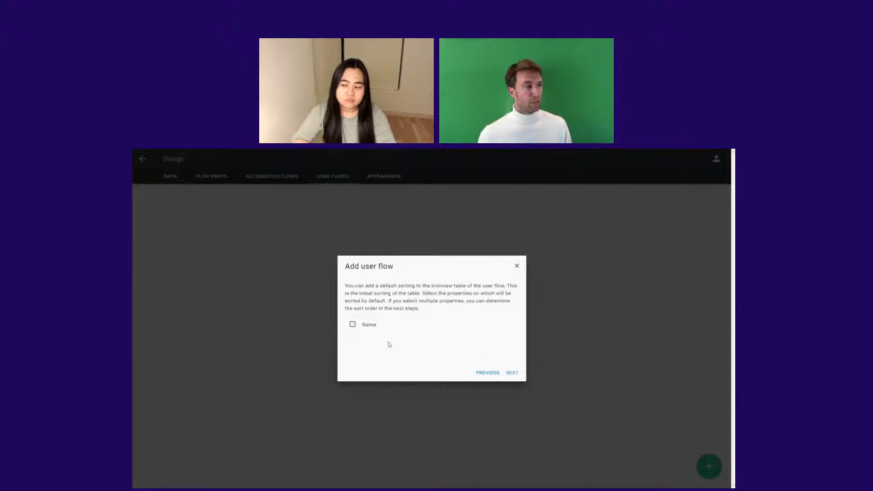
Sort the overview table by Name from smallest to largest and name the user flow All companies.
{"action": "left_click", "coordinate": [366, 326]}
{"action": "left_click", "coordinate": [512, 373]}
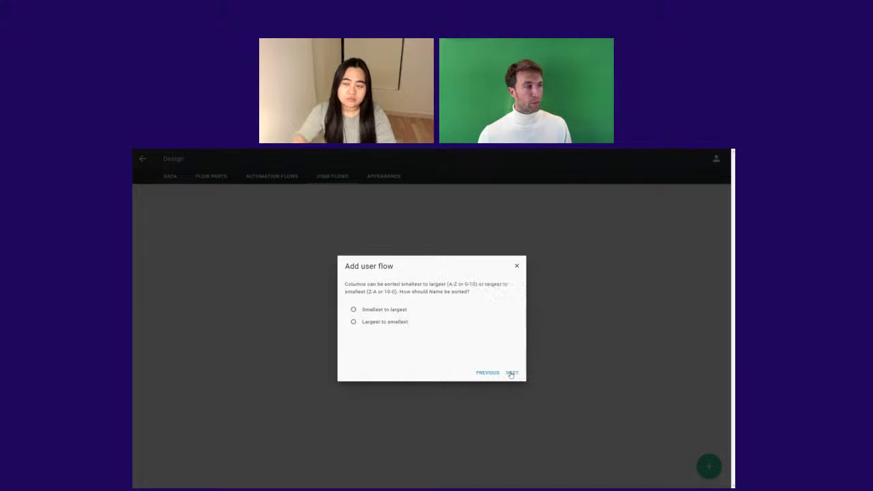
{"action": "left_click", "coordinate": [392, 313]}
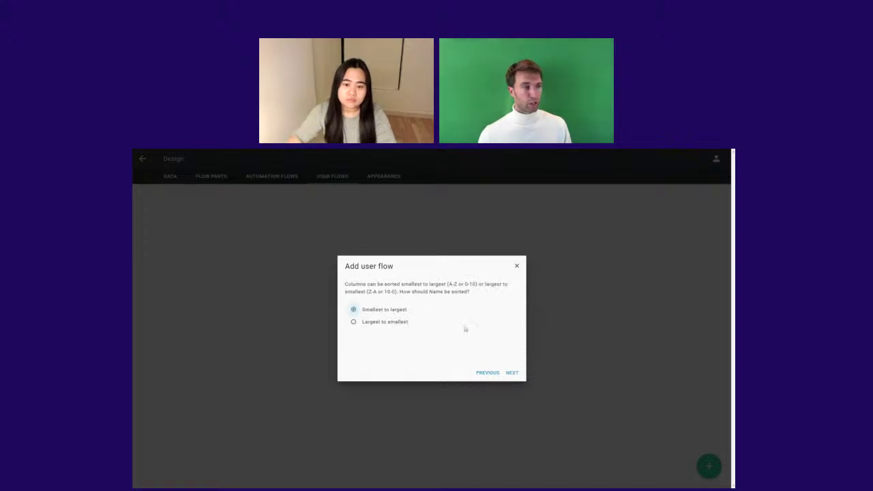
{"action": "left_click", "coordinate": [512, 374]}
{"action": "type", "text": "All companies"}
{"action": "key", "text": "Return"}
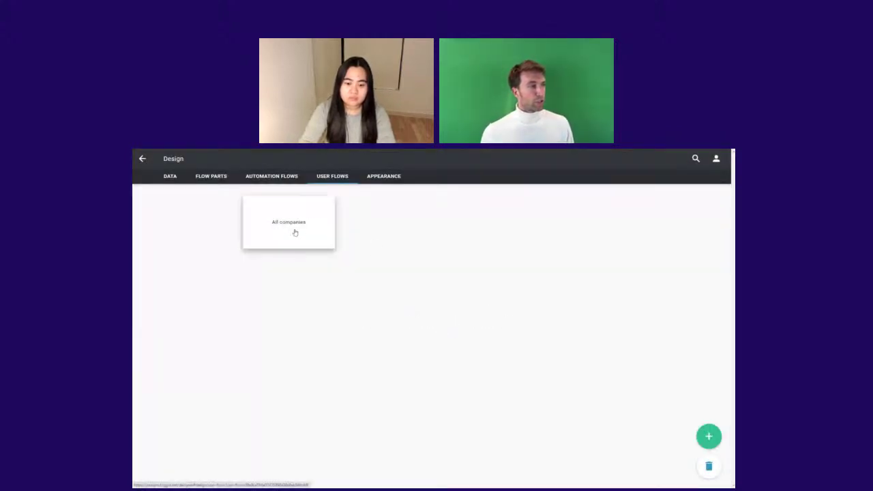
Move the Start node slightly upward in the All companies flow and inspect the table on its Company overview page.
{"action": "left_click", "coordinate": [293, 222]}
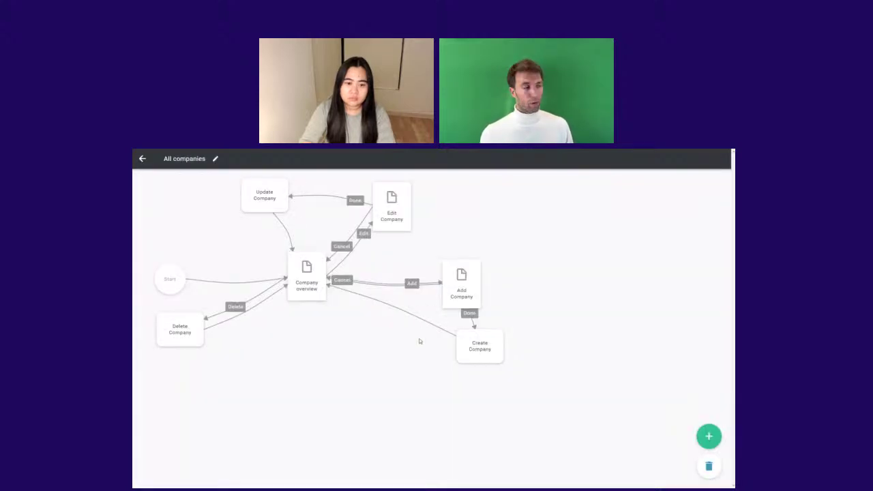
{"action": "left_click_drag", "start_coordinate": [176, 281], "coordinate": [181, 262]}
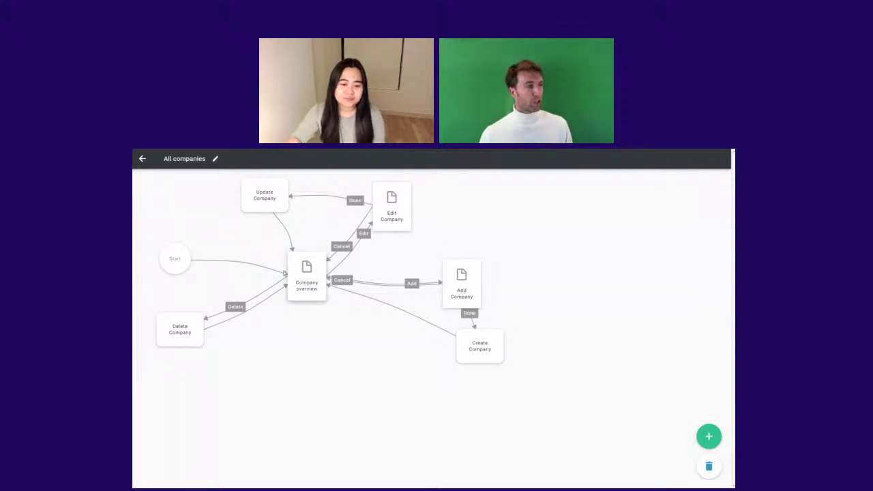
{"action": "left_click", "coordinate": [303, 273]}
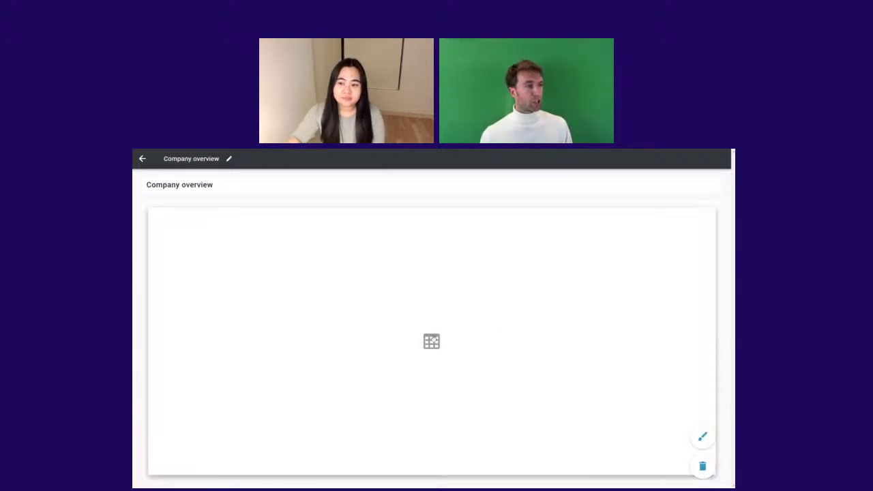
{"action": "left_click", "coordinate": [432, 341]}
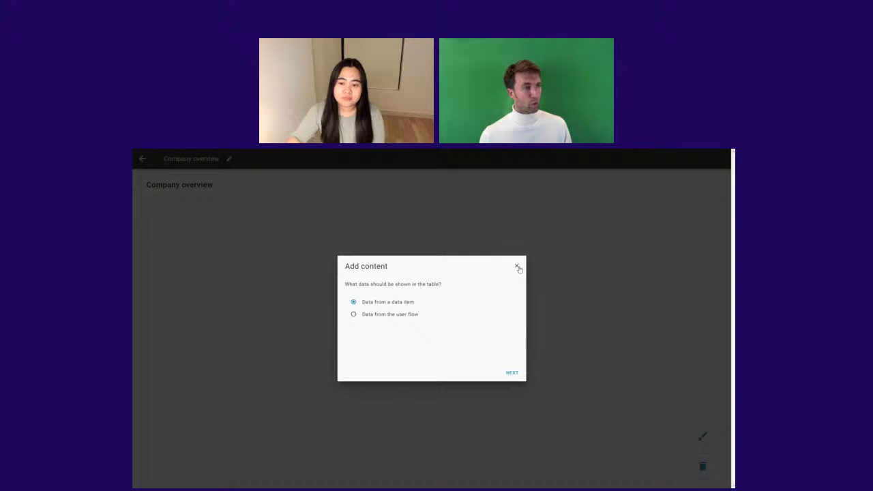
{"action": "left_click", "coordinate": [517, 266]}
{"action": "left_click", "coordinate": [143, 161]}
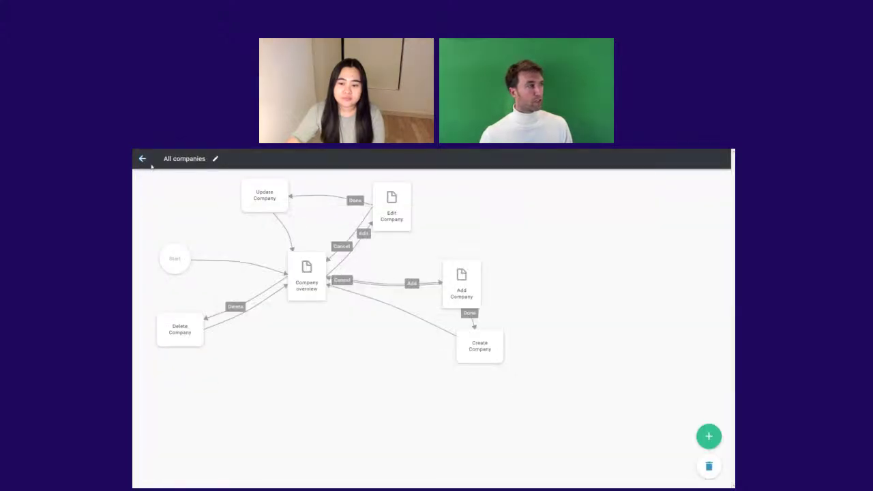
Start another user flow with the wizard for overview, add, edit and delete data, based on the Task data item.
{"action": "left_click", "coordinate": [142, 159]}
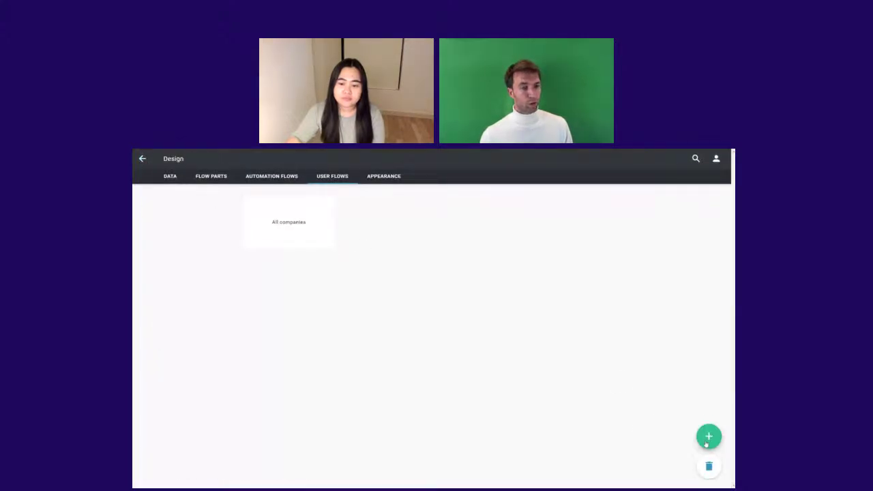
{"action": "mouse_move", "coordinate": [707, 443]}
{"action": "left_click", "coordinate": [708, 413]}
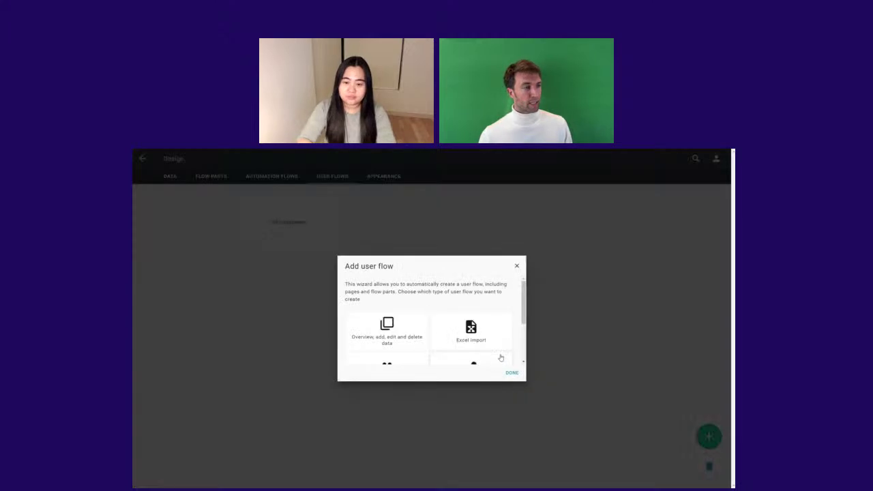
{"action": "left_click", "coordinate": [414, 347]}
{"action": "left_click", "coordinate": [511, 373]}
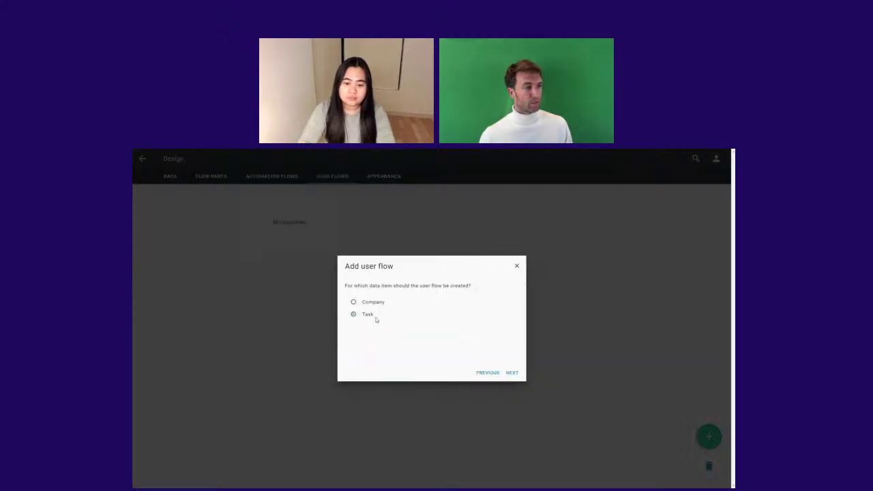
{"action": "left_click", "coordinate": [512, 373]}
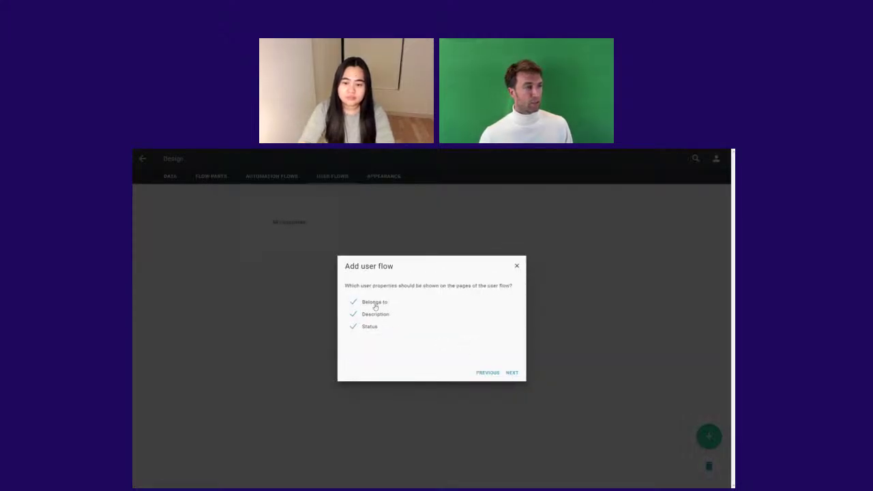
Keep Belongs to, Description and Status with Description placed first, and include a page to add a Task, a page to edit one and a delete button.
{"action": "left_click", "coordinate": [511, 373]}
{"action": "left_click", "coordinate": [511, 373]}
{"action": "left_click", "coordinate": [384, 311]}
{"action": "left_click", "coordinate": [384, 322]}
{"action": "left_click", "coordinate": [418, 335]}
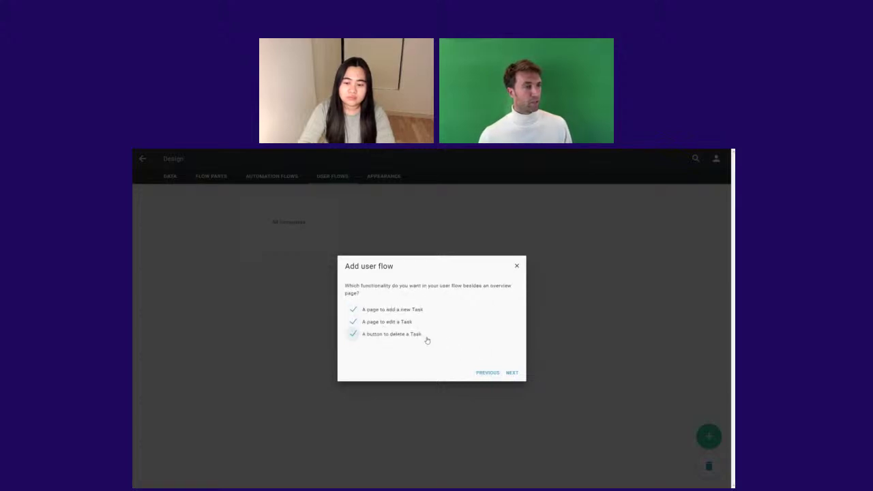
{"action": "left_click", "coordinate": [511, 374]}
{"action": "left_click_drag", "start_coordinate": [365, 332], "coordinate": [367, 320]}
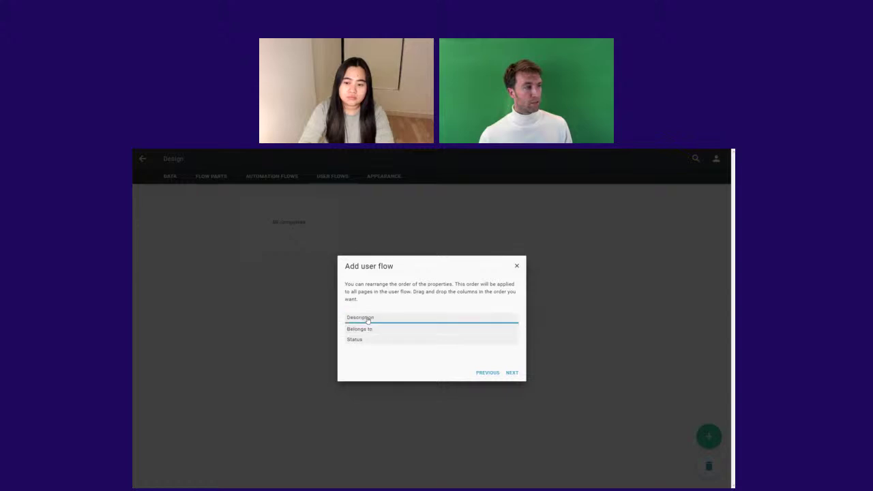
{"action": "left_click", "coordinate": [513, 373]}
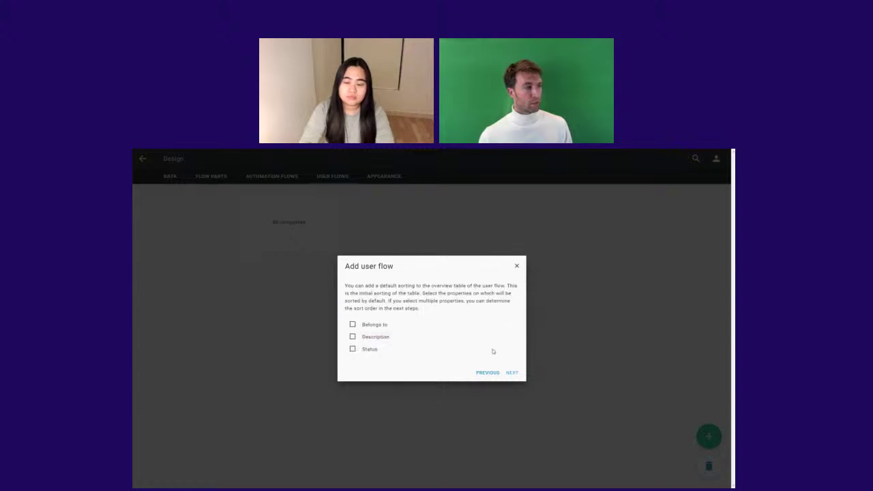
Sort the overview table by Description by default and name the user flow All tasks.
{"action": "left_click", "coordinate": [372, 341]}
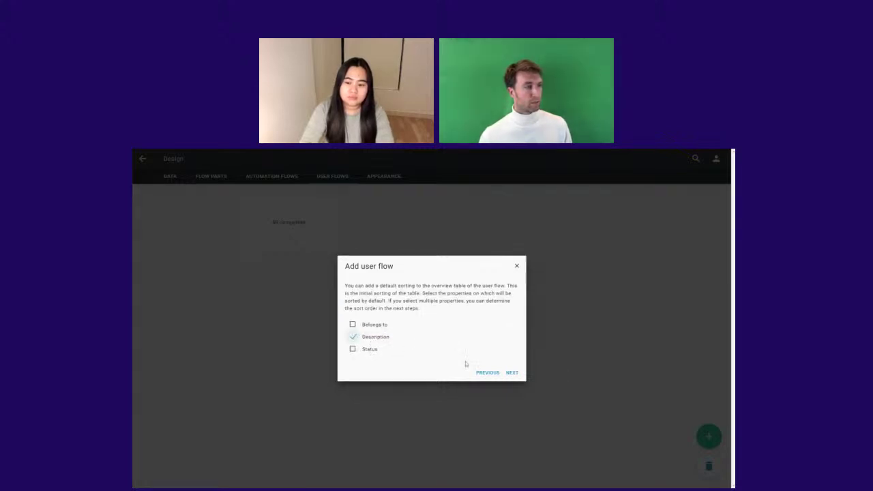
{"action": "left_click", "coordinate": [512, 373]}
{"action": "type", "text": "All tasks"}
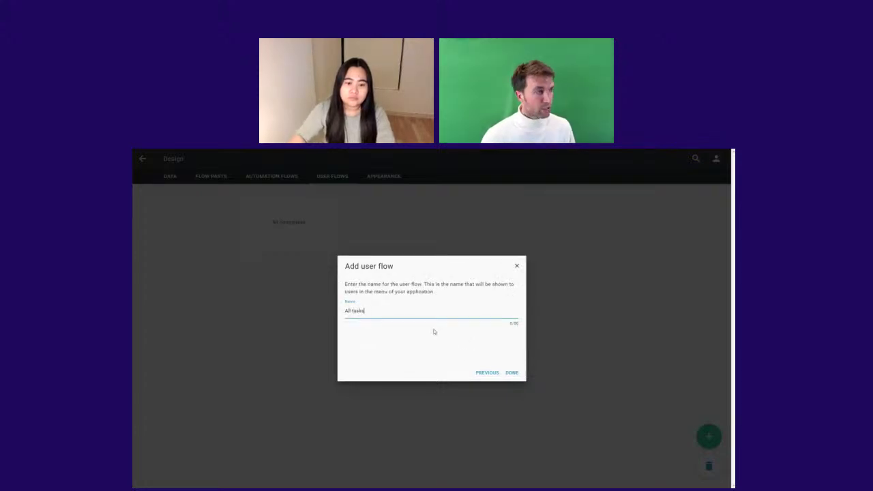
{"action": "key", "text": "Return"}
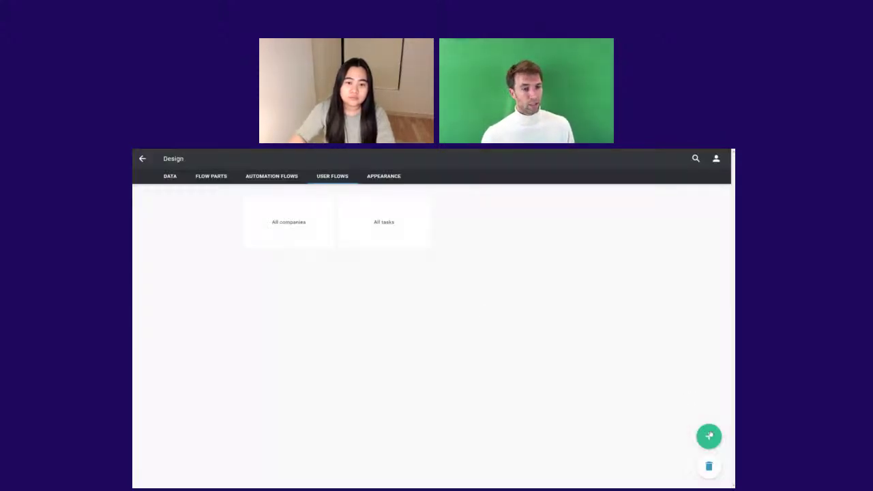
Start a User management user flow with the wizard, showing only the Employer and Name properties on its pages.
{"action": "mouse_move", "coordinate": [710, 435]}
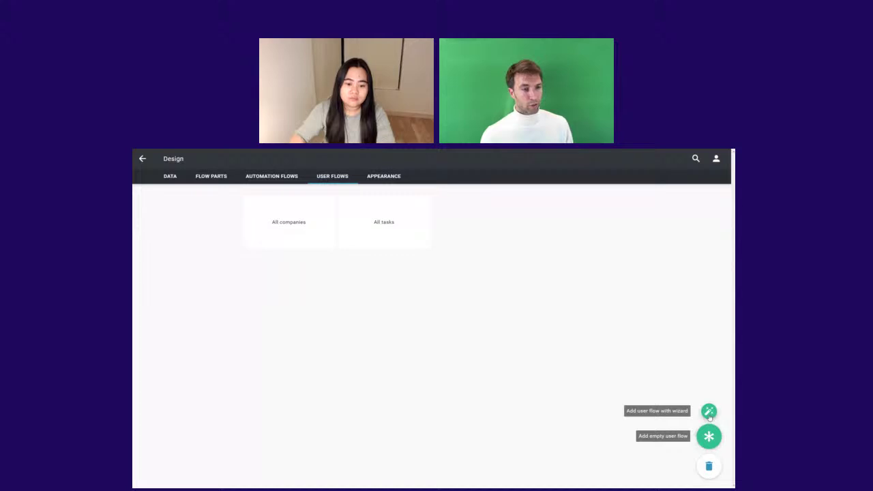
{"action": "left_click", "coordinate": [709, 414]}
{"action": "scroll", "coordinate": [409, 331], "scroll_direction": "down", "scroll_amount": 2}
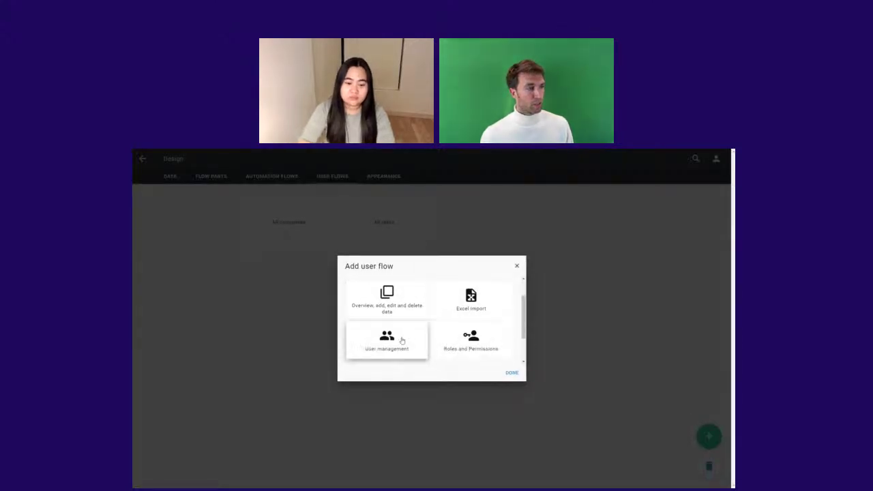
{"action": "left_click", "coordinate": [403, 346]}
{"action": "left_click", "coordinate": [511, 372]}
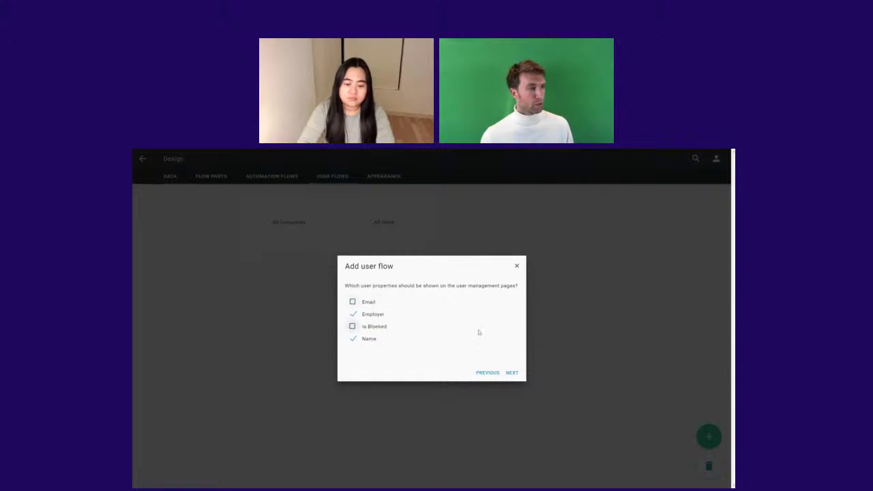
{"action": "left_click", "coordinate": [511, 373]}
Identify Employer by its Name and name the user management flow All users.
{"action": "left_click", "coordinate": [365, 311]}
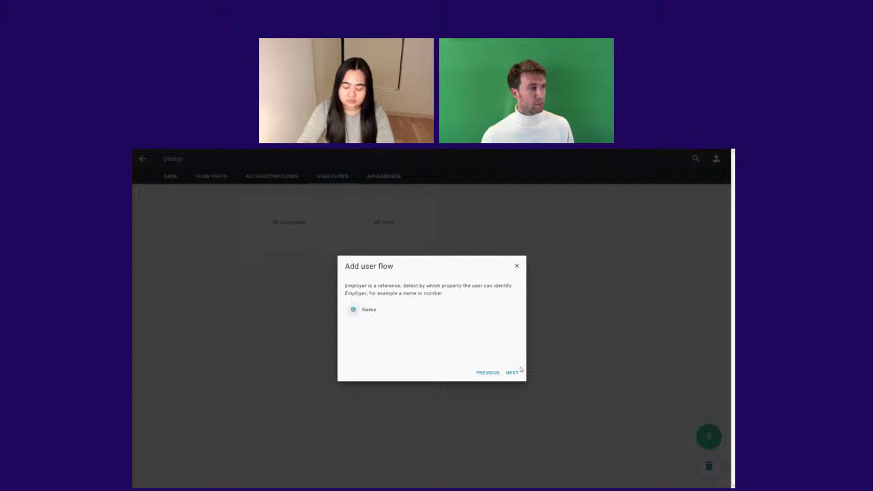
{"action": "left_click", "coordinate": [512, 372]}
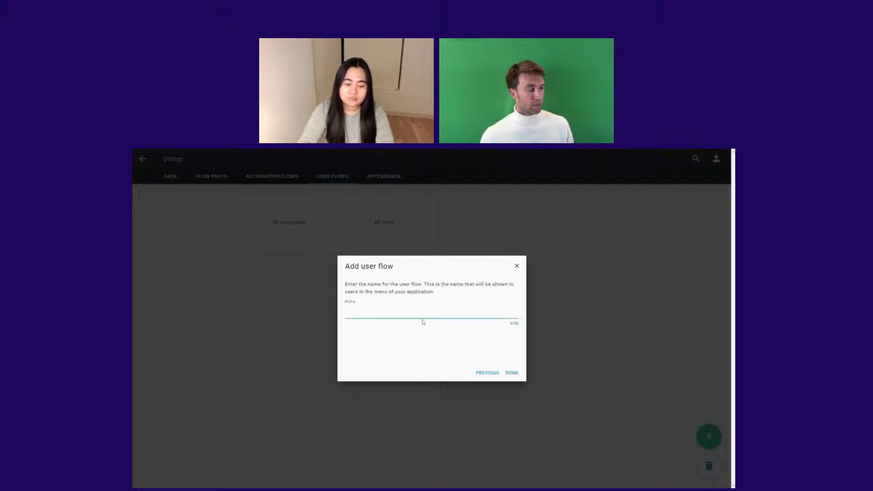
{"action": "key", "text": "Return"}
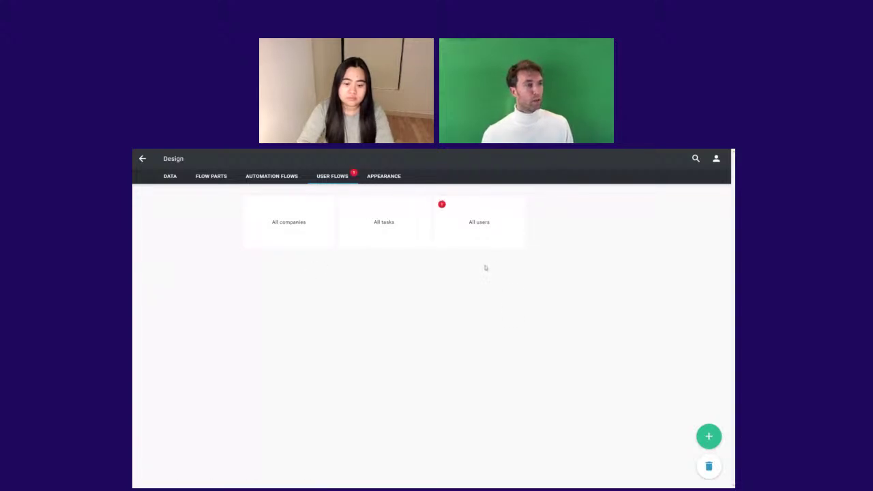
Delete the Create User flow part and the Add User page from the All users flow.
{"action": "left_click", "coordinate": [482, 233]}
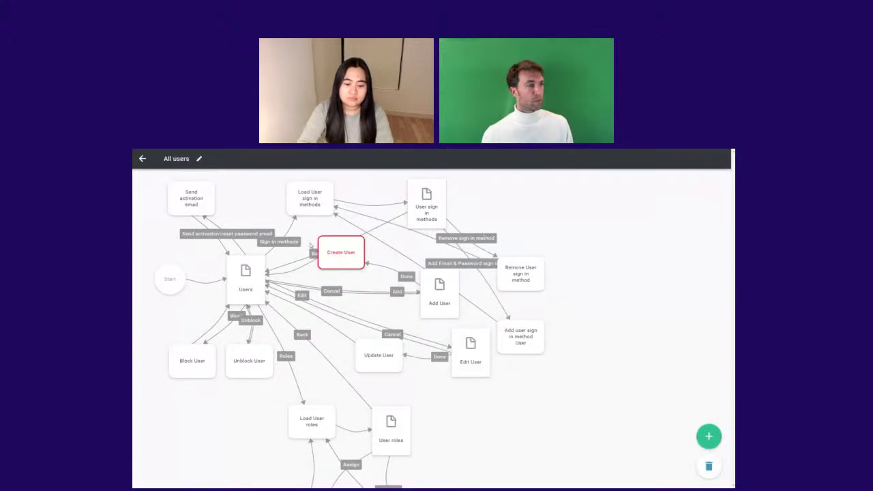
{"action": "left_click", "coordinate": [436, 293]}
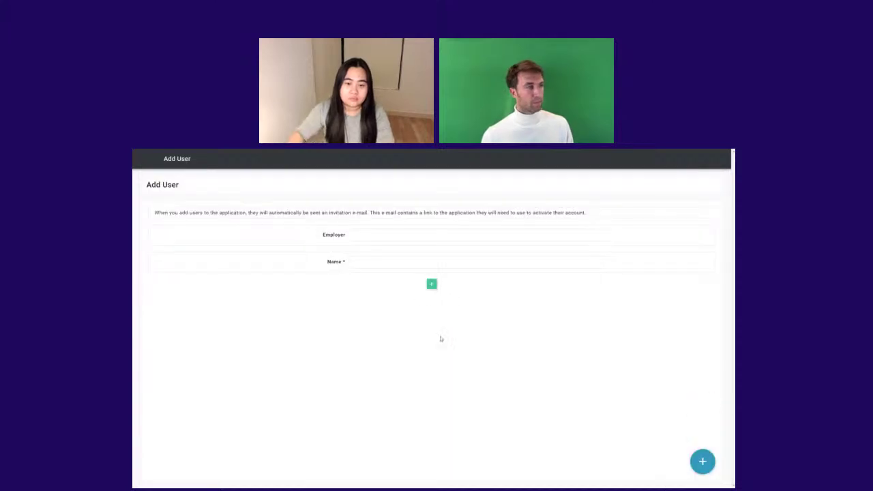
{"action": "left_click", "coordinate": [707, 470]}
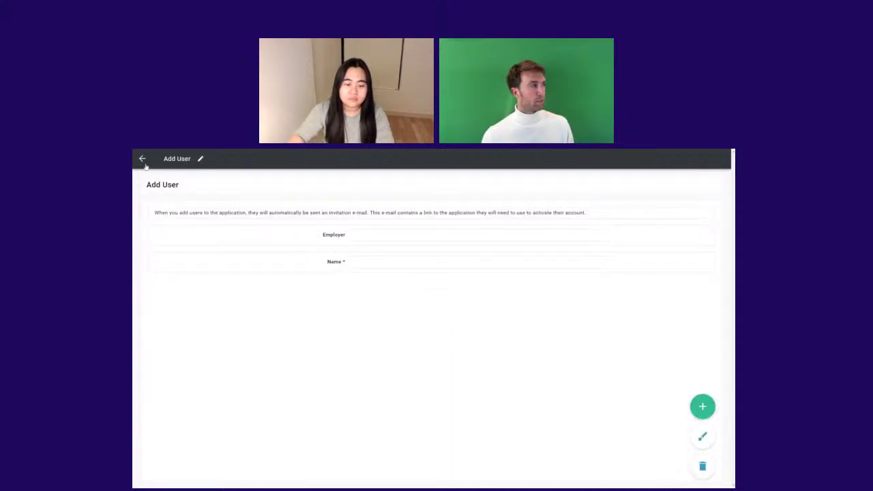
{"action": "left_click", "coordinate": [331, 253]}
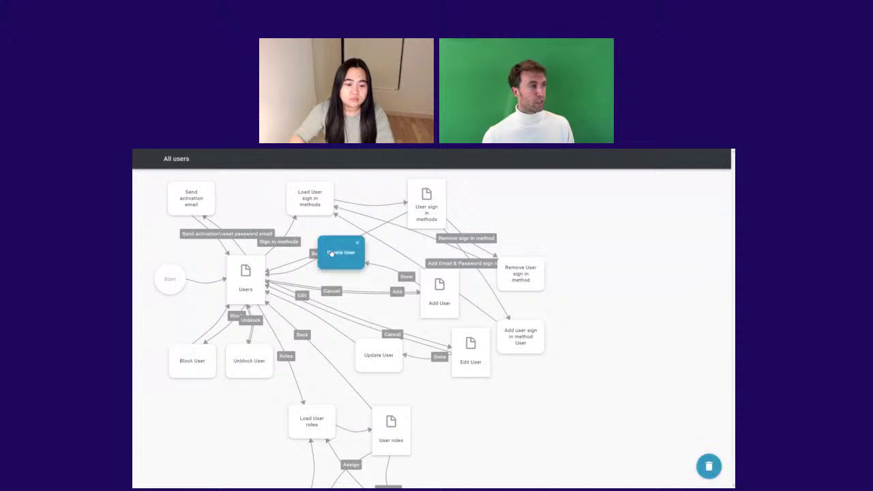
{"action": "left_click", "coordinate": [357, 244]}
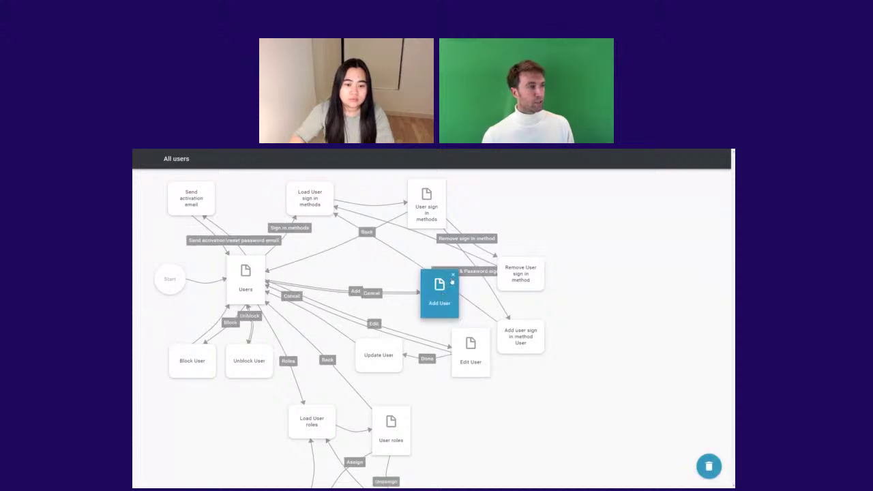
{"action": "left_click", "coordinate": [453, 275]}
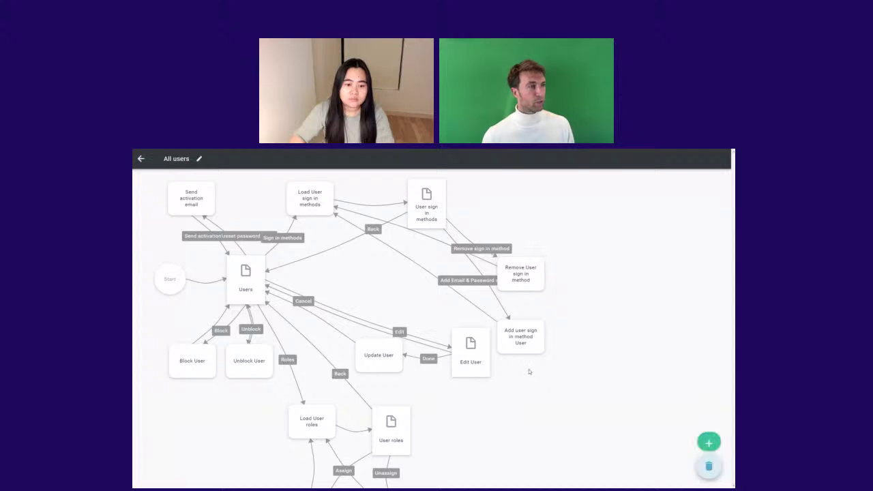
{"action": "left_click", "coordinate": [140, 158]}
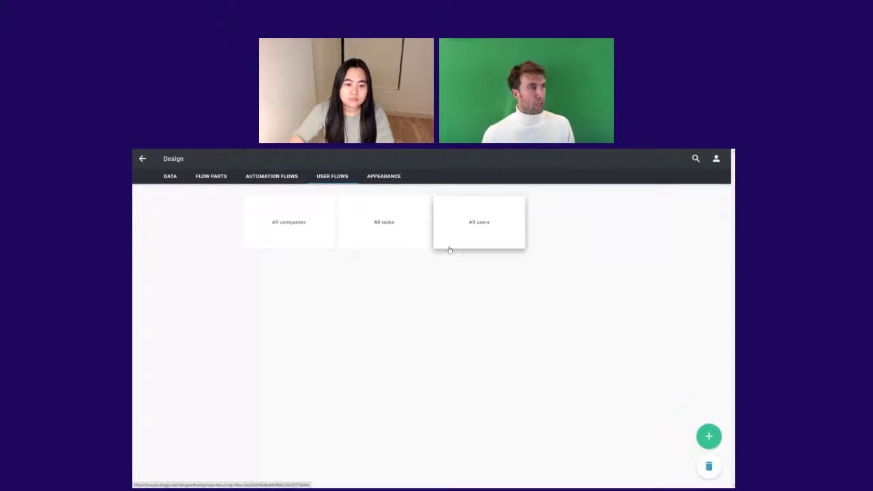
Add a Webinar section to the application's appearance and an Admin category within it.
{"action": "left_click", "coordinate": [396, 176]}
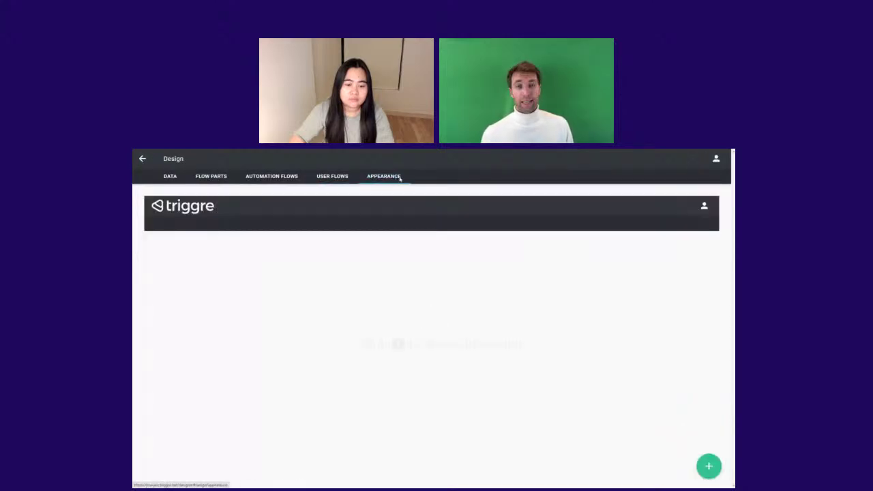
{"action": "left_click", "coordinate": [708, 472]}
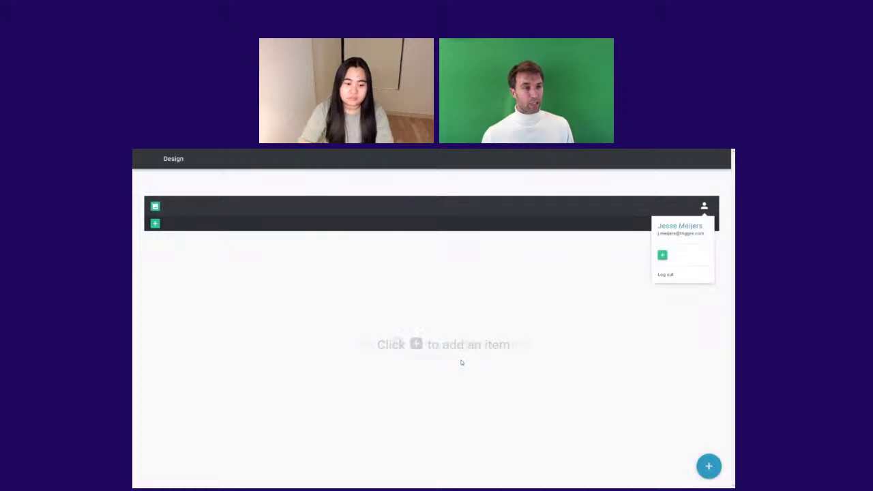
{"action": "left_click", "coordinate": [155, 224]}
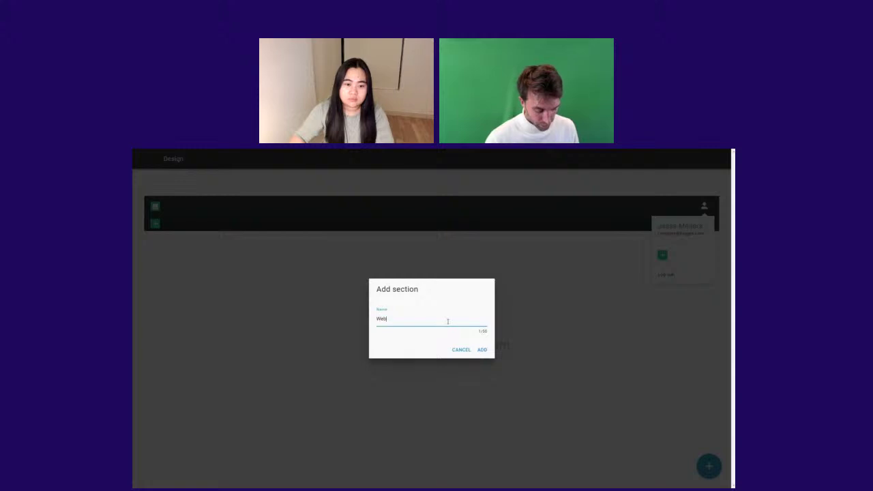
{"action": "key", "text": "Return"}
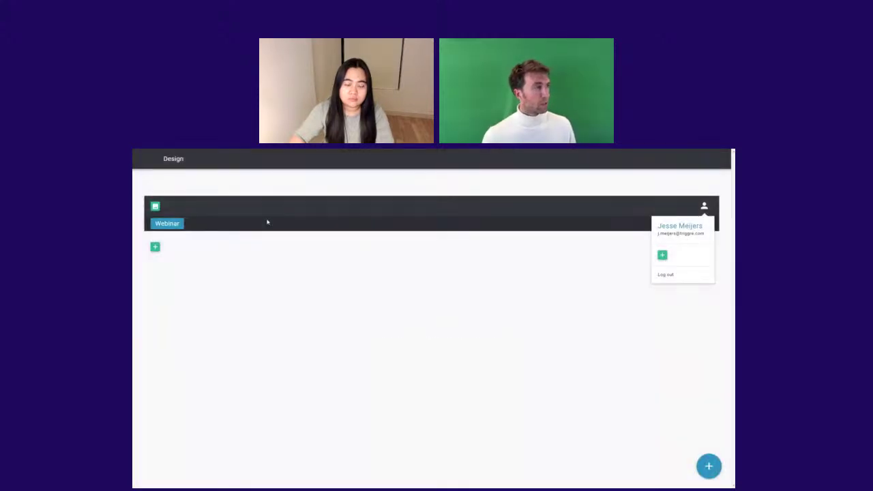
{"action": "left_click", "coordinate": [155, 248]}
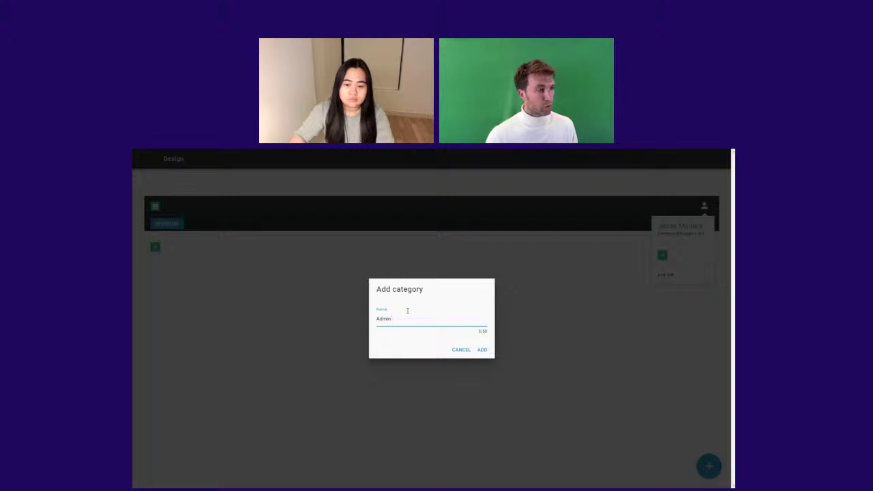
{"action": "key", "text": "Return"}
Add the All companies, All tasks and All users flows to the Admin category.
{"action": "left_click", "coordinate": [167, 253]}
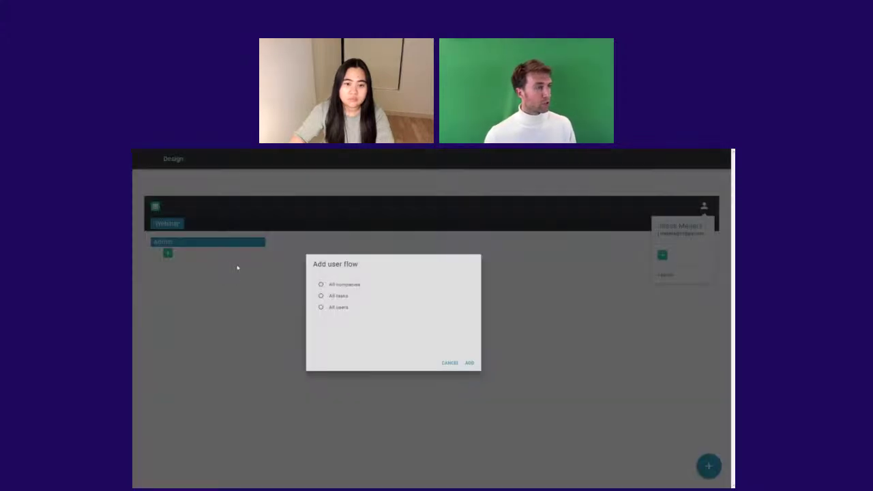
{"action": "left_click", "coordinate": [378, 292]}
{"action": "left_click", "coordinate": [513, 371]}
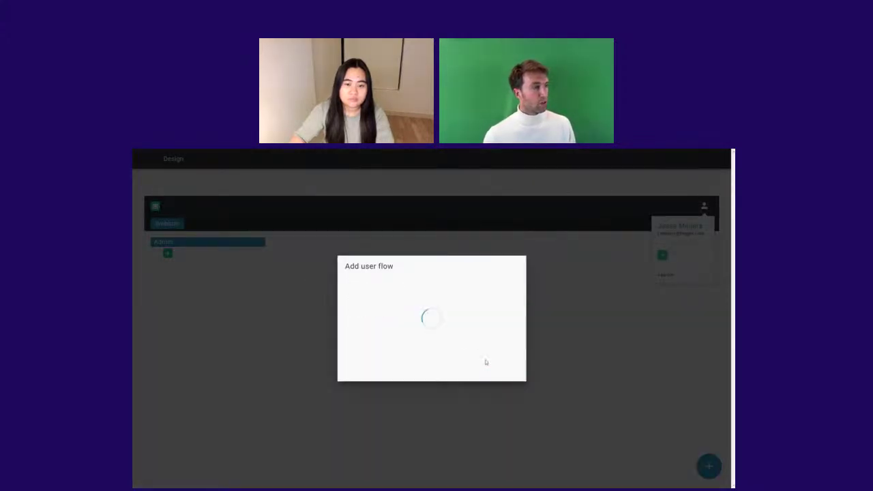
{"action": "left_click", "coordinate": [168, 262]}
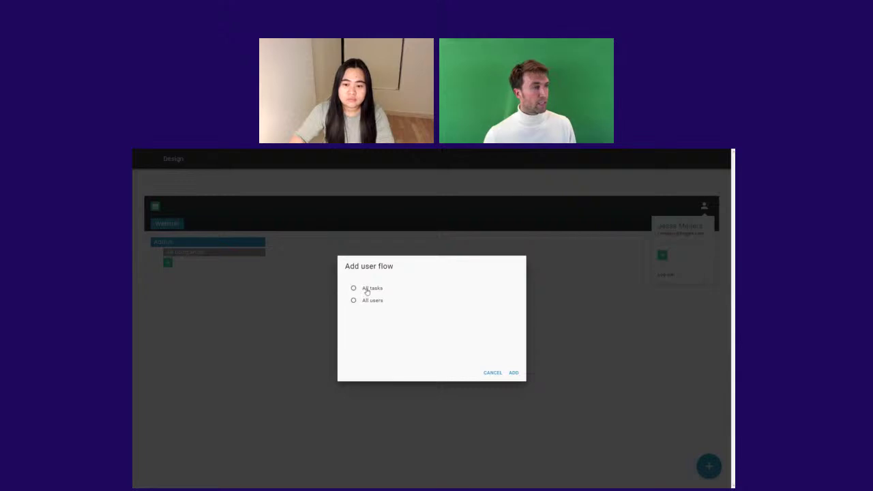
{"action": "left_click", "coordinate": [514, 373]}
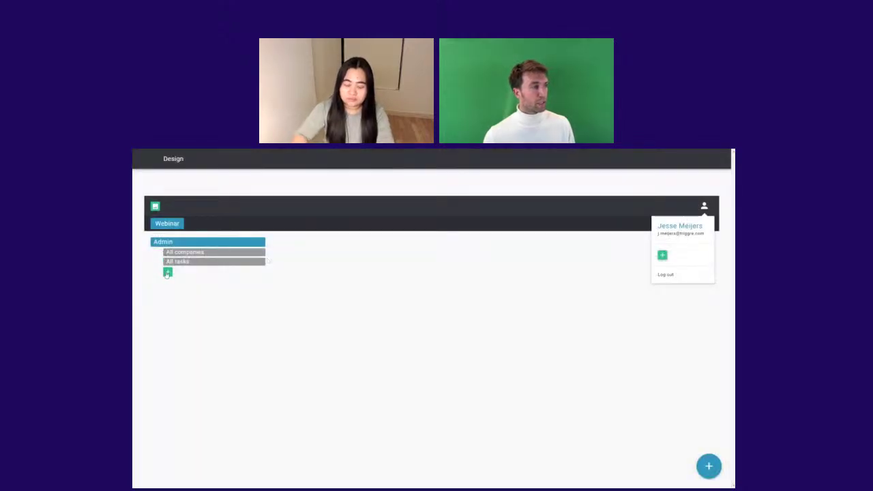
{"action": "left_click", "coordinate": [168, 272]}
{"action": "left_click", "coordinate": [354, 288]}
{"action": "left_click", "coordinate": [514, 373]}
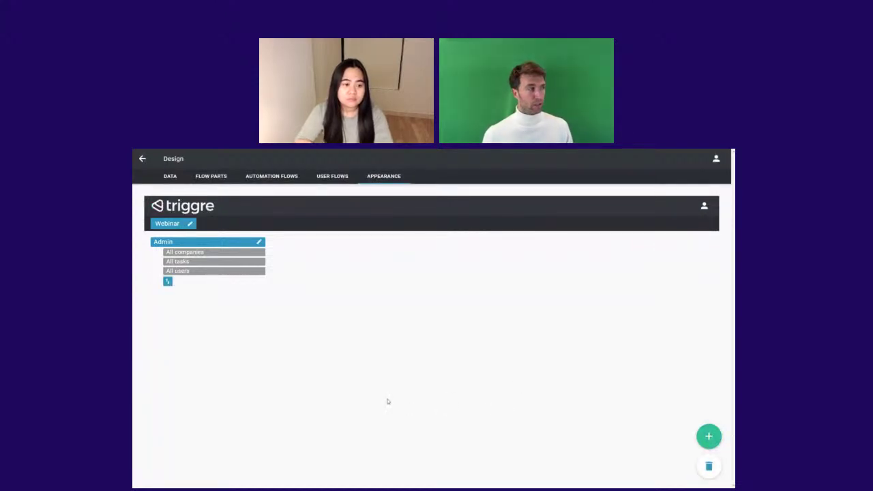
Publish the design to the Demo2 environment and return to the designer's home page.
{"action": "left_click", "coordinate": [142, 159]}
{"action": "left_click", "coordinate": [197, 160]}
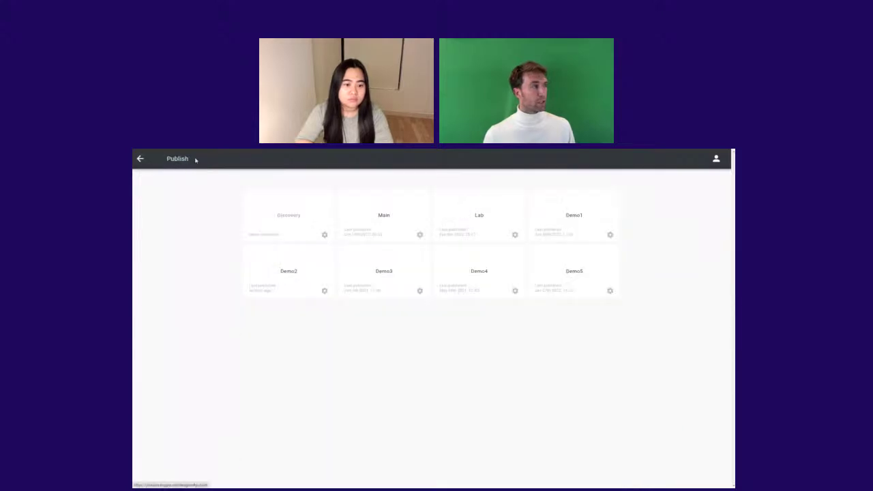
{"action": "left_click", "coordinate": [294, 273]}
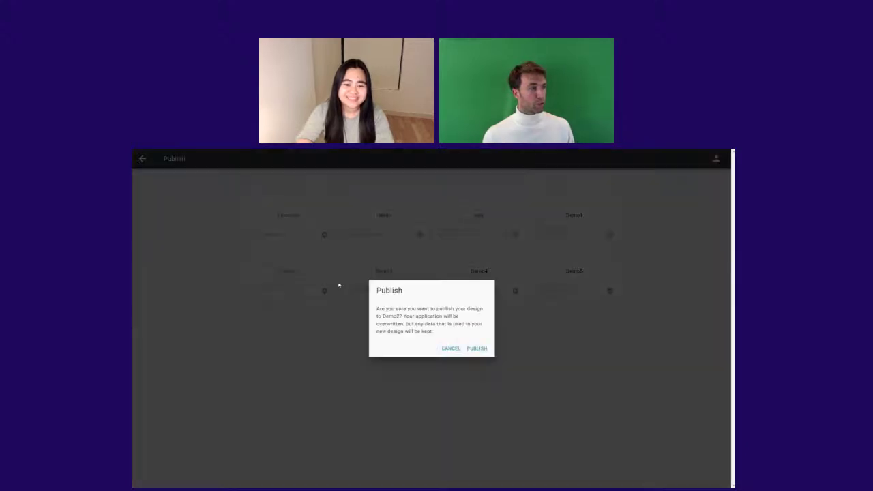
{"action": "left_click", "coordinate": [477, 350]}
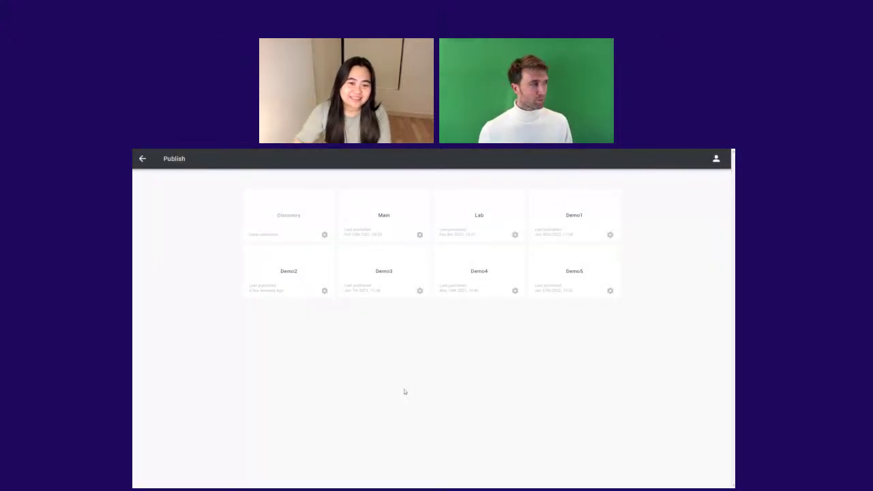
{"action": "left_click", "coordinate": [143, 158]}
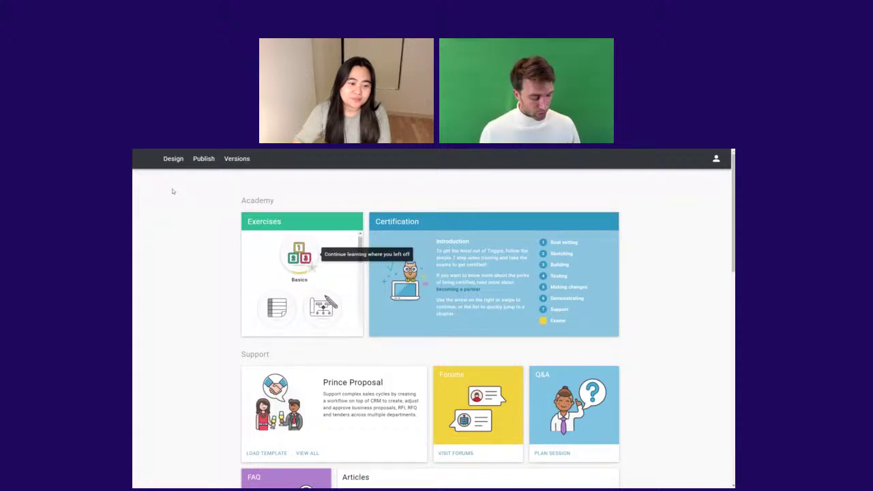
Switch to the published Demo2 application and review its All companies, All tasks and All users pages.
{"action": "key", "text": "ctrl+Tab"}
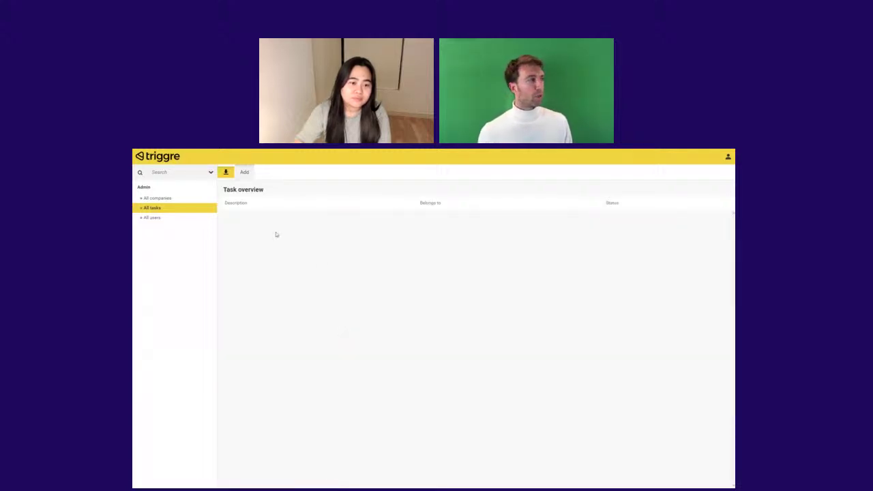
{"action": "left_click", "coordinate": [146, 199]}
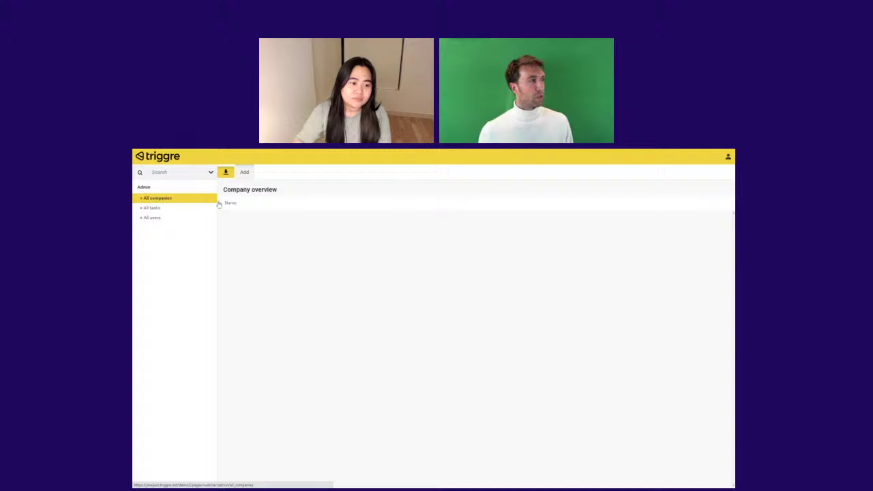
{"action": "left_click", "coordinate": [166, 208]}
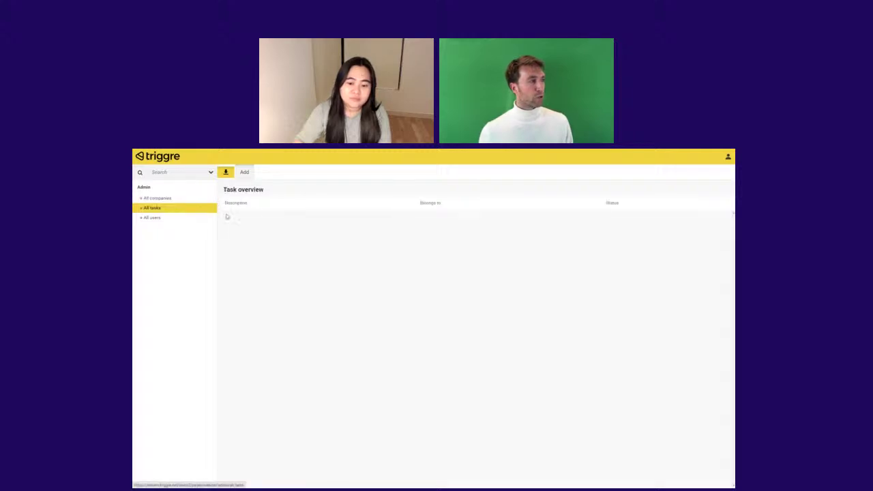
{"action": "left_click", "coordinate": [162, 220]}
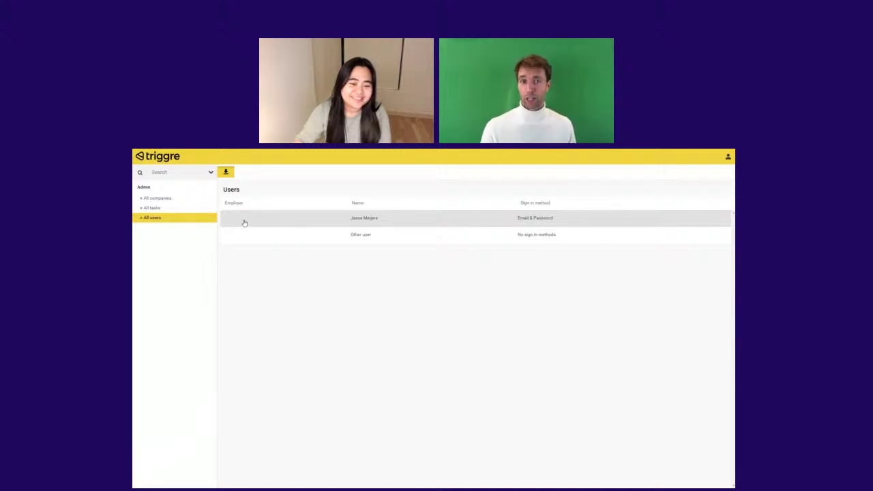
Add a company named No Code Ops to the company overview.
{"action": "left_click", "coordinate": [171, 198]}
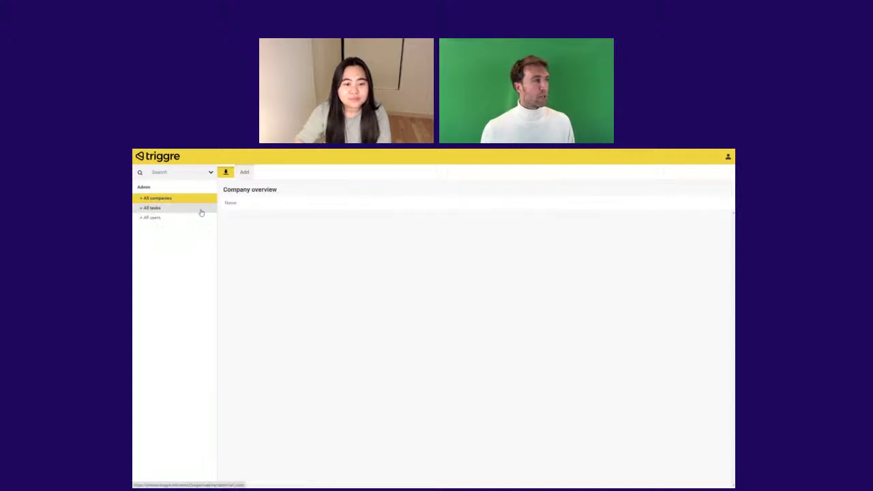
{"action": "left_click", "coordinate": [243, 172]}
{"action": "left_click", "coordinate": [315, 204]}
{"action": "type", "text": "Ne"}
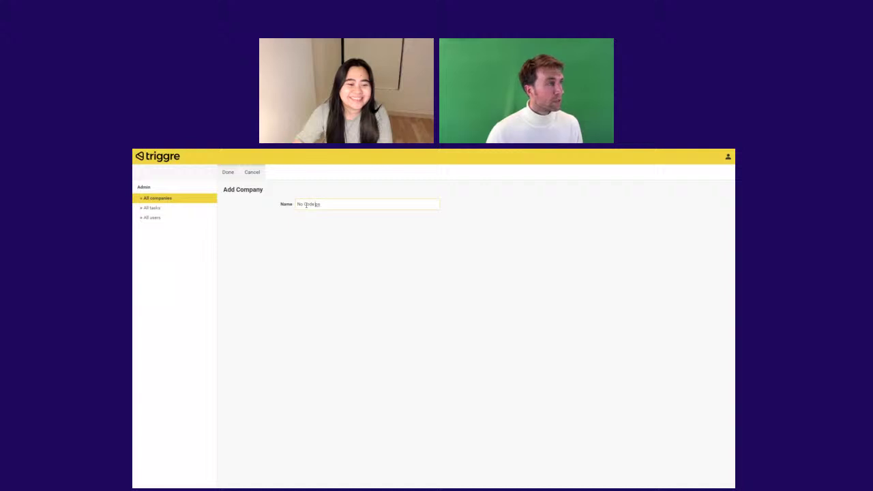
{"action": "left_click", "coordinate": [228, 173]}
{"action": "left_click", "coordinate": [280, 221]}
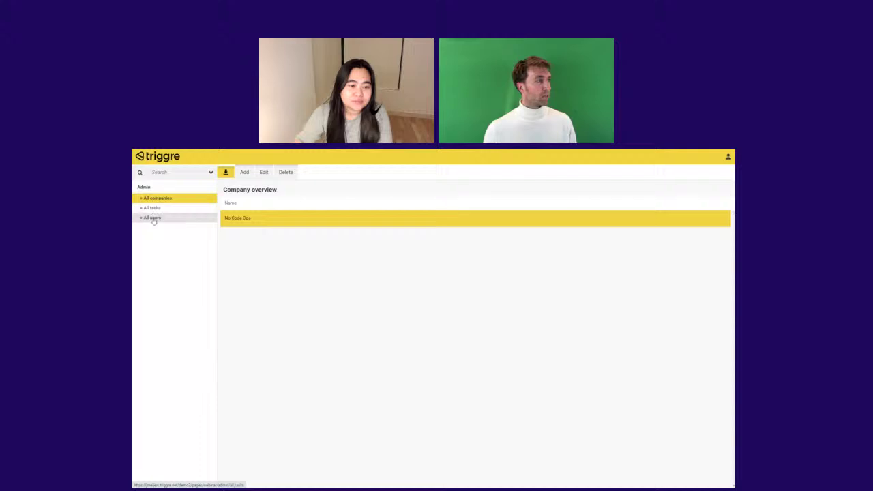
Set the employer of the user with the Email & Password sign-in method to No Code Ops.
{"action": "left_click", "coordinate": [154, 217]}
{"action": "left_click", "coordinate": [275, 219]}
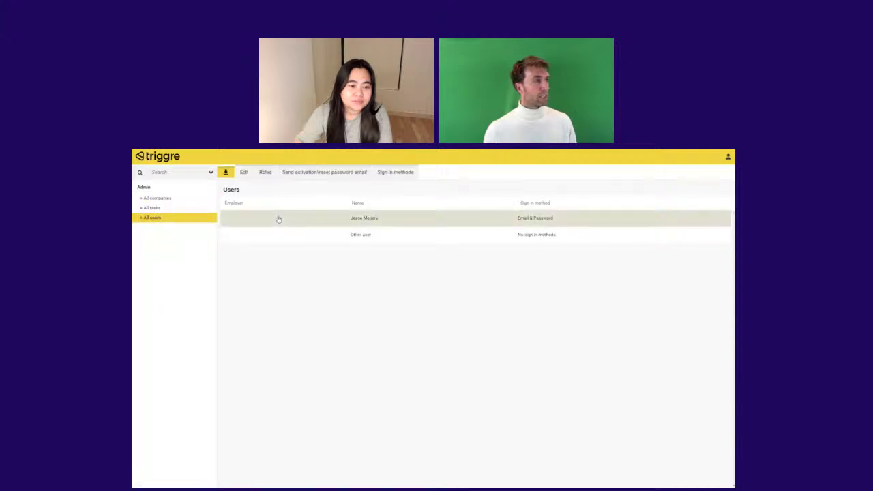
{"action": "left_click", "coordinate": [244, 173]}
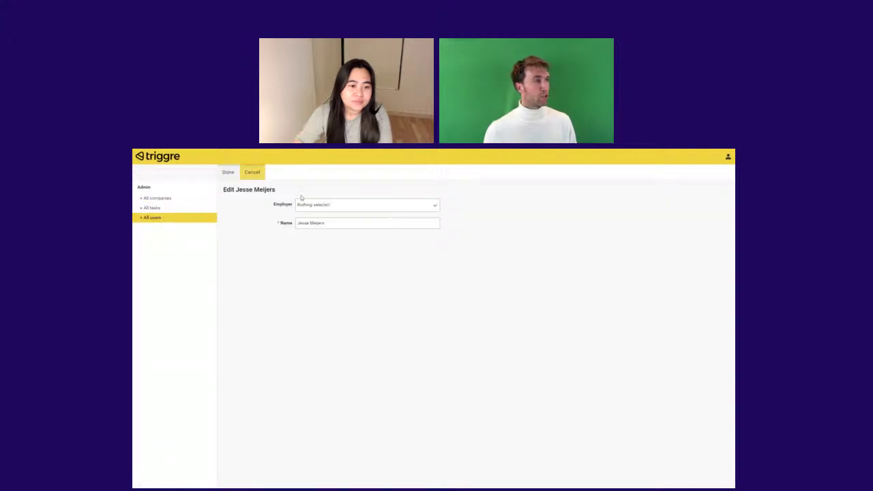
{"action": "left_click", "coordinate": [311, 206]}
{"action": "left_click", "coordinate": [311, 230]}
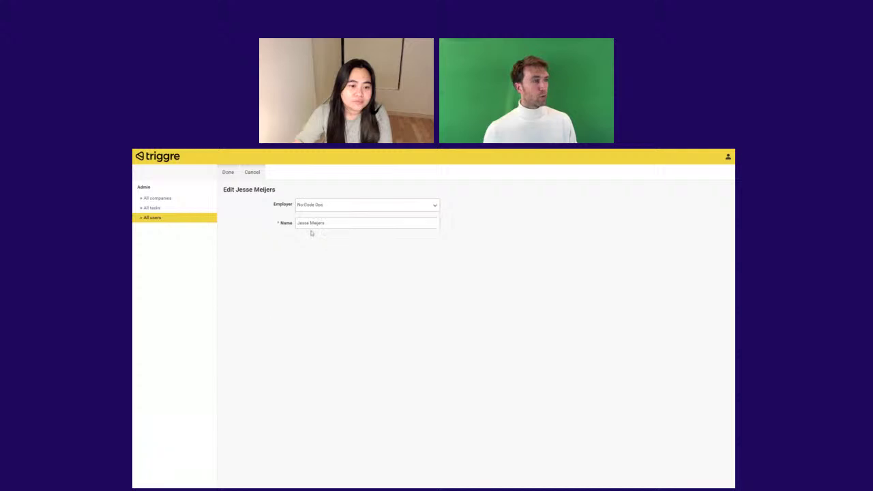
{"action": "left_click", "coordinate": [229, 174]}
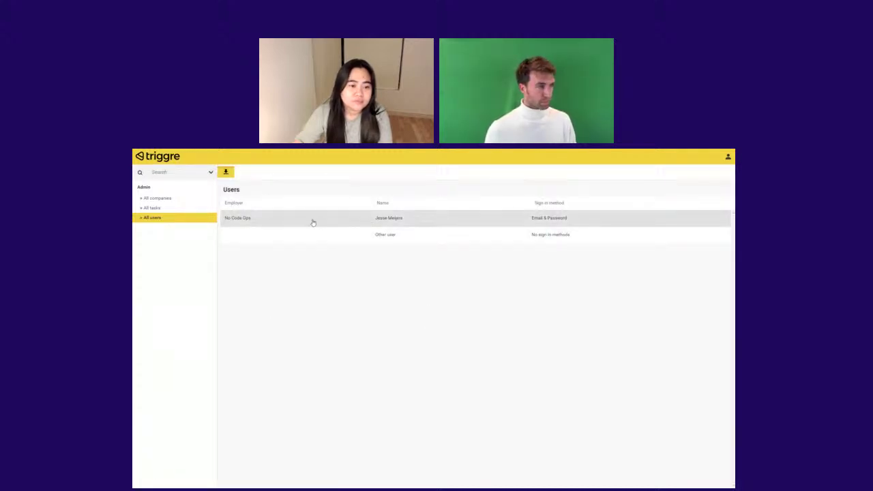
Add a second company named Triggre to the company overview.
{"action": "left_click", "coordinate": [271, 238]}
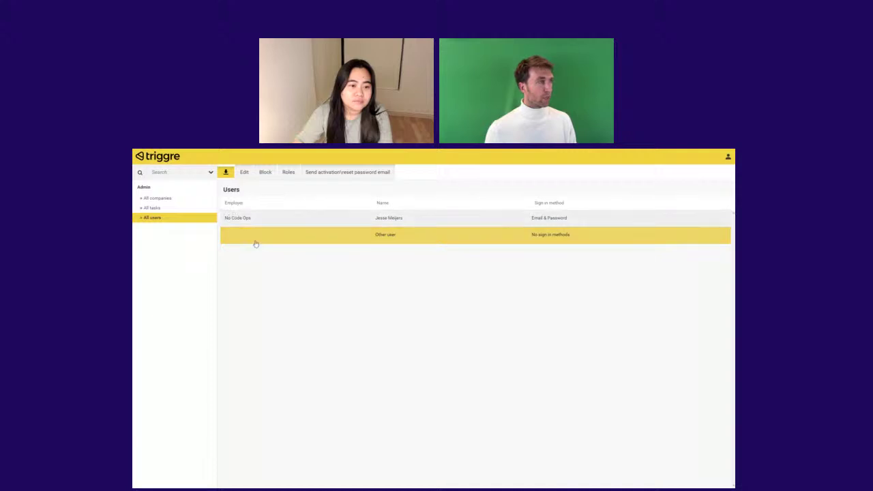
{"action": "left_click", "coordinate": [172, 199]}
{"action": "left_click", "coordinate": [245, 172]}
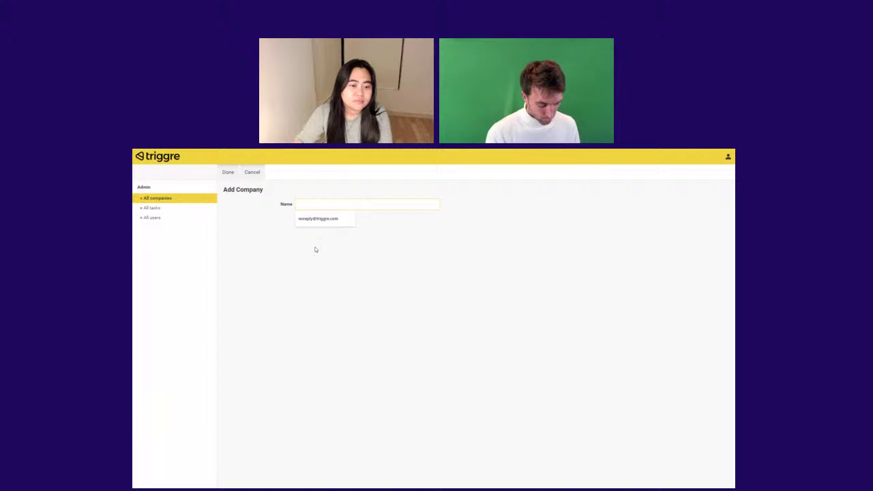
{"action": "type", "text": "Triggre"}
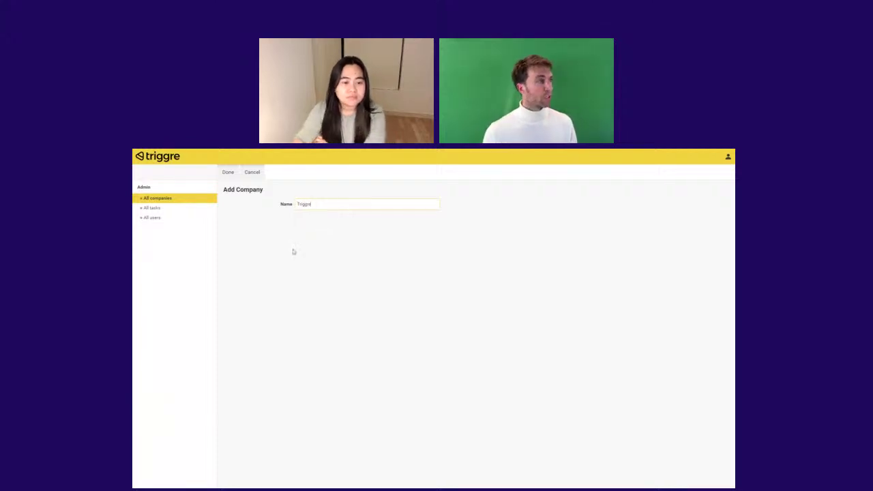
{"action": "left_click", "coordinate": [228, 172]}
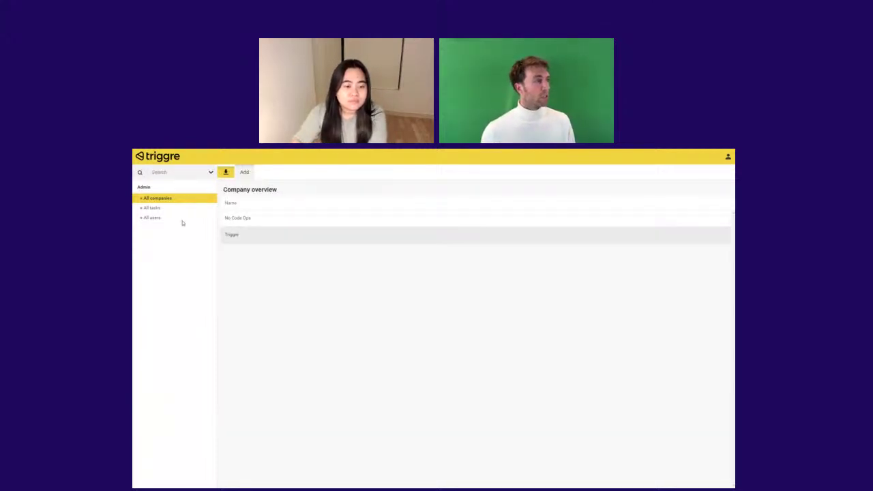
Set the employer of Other user to Triggre.
{"action": "left_click", "coordinate": [151, 218]}
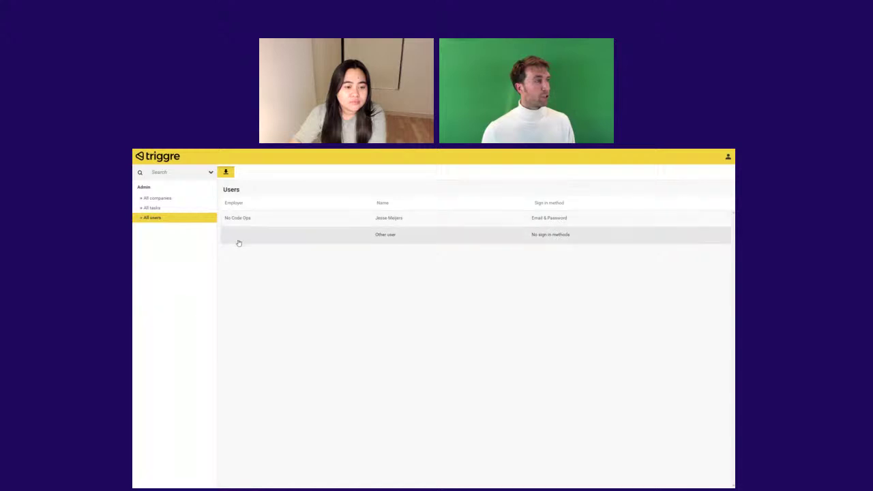
{"action": "left_click", "coordinate": [239, 242]}
{"action": "left_click", "coordinate": [244, 171]}
{"action": "left_click", "coordinate": [303, 223]}
{"action": "left_click", "coordinate": [328, 211]}
{"action": "left_click", "coordinate": [316, 250]}
{"action": "left_click", "coordinate": [229, 173]}
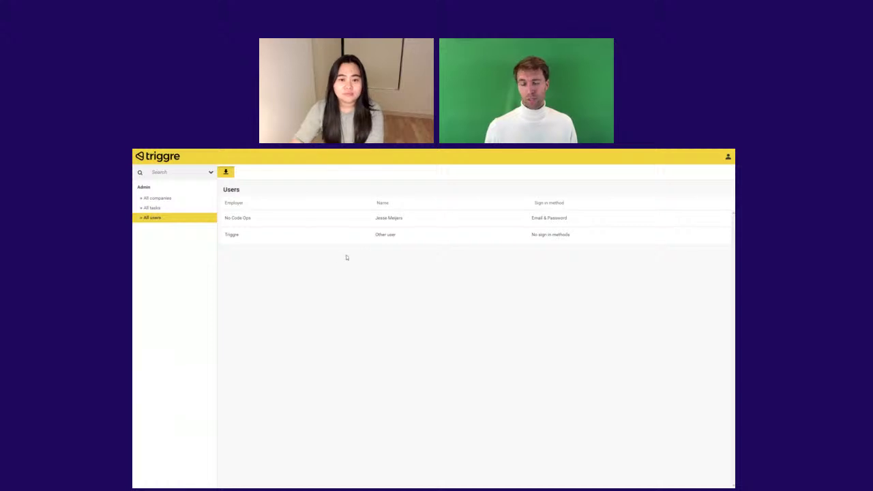
Add a task described as Webinar that belongs to No Code Ops, with status New.
{"action": "left_click", "coordinate": [153, 208]}
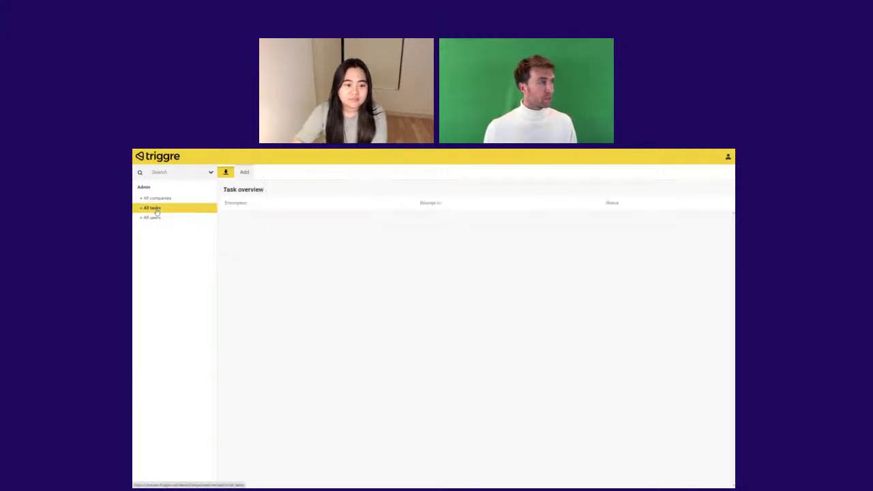
{"action": "left_click", "coordinate": [245, 172]}
{"action": "type", "text": "Webinar"}
{"action": "left_click", "coordinate": [309, 225]}
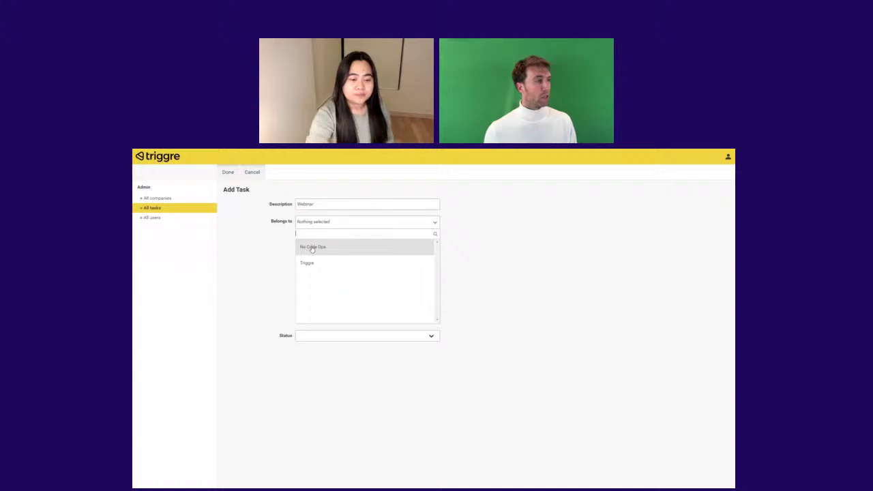
{"action": "left_click", "coordinate": [312, 248]}
{"action": "left_click", "coordinate": [316, 243]}
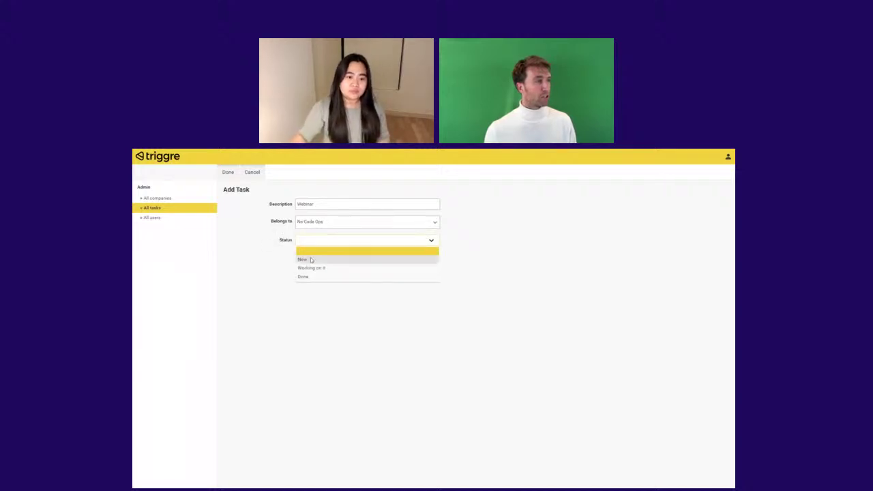
{"action": "left_click", "coordinate": [313, 249]}
{"action": "left_click", "coordinate": [228, 174]}
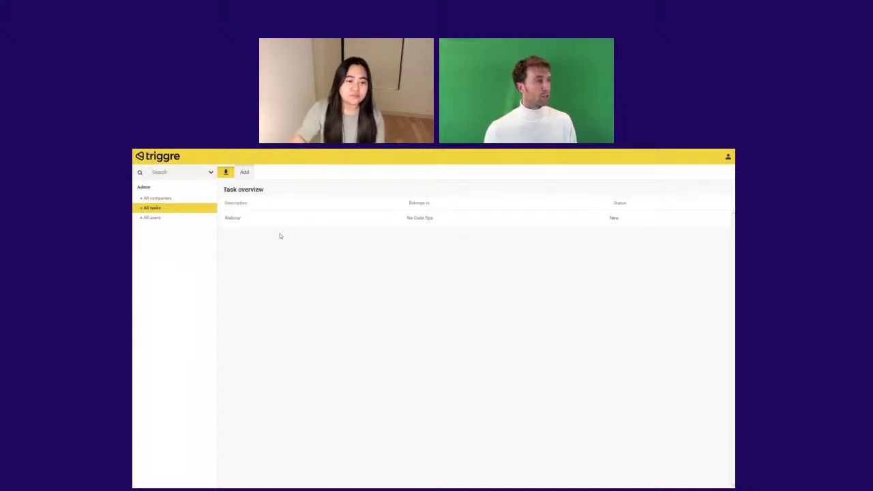
Add a task described as My secret task that belongs to Triggre, with status New.
{"action": "left_click", "coordinate": [244, 173]}
{"action": "left_click", "coordinate": [316, 206]}
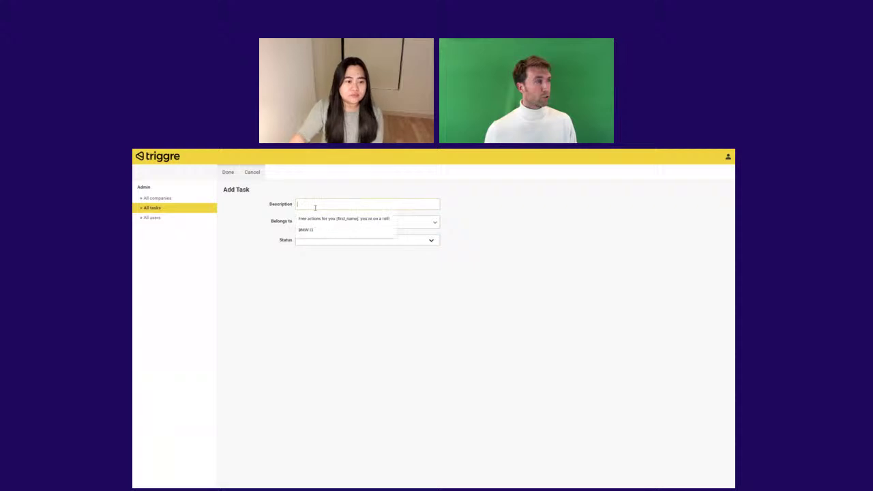
{"action": "type", "text": "My secret task"}
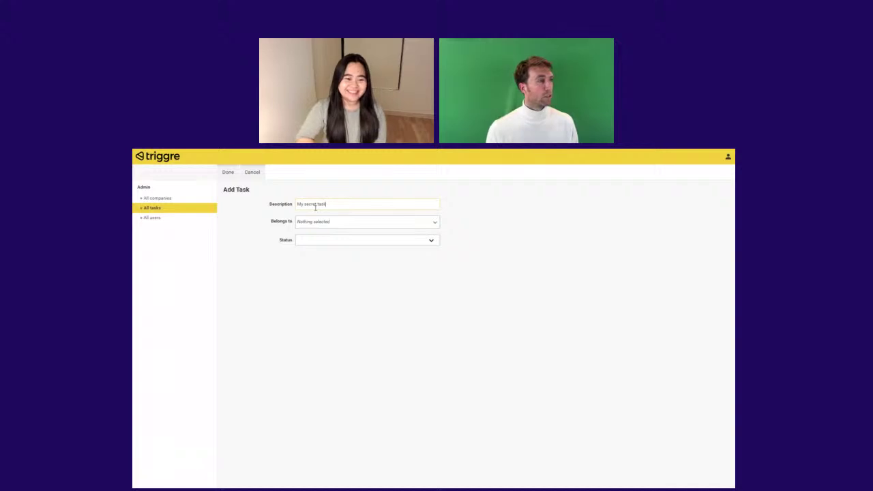
{"action": "left_click", "coordinate": [335, 224]}
{"action": "left_click", "coordinate": [320, 262]}
{"action": "left_click", "coordinate": [330, 240]}
{"action": "left_click", "coordinate": [325, 259]}
{"action": "left_click", "coordinate": [229, 174]}
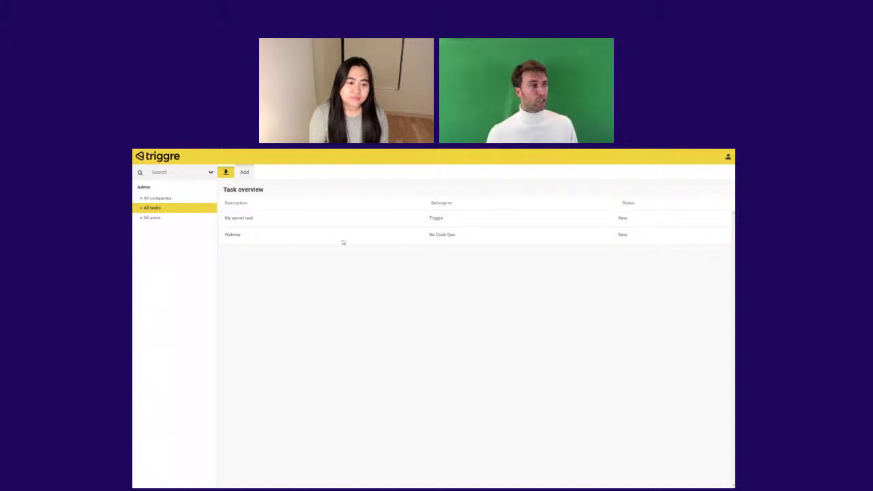
{"action": "left_click", "coordinate": [315, 219]}
{"action": "left_click", "coordinate": [309, 235]}
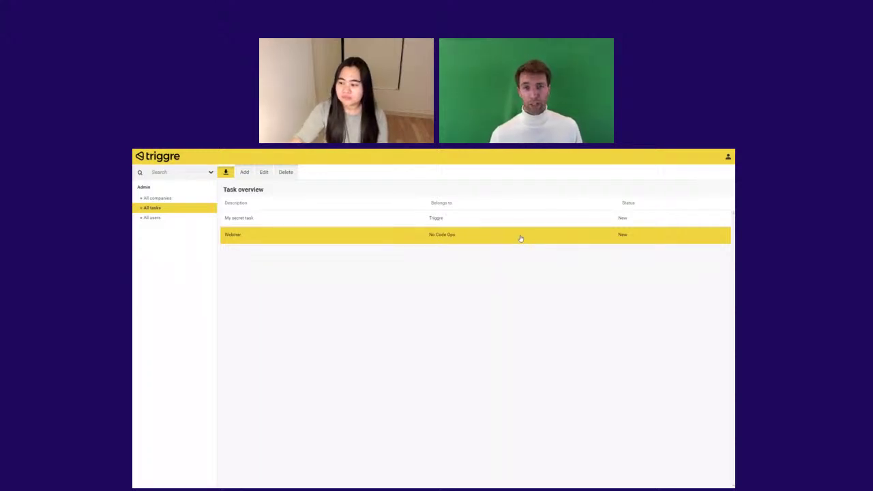
Switch to the Triggre designer and open the design's user flows.
{"action": "key", "text": "ctrl+Tab"}
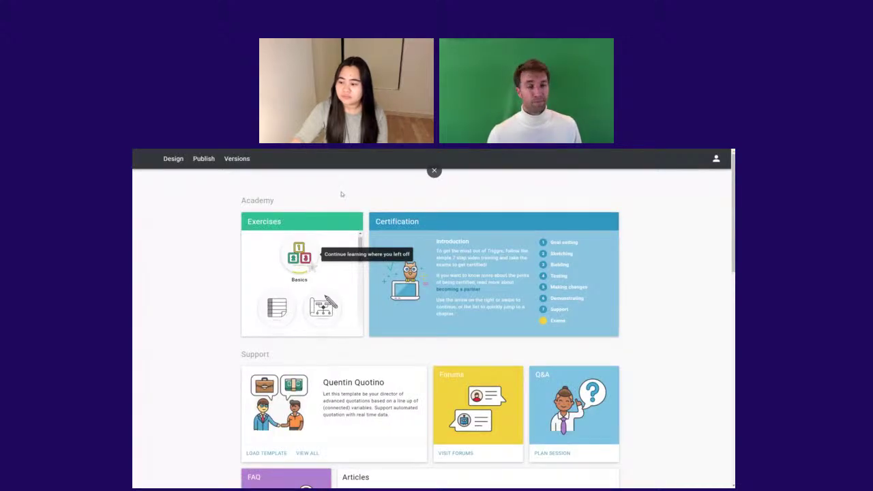
{"action": "left_click", "coordinate": [174, 161]}
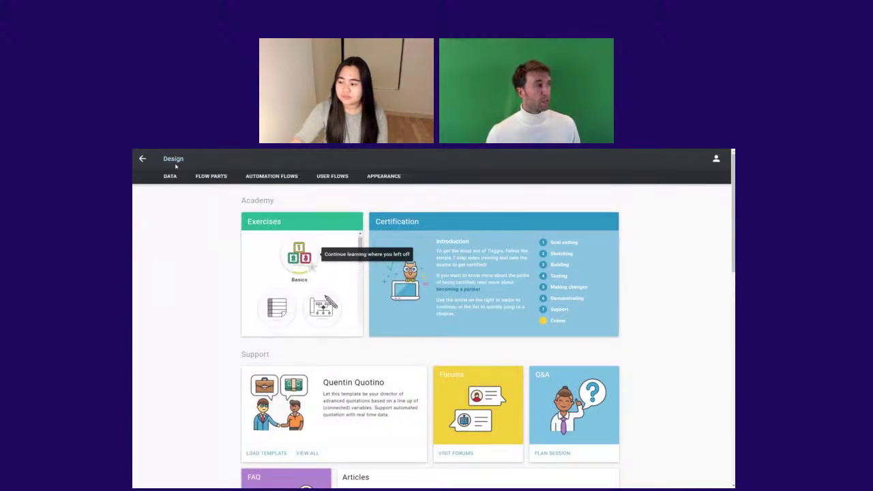
{"action": "left_click", "coordinate": [328, 178]}
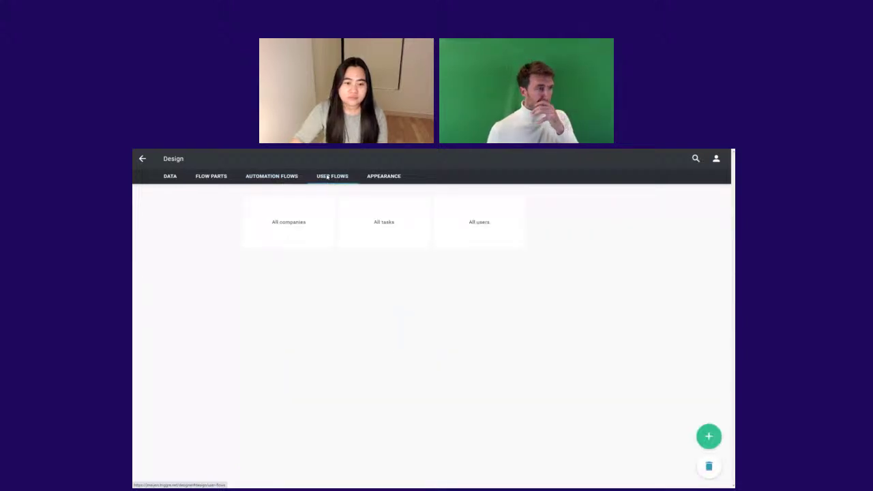
{"action": "left_click", "coordinate": [709, 437]}
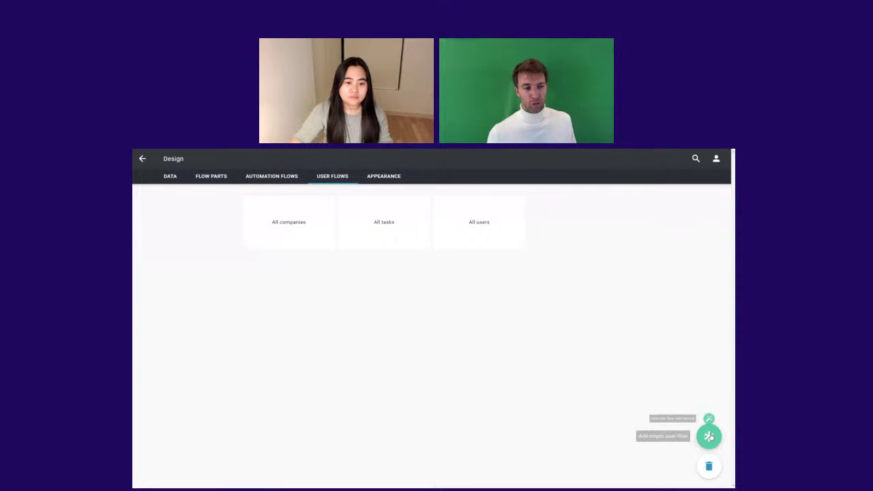
{"action": "left_click", "coordinate": [710, 418]}
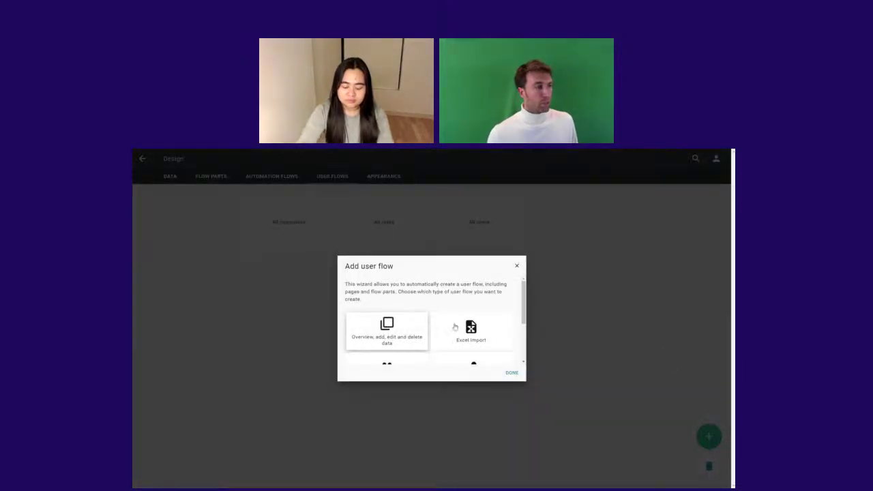
{"action": "scroll", "coordinate": [414, 343], "scroll_direction": "down", "scroll_amount": 2}
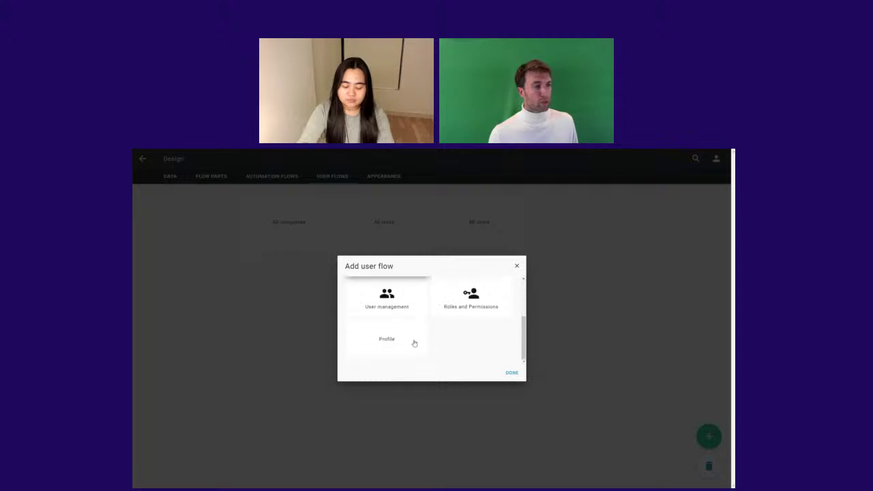
{"action": "left_click", "coordinate": [517, 265]}
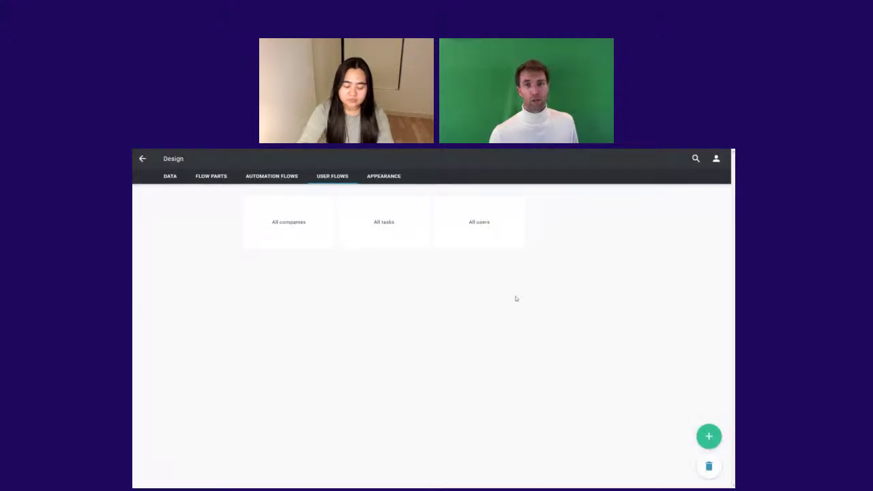
Create an empty user flow and add a page named My tasks as its first step.
{"action": "left_click", "coordinate": [709, 437]}
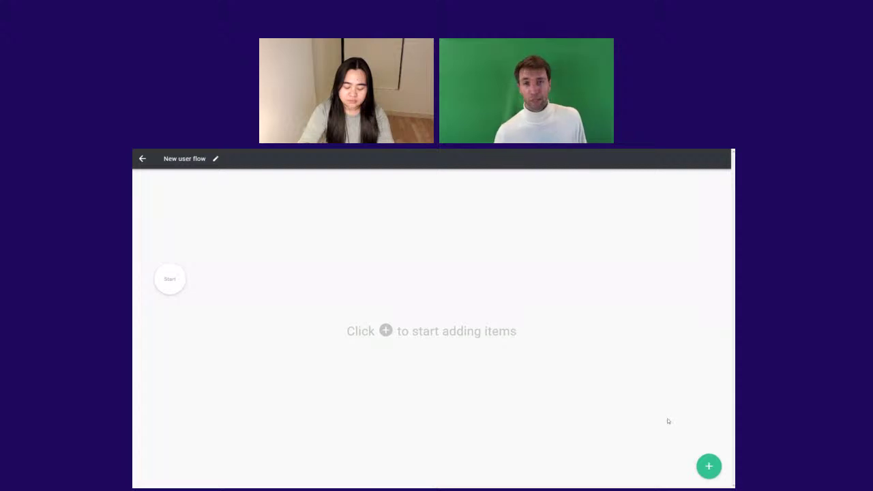
{"action": "left_click", "coordinate": [709, 466]}
{"action": "left_click", "coordinate": [175, 285]}
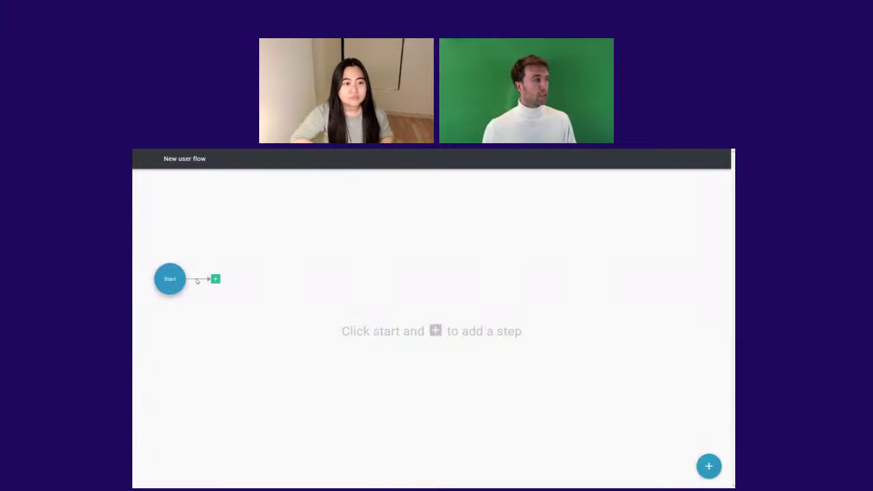
{"action": "left_click", "coordinate": [215, 279]}
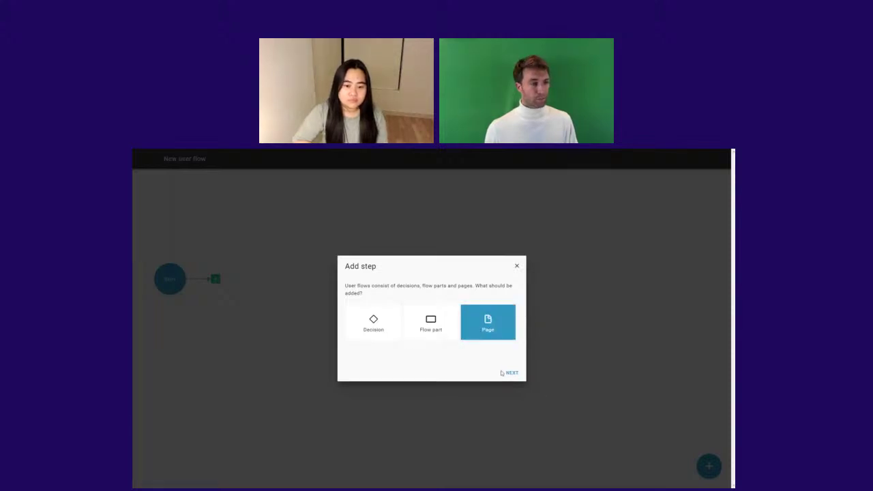
{"action": "left_click", "coordinate": [508, 373]}
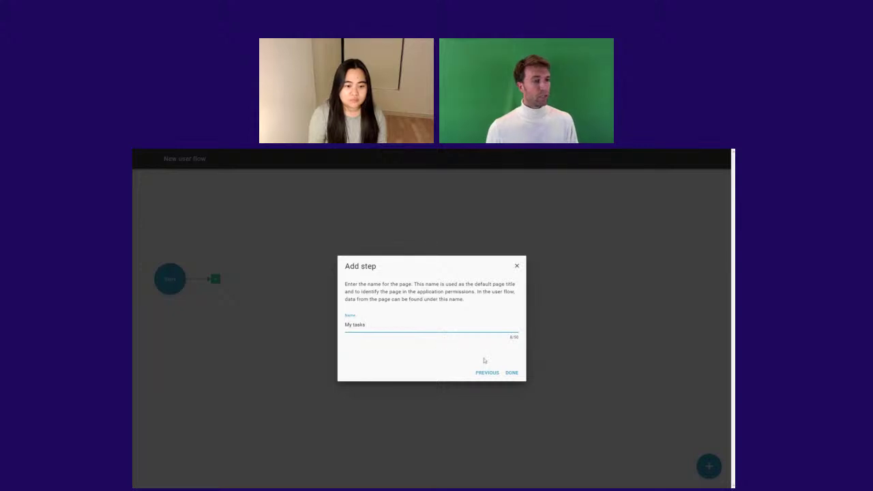
{"action": "left_click", "coordinate": [513, 372]}
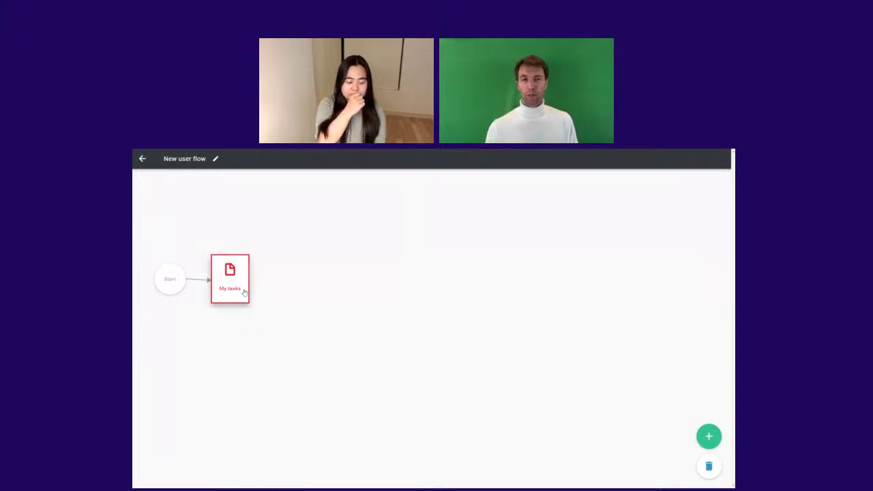
Try to publish the application to the Demo2 environment.
{"action": "left_click", "coordinate": [143, 161]}
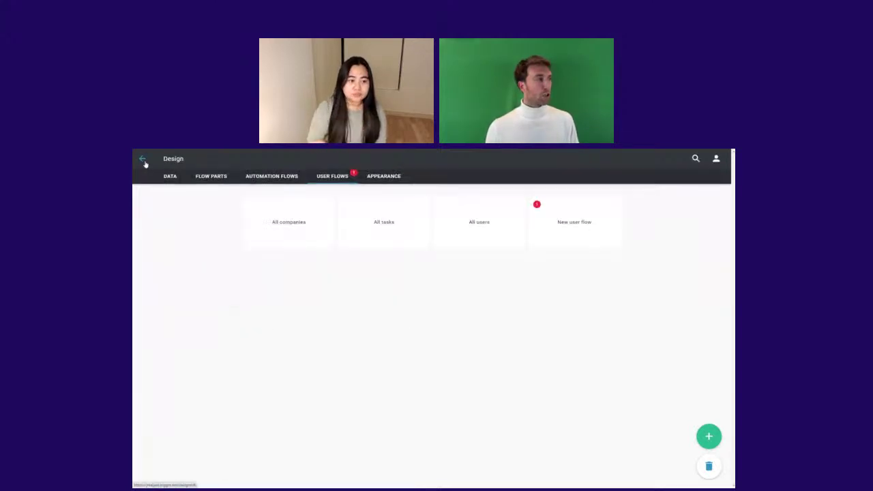
{"action": "left_click", "coordinate": [143, 159]}
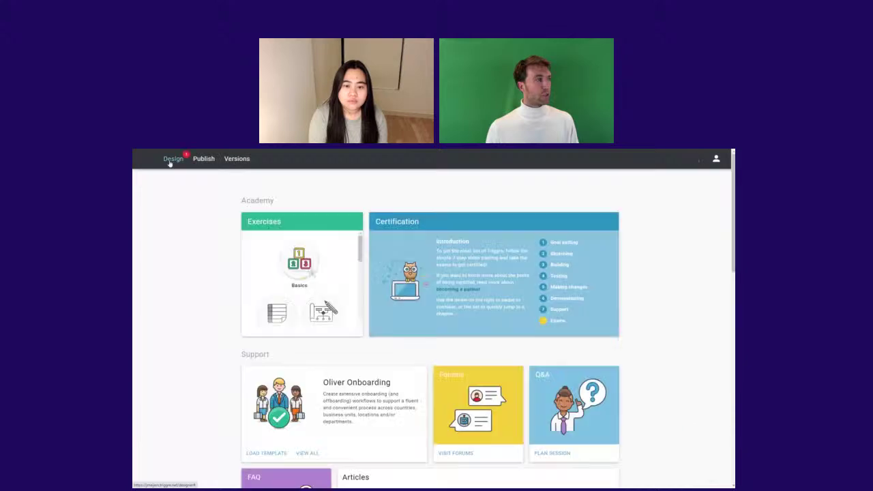
{"action": "left_click", "coordinate": [204, 159]}
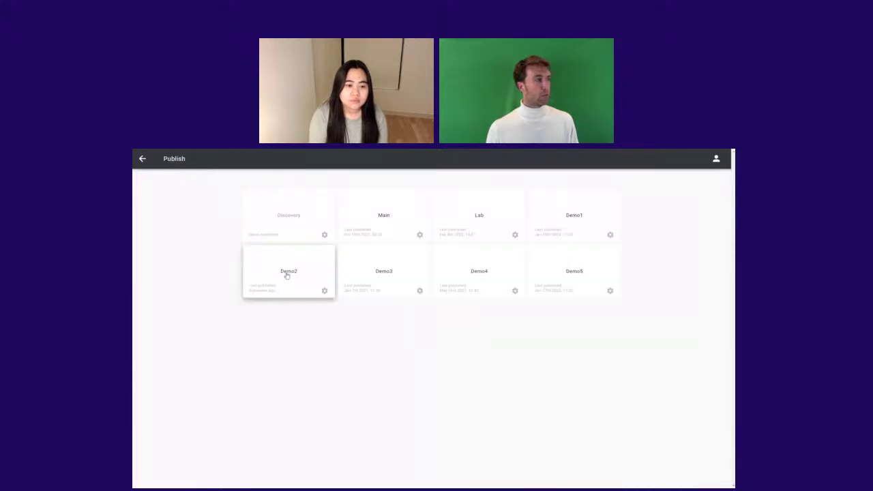
{"action": "left_click", "coordinate": [287, 276]}
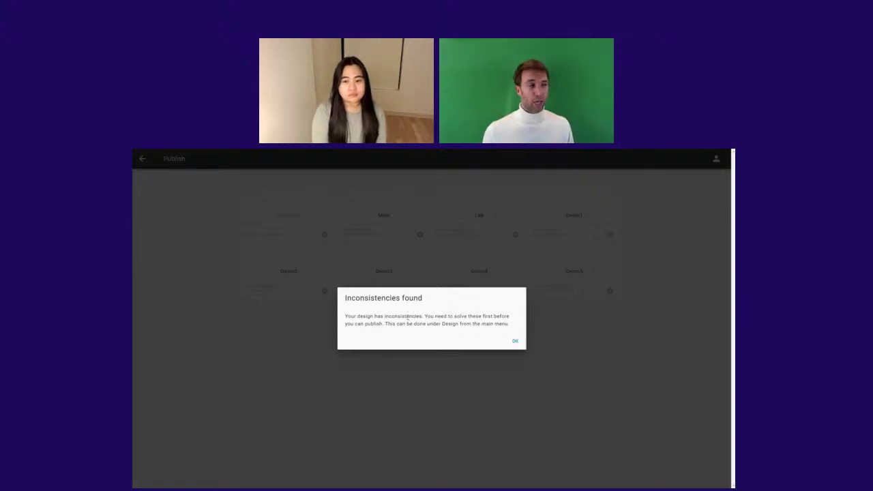
{"action": "left_click", "coordinate": [515, 343]}
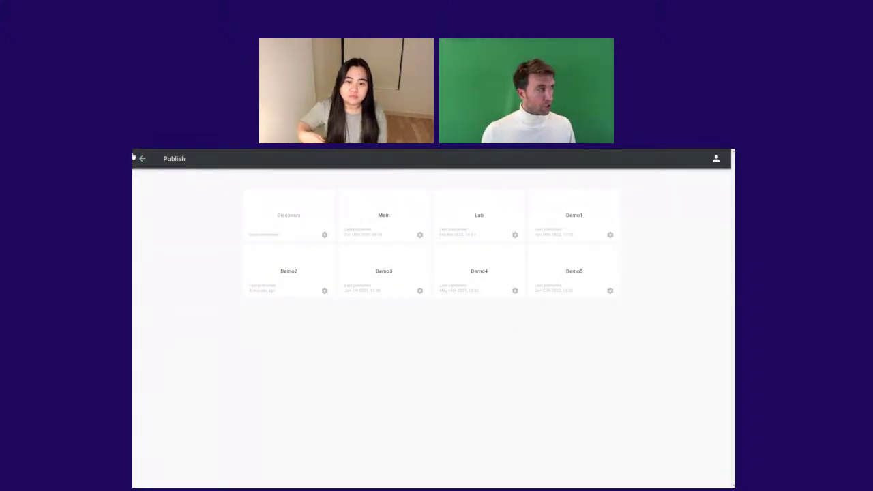
{"action": "left_click", "coordinate": [142, 158]}
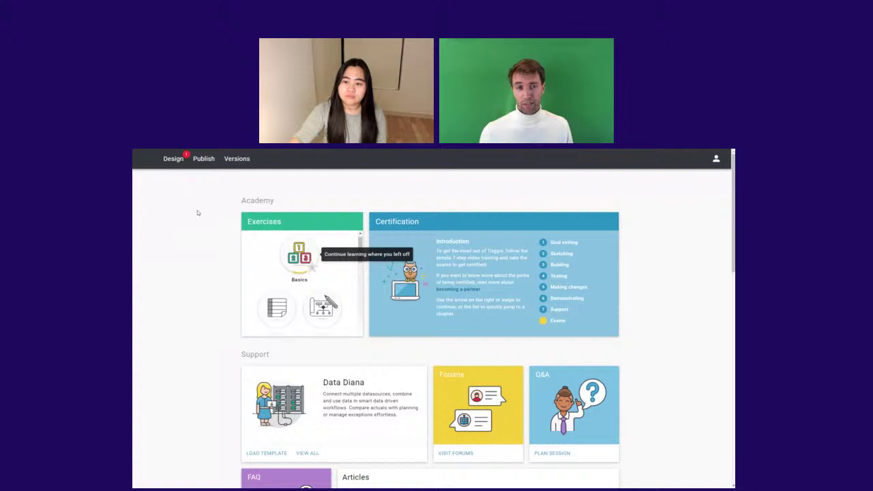
Reopen the new user flow in the design and open its My tasks page for editing.
{"action": "left_click", "coordinate": [175, 159]}
{"action": "left_click", "coordinate": [331, 176]}
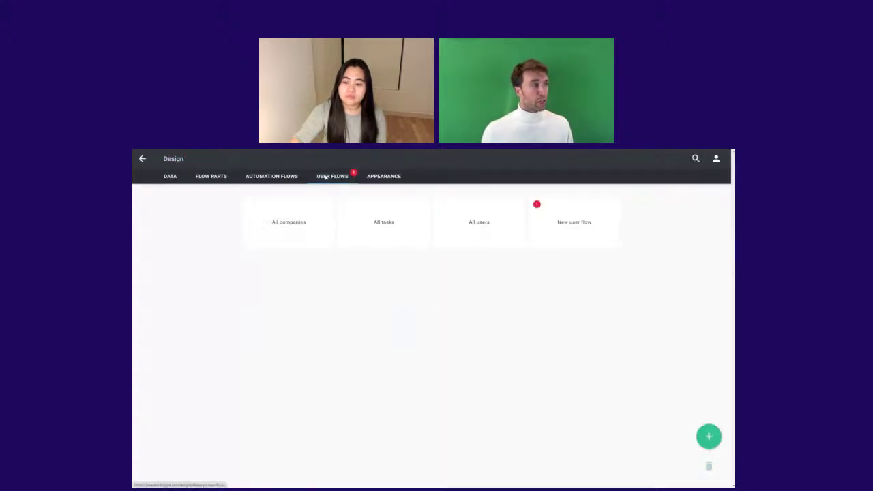
{"action": "left_click", "coordinate": [579, 230]}
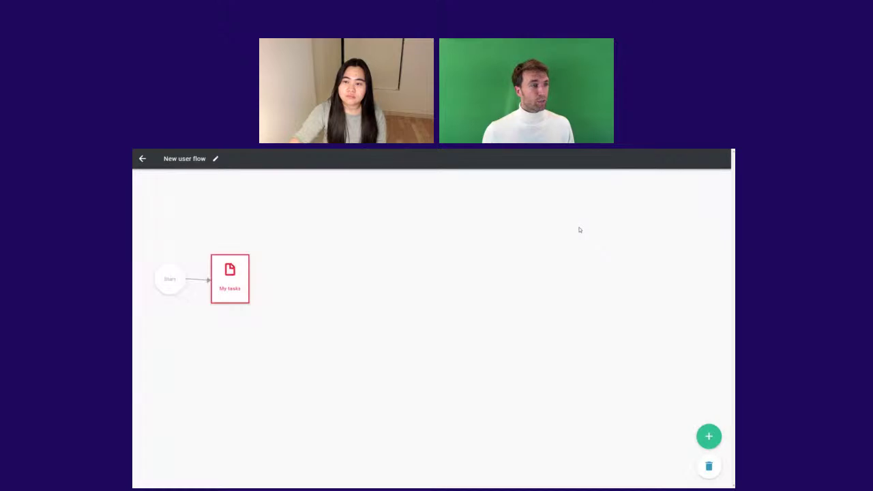
{"action": "left_click", "coordinate": [225, 276]}
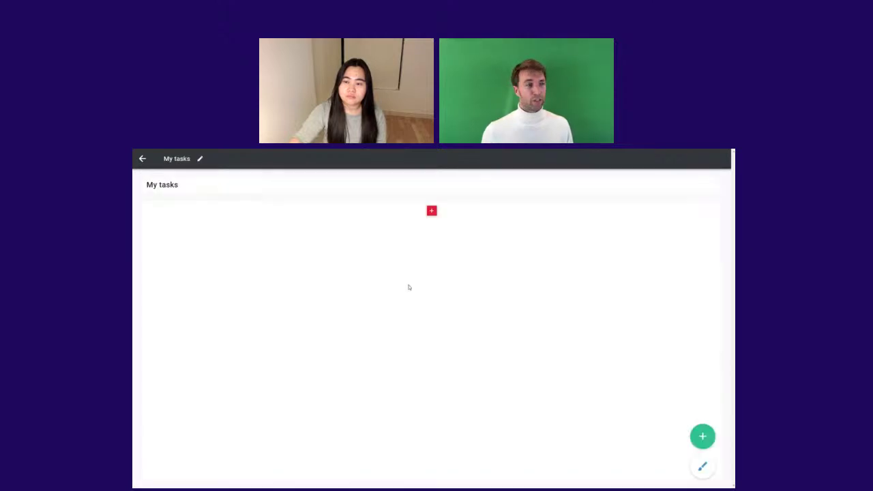
Start adding whole-block content to the My tasks page, choosing a table as the content type.
{"action": "left_click", "coordinate": [431, 211]}
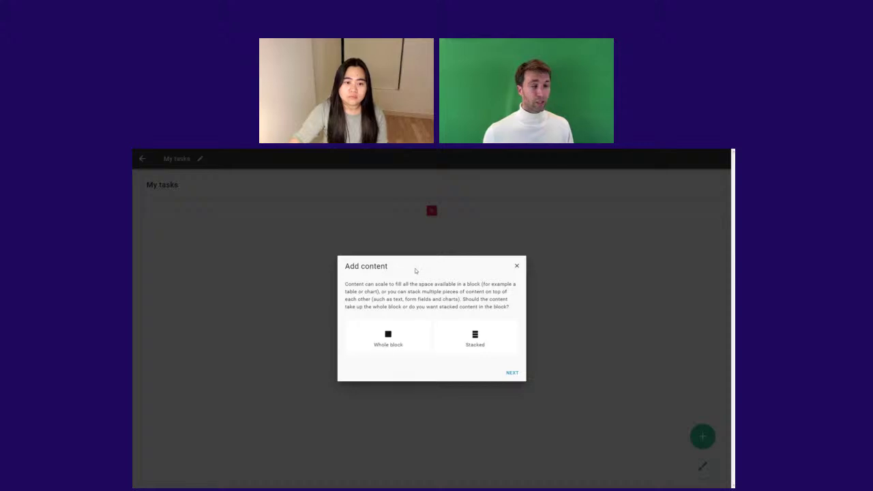
{"action": "left_click", "coordinate": [397, 335]}
{"action": "left_click", "coordinate": [510, 372]}
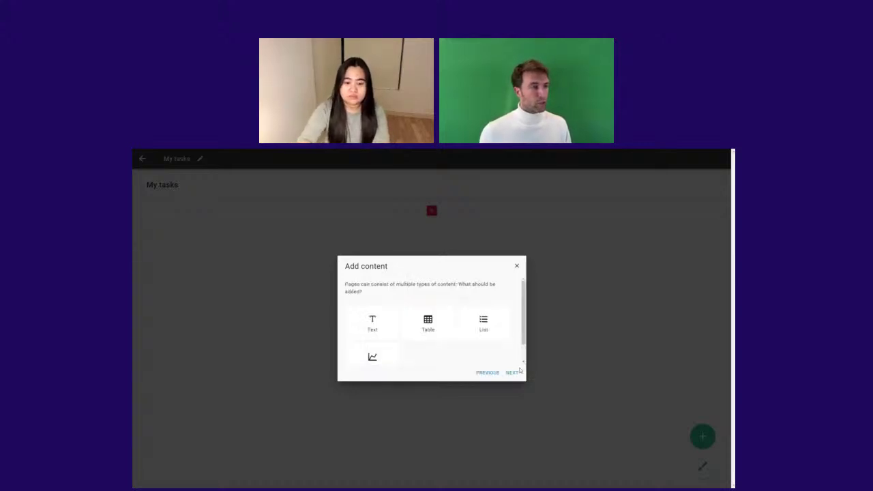
{"action": "scroll", "coordinate": [455, 357], "scroll_direction": "down", "scroll_amount": 1}
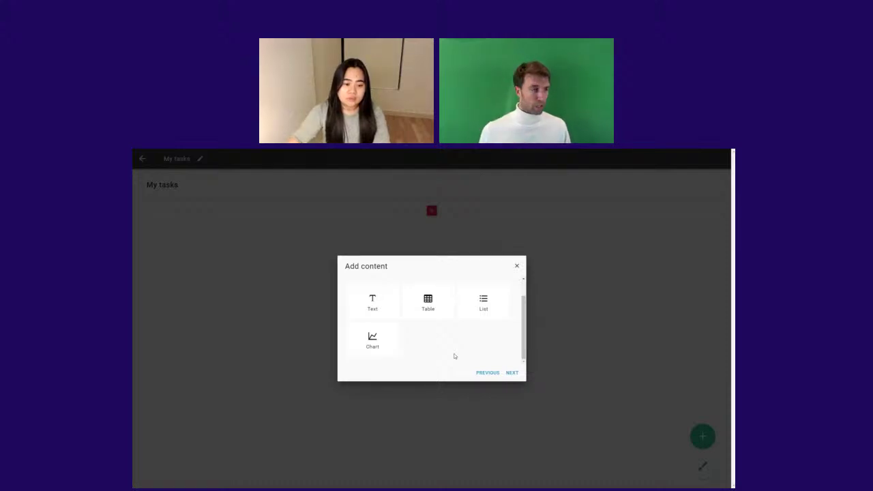
{"action": "left_click", "coordinate": [424, 313]}
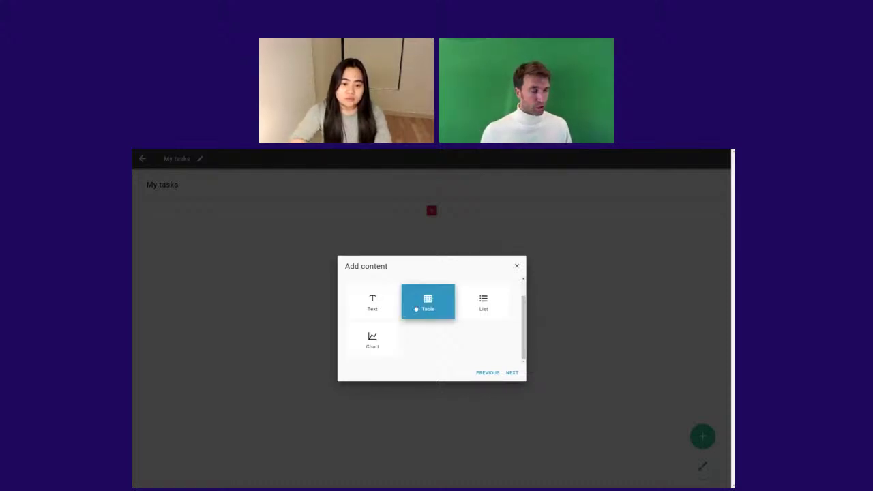
{"action": "left_click", "coordinate": [512, 373]}
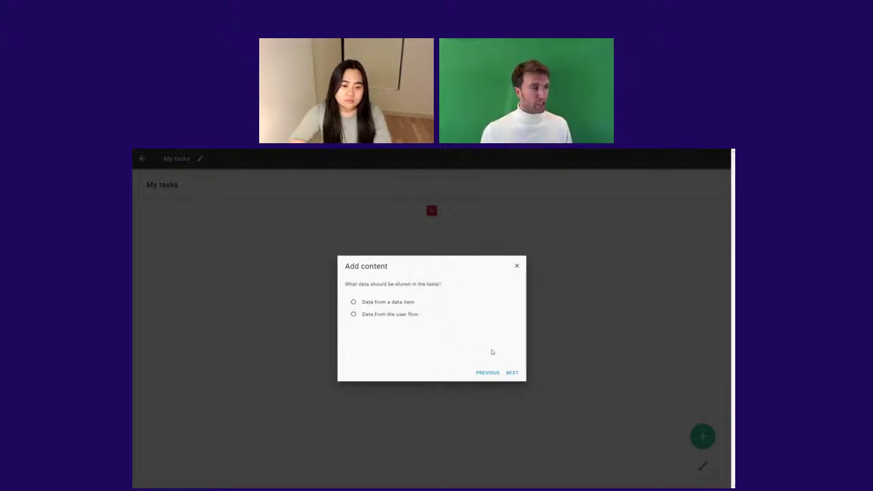
Base the table on data from the user flow, using the Tasks of the current user's Employer.
{"action": "left_click", "coordinate": [373, 303]}
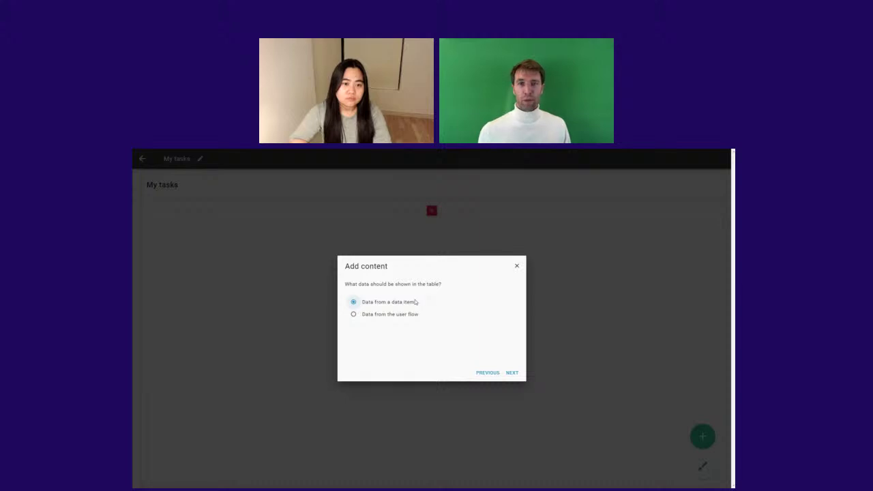
{"action": "left_click", "coordinate": [385, 317]}
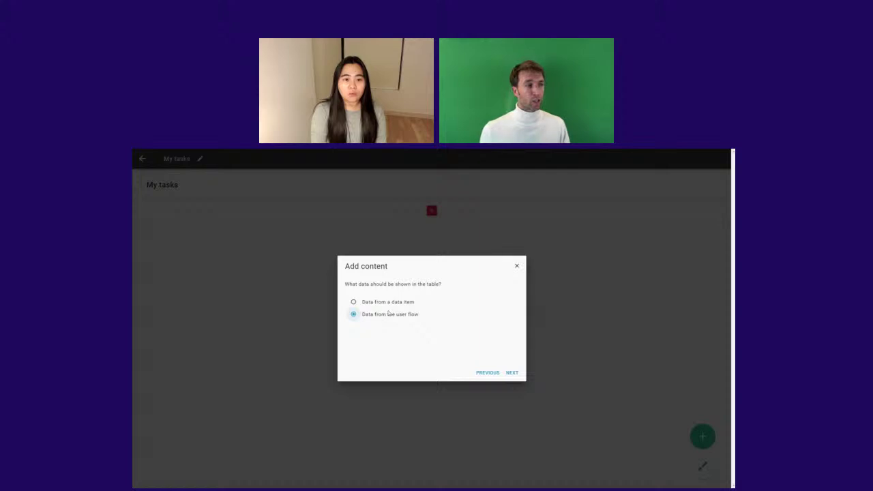
{"action": "left_click", "coordinate": [511, 372]}
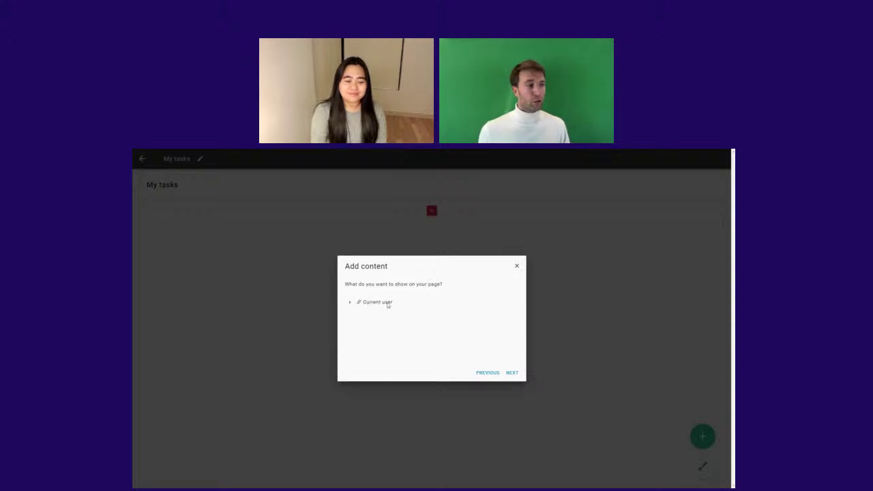
{"action": "left_click", "coordinate": [350, 304]}
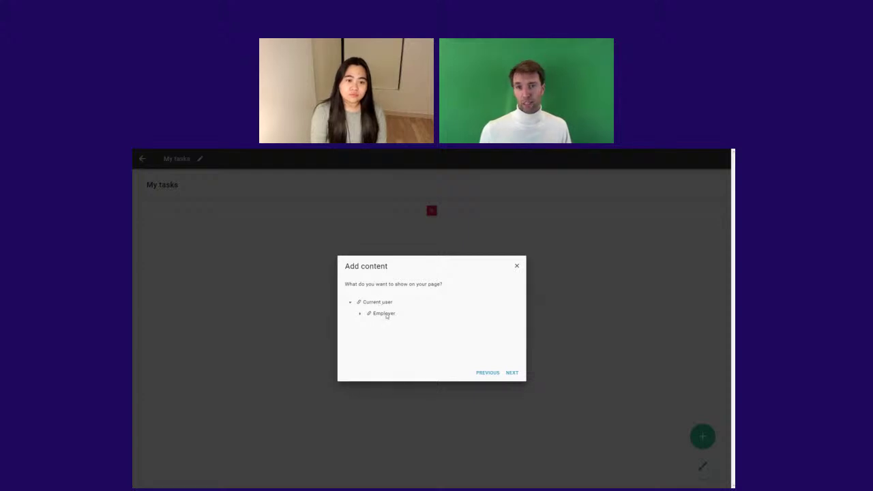
{"action": "left_click", "coordinate": [360, 314]}
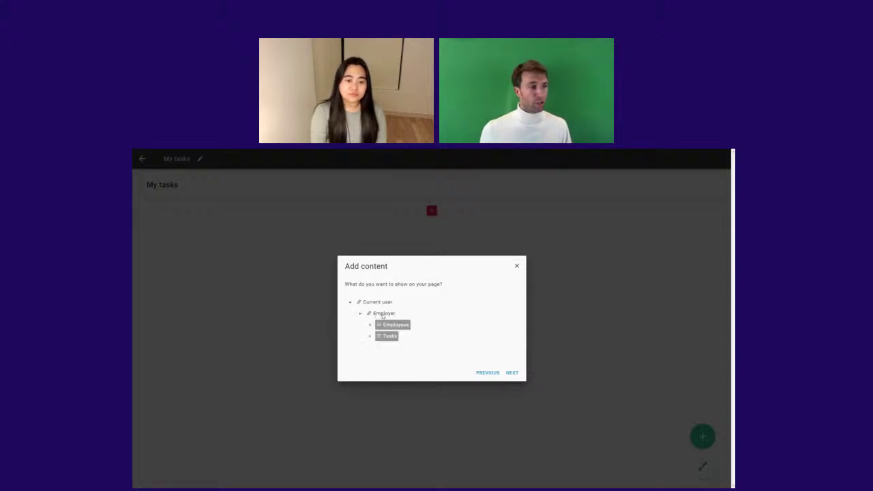
{"action": "left_click", "coordinate": [386, 336]}
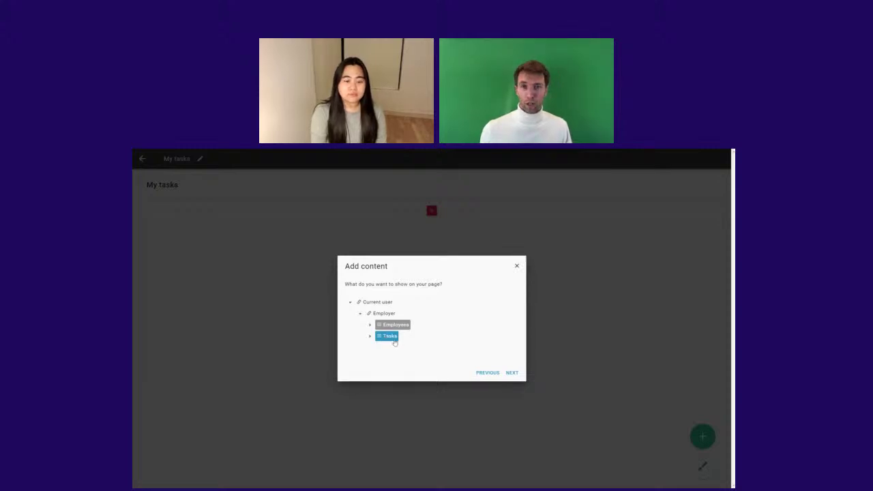
{"action": "left_click", "coordinate": [510, 374]}
Use the Description and Status properties of Tasks as the table's columns, without any Belongs to properties.
{"action": "left_click", "coordinate": [350, 302]}
{"action": "left_click", "coordinate": [371, 325]}
{"action": "left_click", "coordinate": [370, 336]}
{"action": "left_click", "coordinate": [371, 315]}
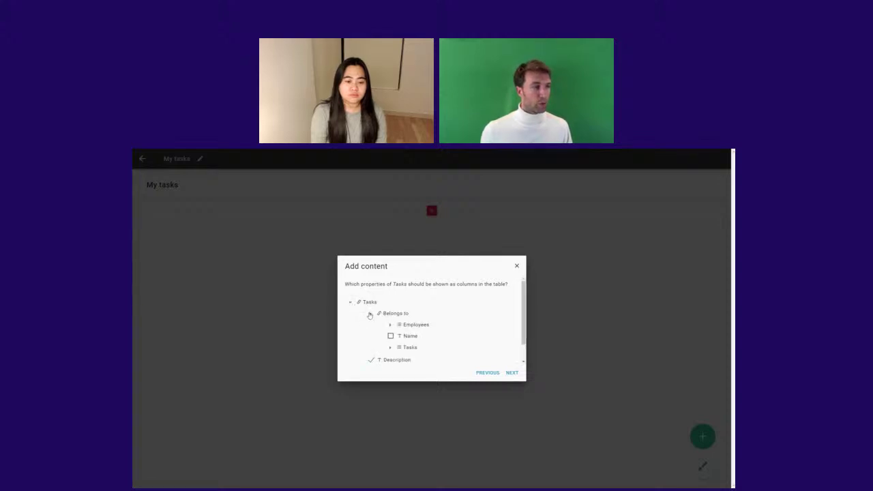
{"action": "left_click", "coordinate": [371, 314]}
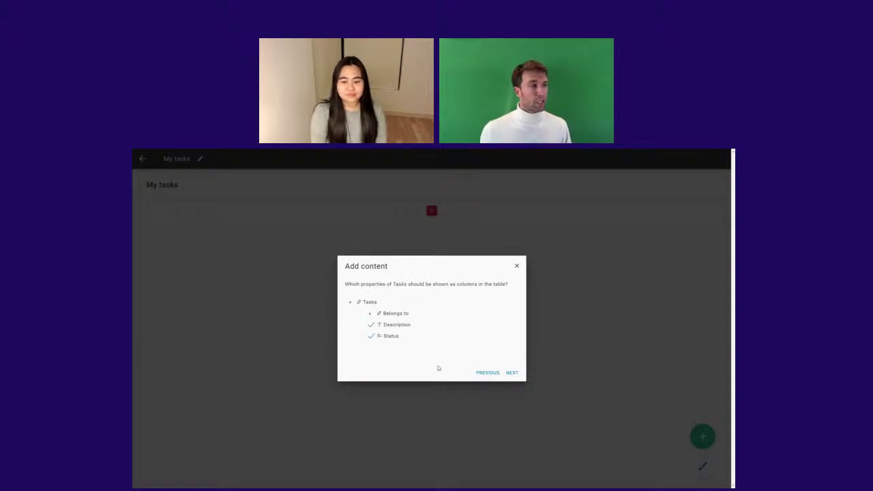
{"action": "left_click", "coordinate": [512, 373]}
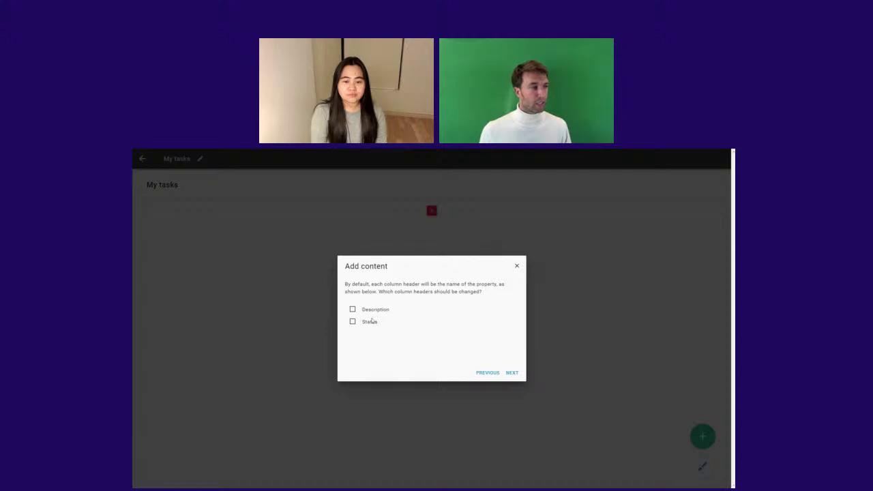
Finish adding the tasks table with the default column headers and no default sorting.
{"action": "left_click", "coordinate": [513, 373]}
{"action": "left_click", "coordinate": [512, 372]}
{"action": "left_click", "coordinate": [513, 373]}
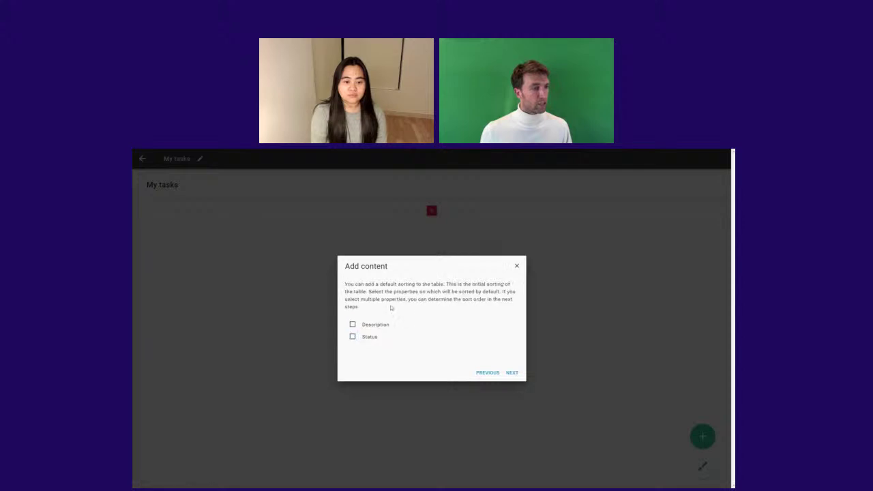
{"action": "left_click", "coordinate": [513, 373]}
{"action": "left_click", "coordinate": [377, 315]}
{"action": "left_click", "coordinate": [512, 373]}
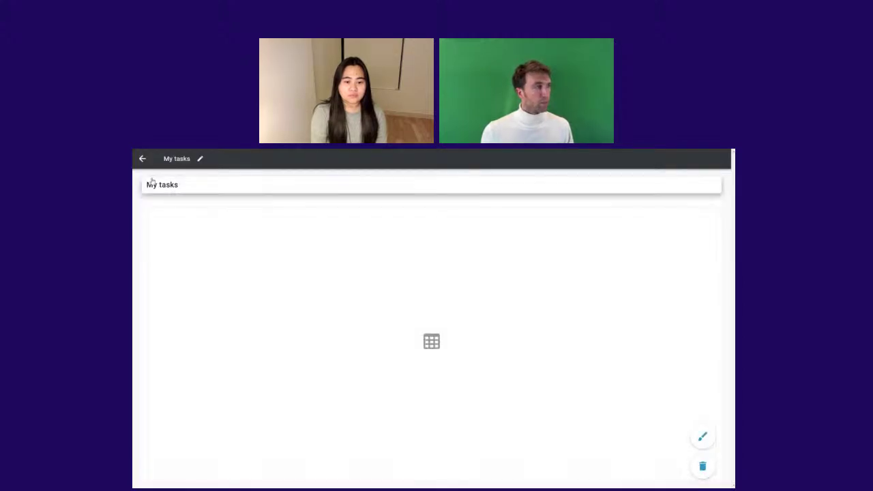
Return to the new user flow and rename it as My company tasks.
{"action": "left_click", "coordinate": [143, 159]}
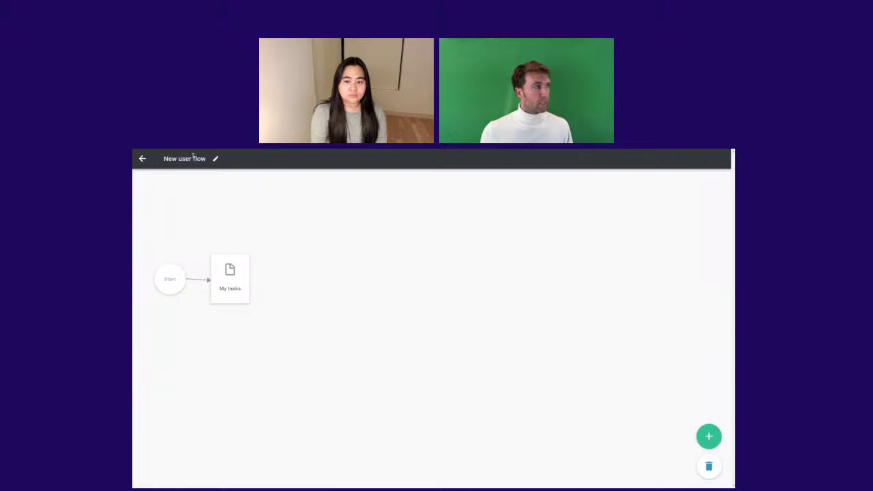
{"action": "left_click", "coordinate": [214, 159]}
{"action": "left_click_drag", "start_coordinate": [417, 317], "coordinate": [351, 330]}
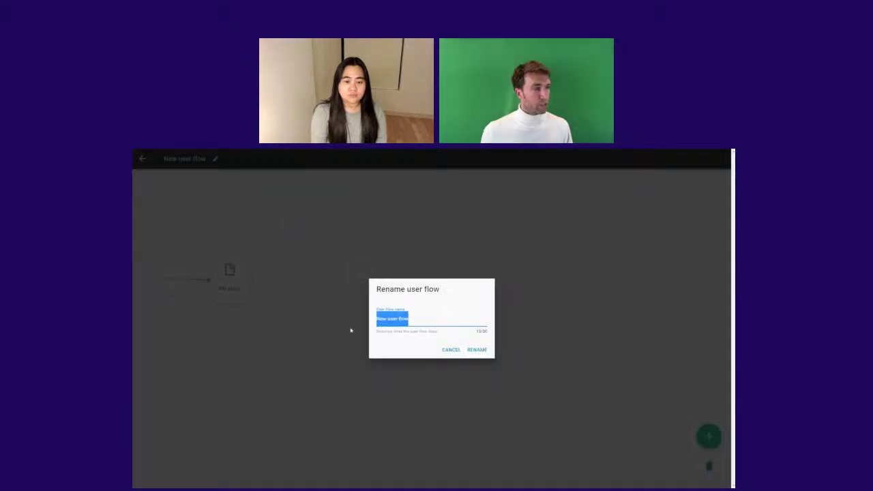
{"action": "type", "text": "My company"}
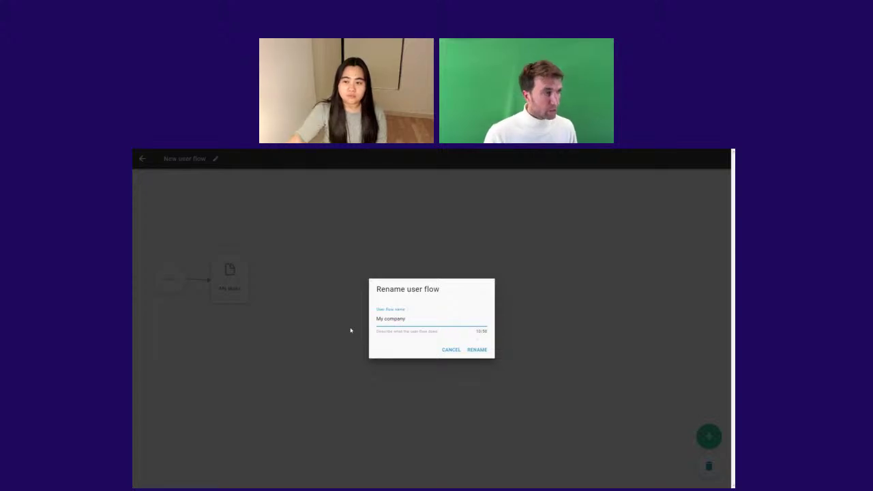
{"action": "type", "text": " tasks"}
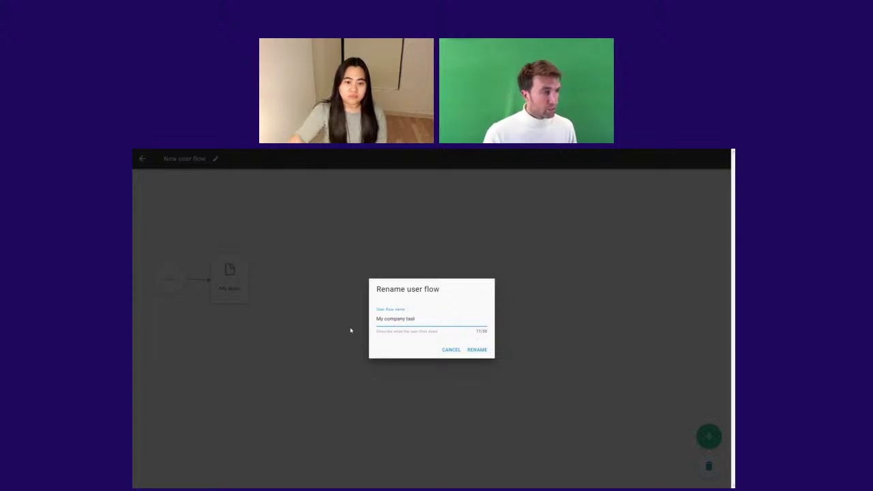
{"action": "key", "text": "Return"}
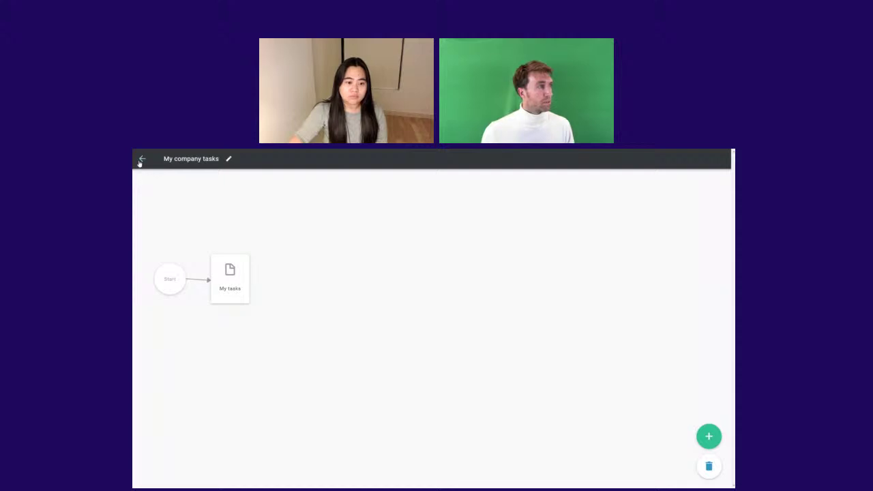
Add a category named Company beneath Admin in the Webinar section of the application's appearance.
{"action": "left_click", "coordinate": [141, 159]}
{"action": "left_click", "coordinate": [396, 179]}
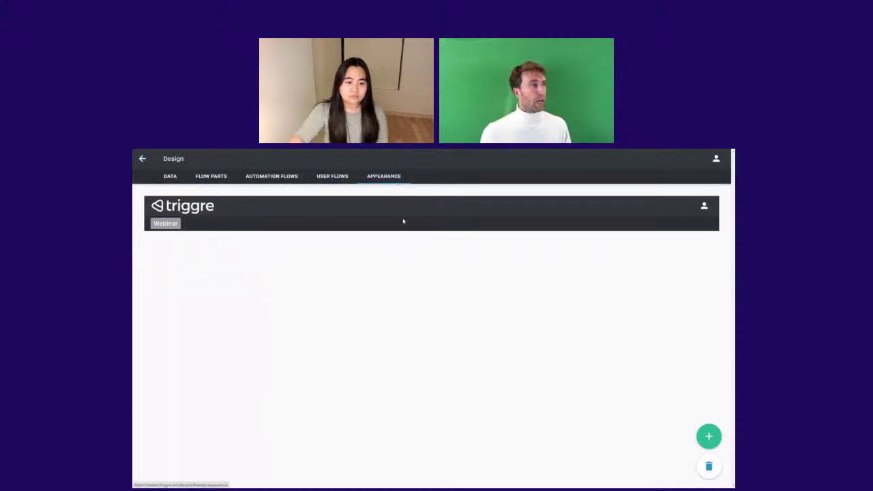
{"action": "left_click", "coordinate": [170, 225]}
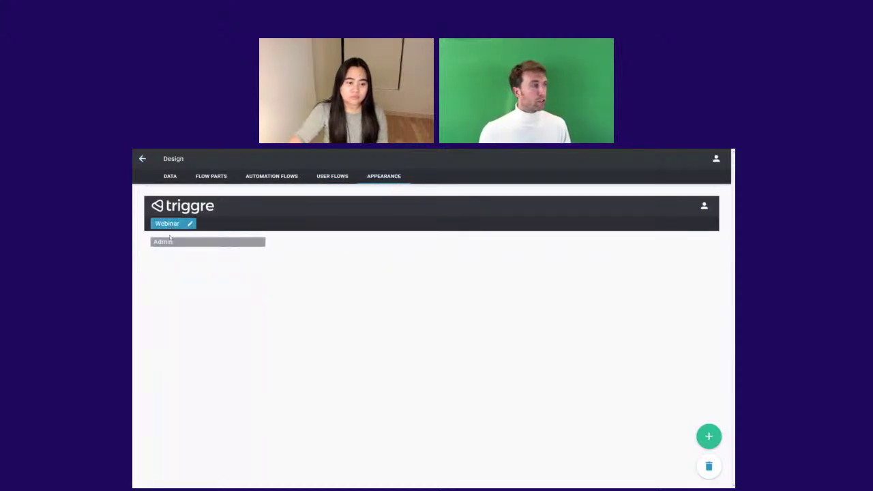
{"action": "left_click", "coordinate": [165, 245]}
{"action": "left_click", "coordinate": [166, 245]}
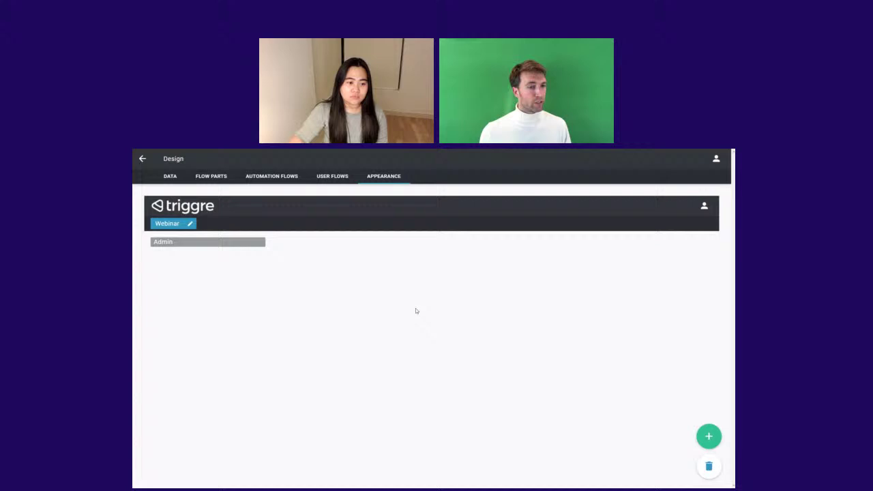
{"action": "left_click", "coordinate": [700, 436]}
{"action": "left_click", "coordinate": [155, 256]}
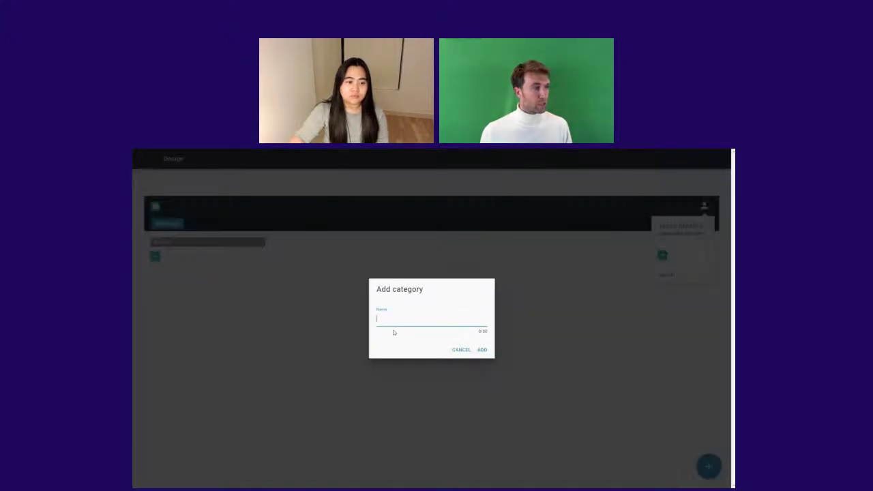
{"action": "type", "text": "Company"}
{"action": "key", "text": "Return"}
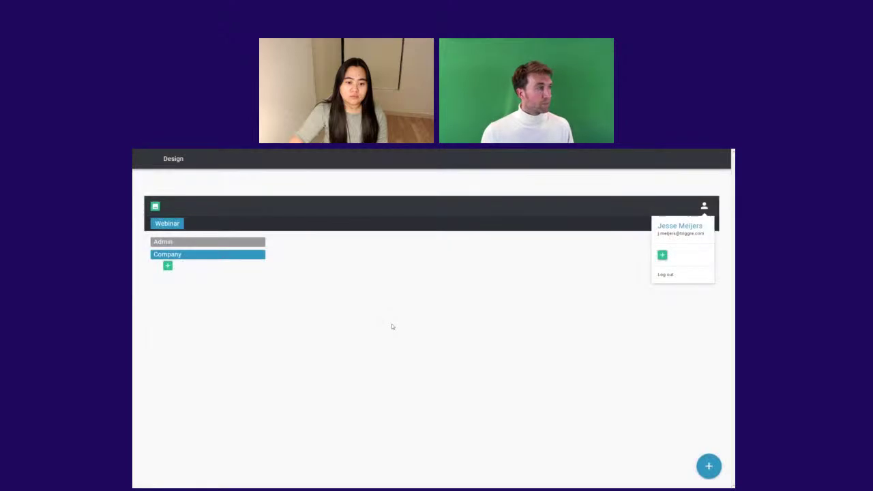
Add the My company tasks user flow to the Company category.
{"action": "left_click", "coordinate": [168, 264]}
{"action": "left_click", "coordinate": [355, 289]}
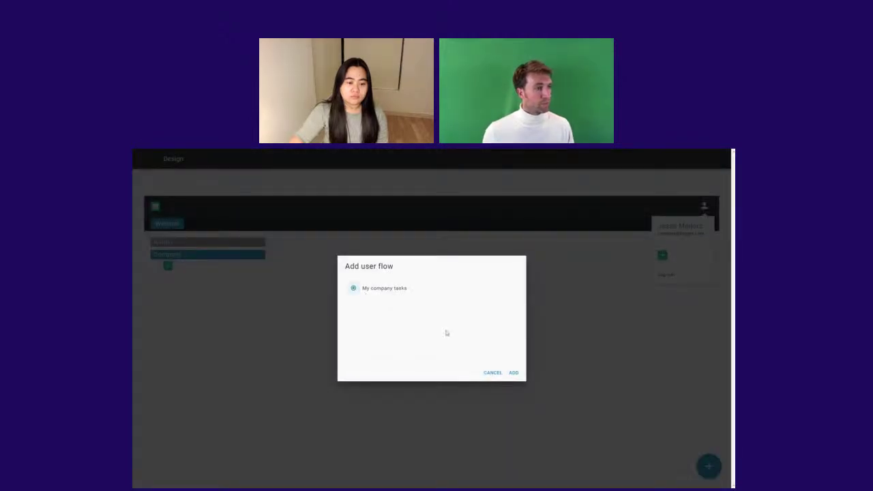
{"action": "left_click", "coordinate": [513, 372]}
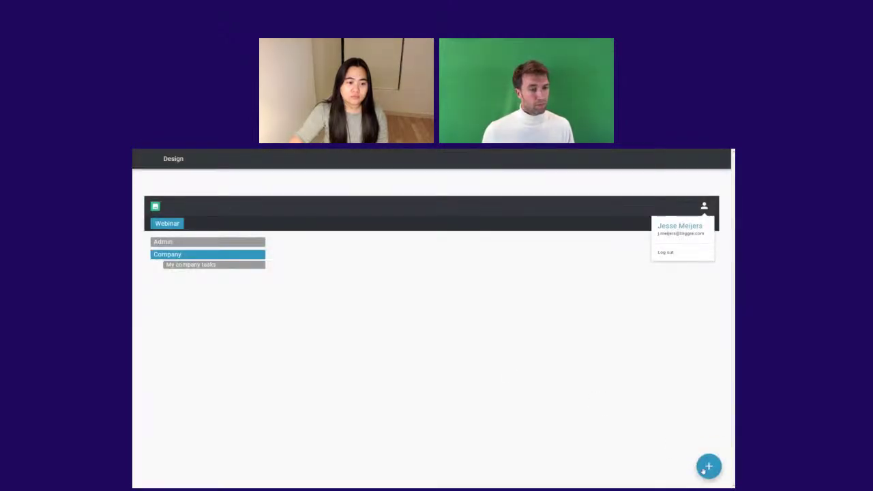
Publish the design to Demo2 and open My company tasks in the published application.
{"action": "left_click", "coordinate": [142, 159]}
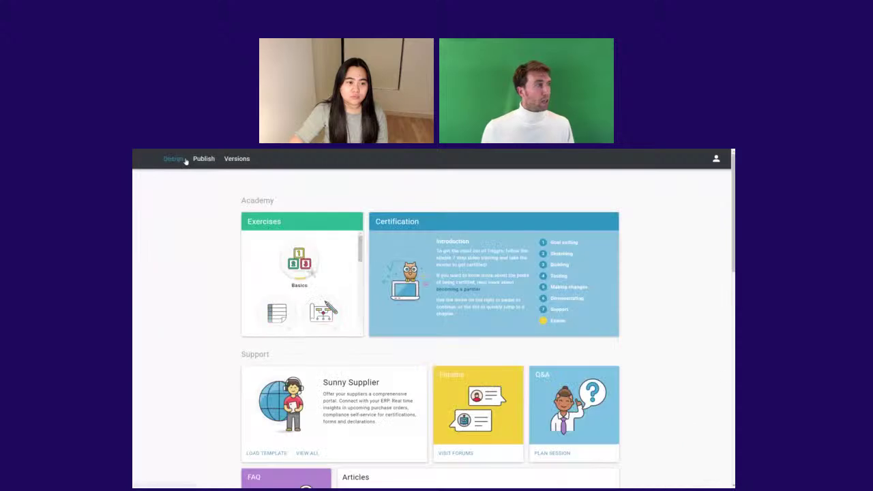
{"action": "left_click", "coordinate": [201, 159]}
{"action": "left_click", "coordinate": [271, 255]}
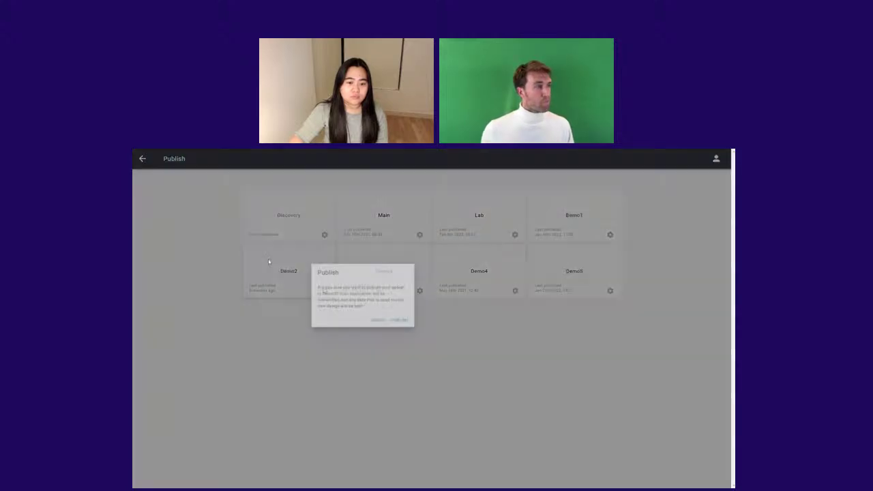
{"action": "left_click", "coordinate": [477, 349]}
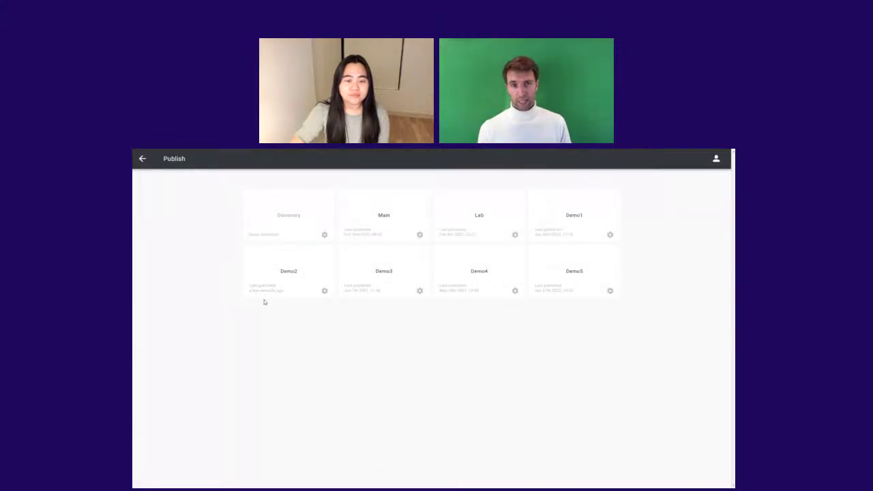
{"action": "left_click", "coordinate": [143, 159]}
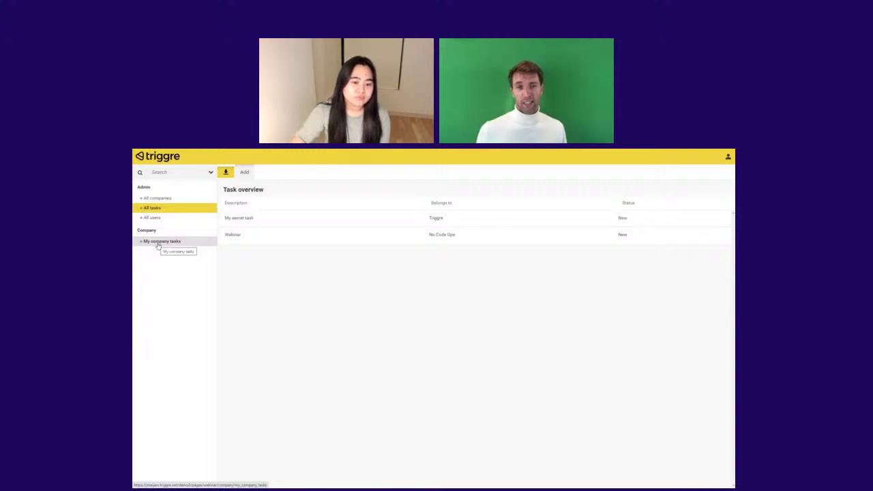
{"action": "left_click", "coordinate": [157, 243]}
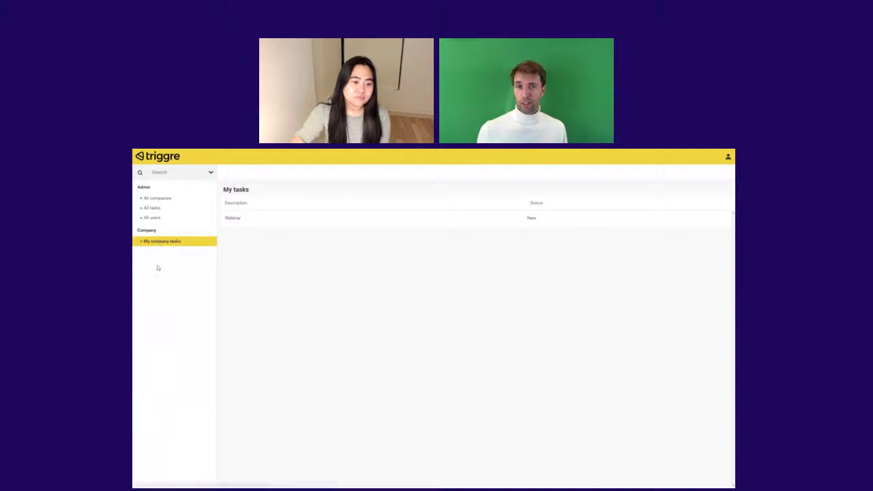
Change the current user's employer to Triggre and reopen My company tasks to check the list.
{"action": "left_click", "coordinate": [152, 217]}
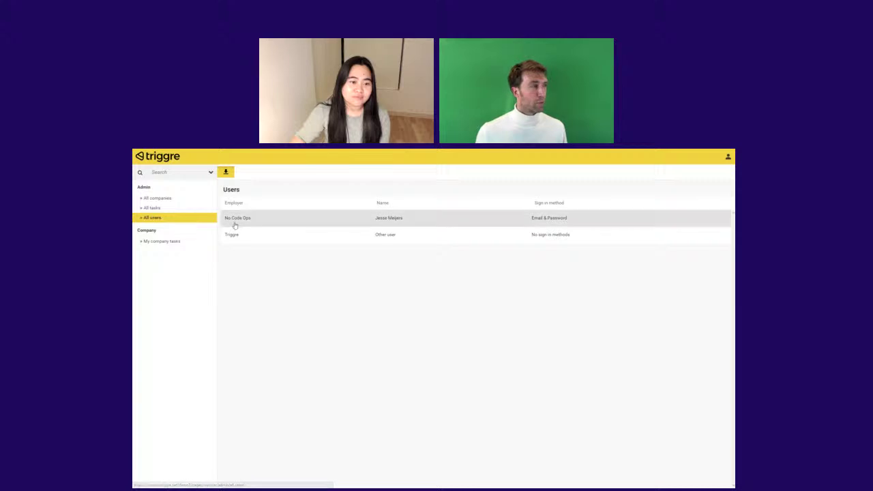
{"action": "left_click", "coordinate": [235, 223]}
{"action": "left_click", "coordinate": [246, 173]}
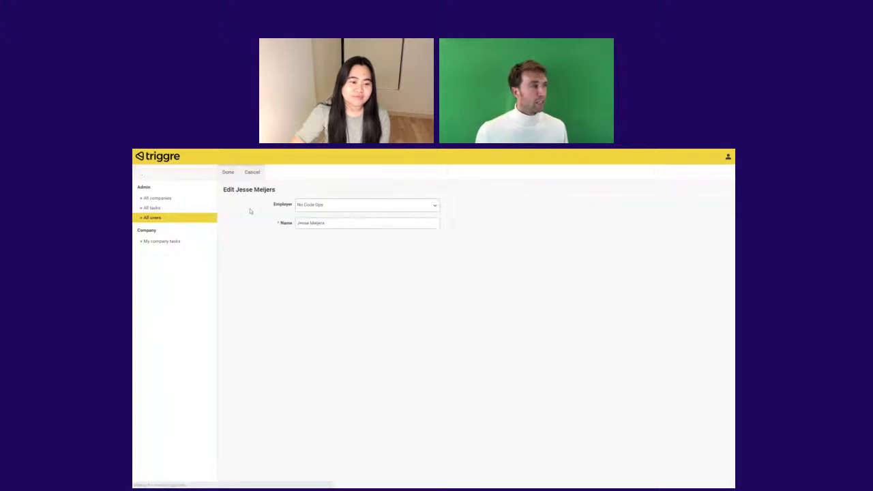
{"action": "left_click", "coordinate": [312, 206]}
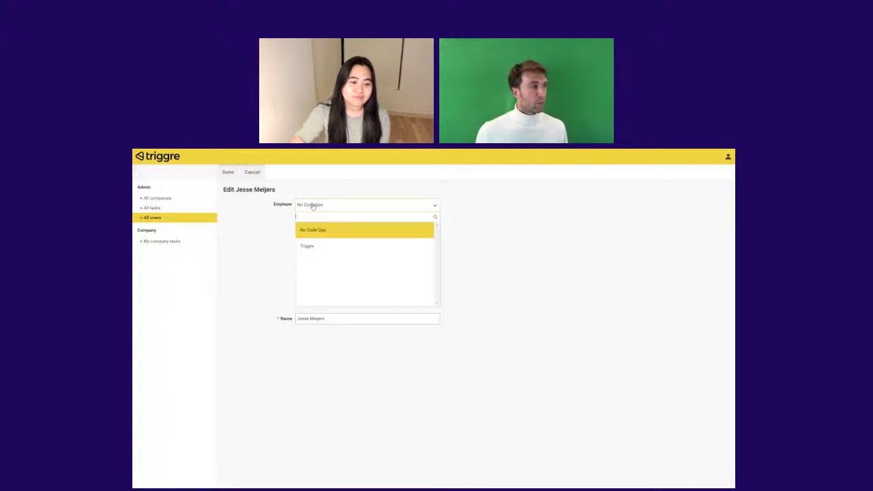
{"action": "left_click", "coordinate": [307, 253]}
{"action": "left_click", "coordinate": [228, 172]}
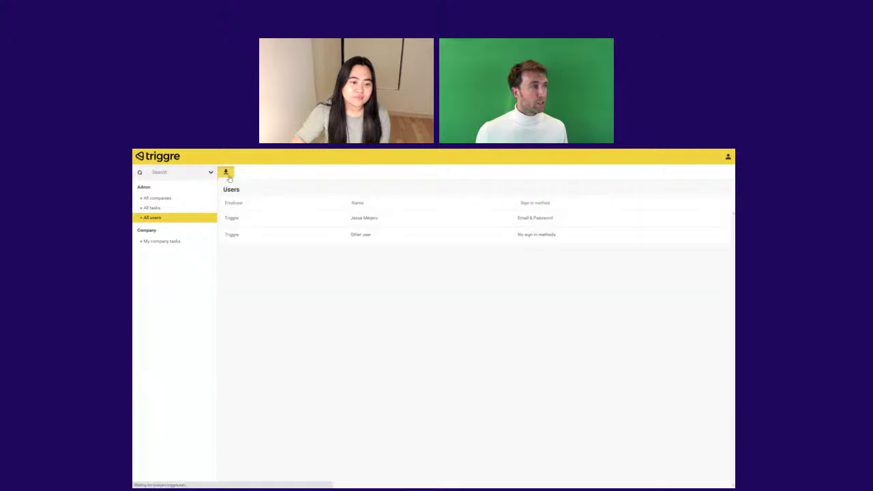
{"action": "left_click", "coordinate": [171, 242]}
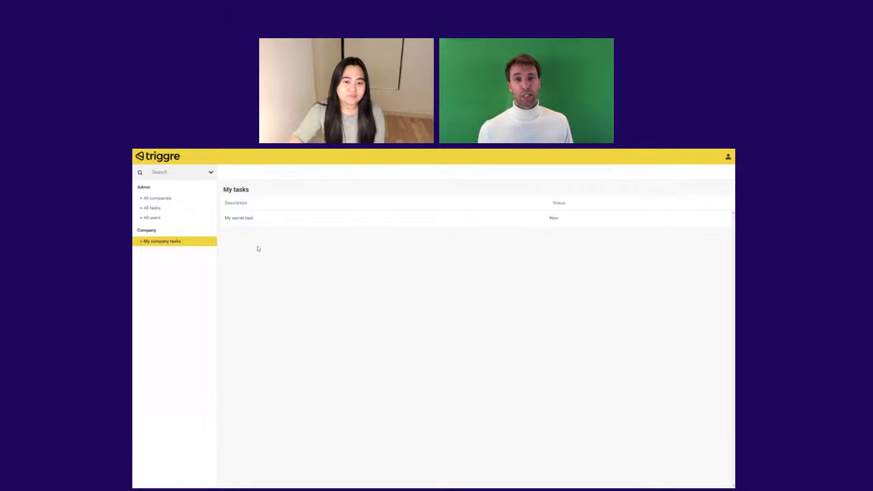
Switch to the Triggre subscription portal and examine the upgrade or downgrade form for the active Starter subscription under My subscriptions.
{"action": "key", "text": "ctrl+Tab"}
{"action": "key", "text": "ctrl+Tab"}
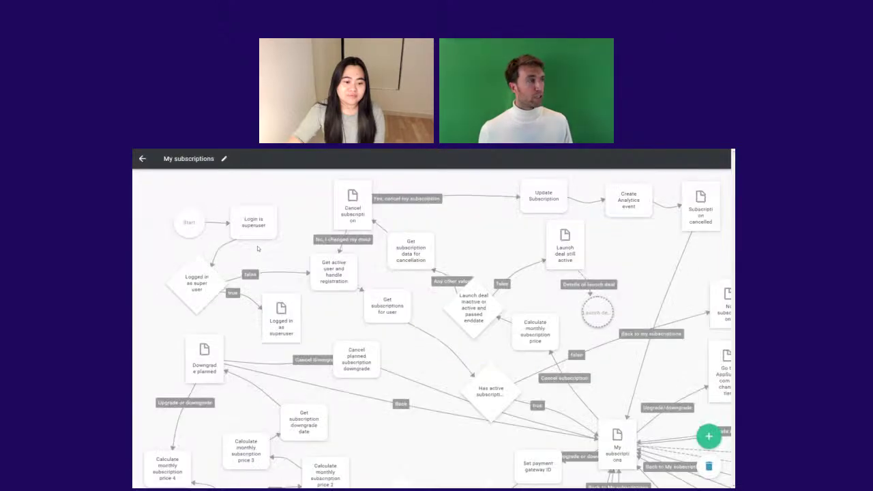
{"action": "key", "text": "ctrl+Tab"}
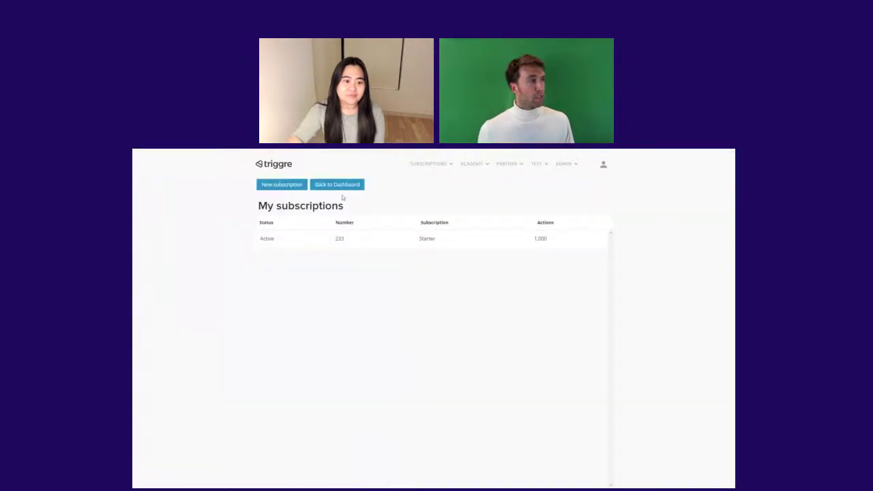
{"action": "left_click", "coordinate": [274, 166]}
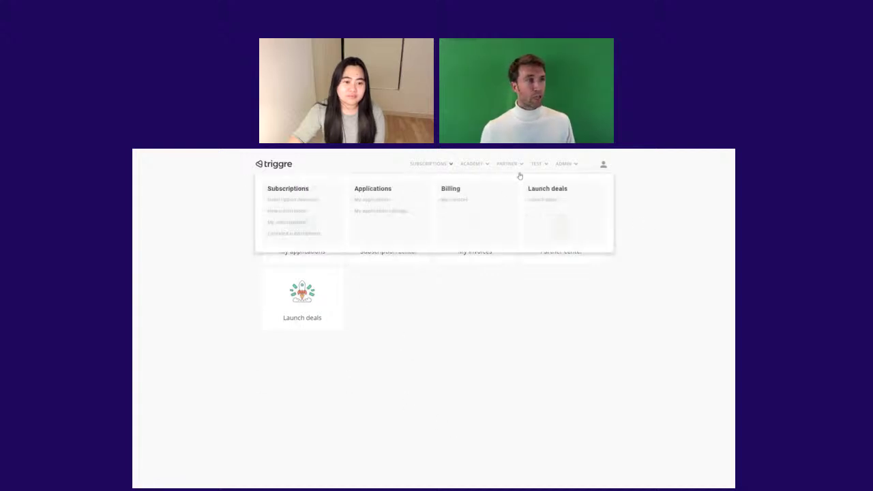
{"action": "mouse_move", "coordinate": [416, 164]}
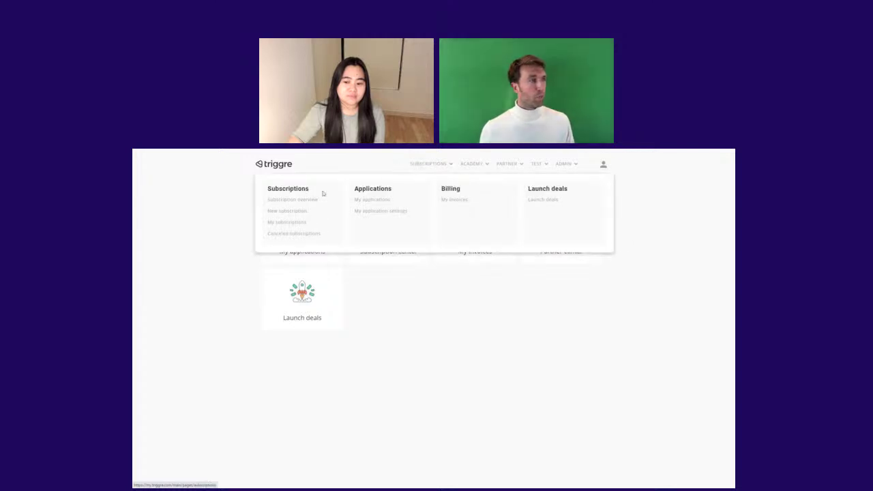
{"action": "left_click", "coordinate": [285, 223]}
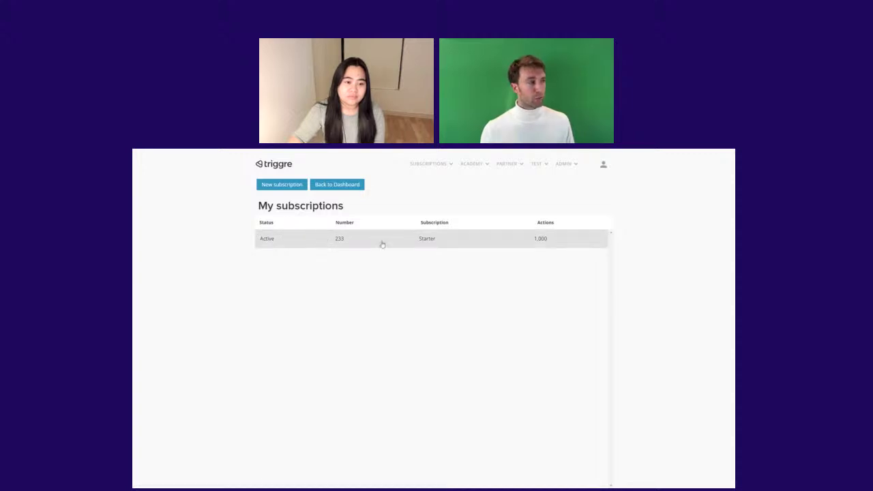
{"action": "left_click", "coordinate": [427, 244]}
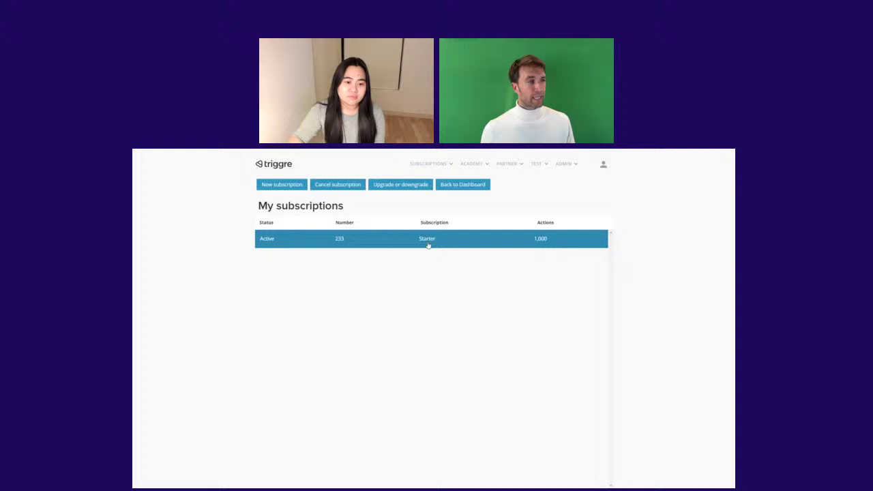
{"action": "left_click", "coordinate": [402, 185]}
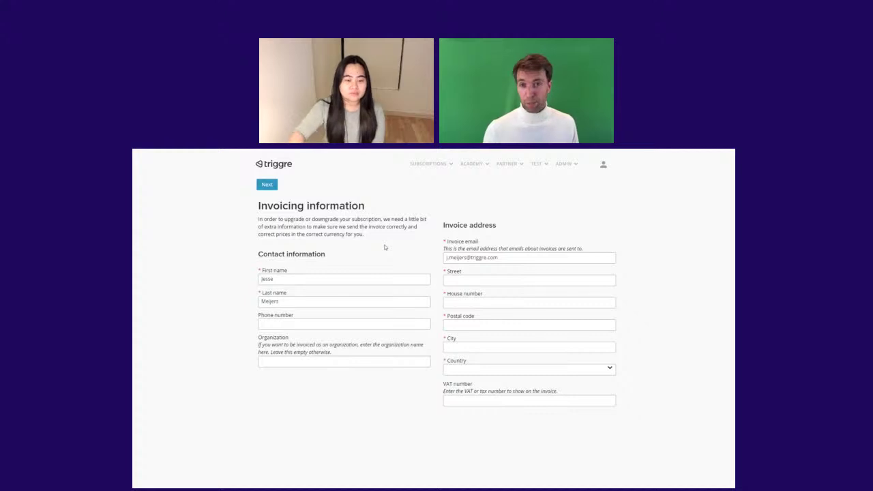
Switch back to the portal's design and reopen the My subscriptions user flow to examine its diagram.
{"action": "key", "text": "ctrl+Tab"}
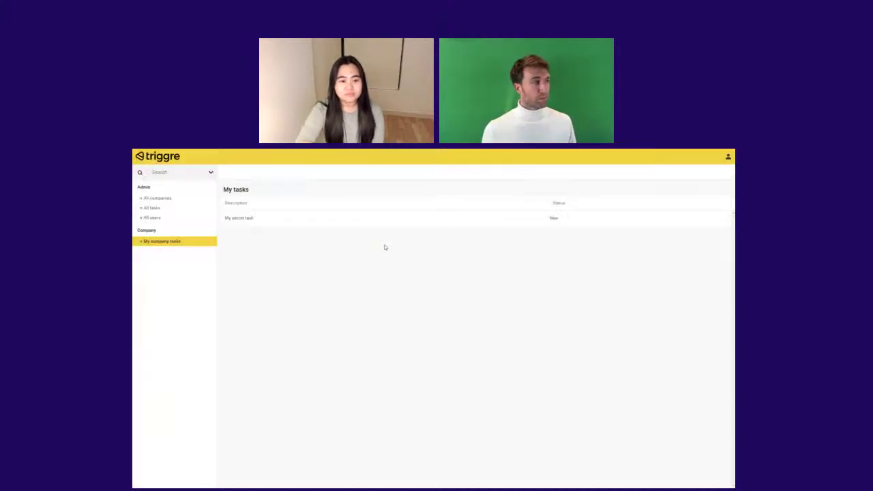
{"action": "key", "text": "ctrl+Tab"}
{"action": "key", "text": "ctrl+Tab"}
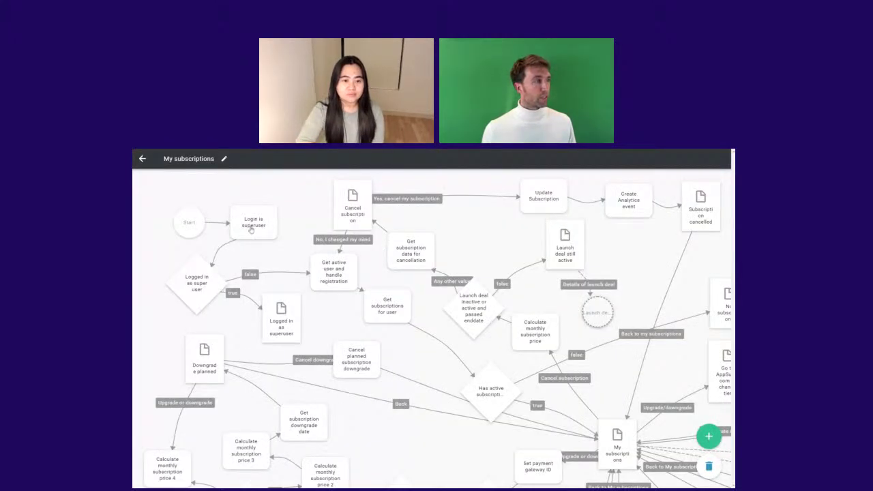
{"action": "left_click", "coordinate": [142, 160]}
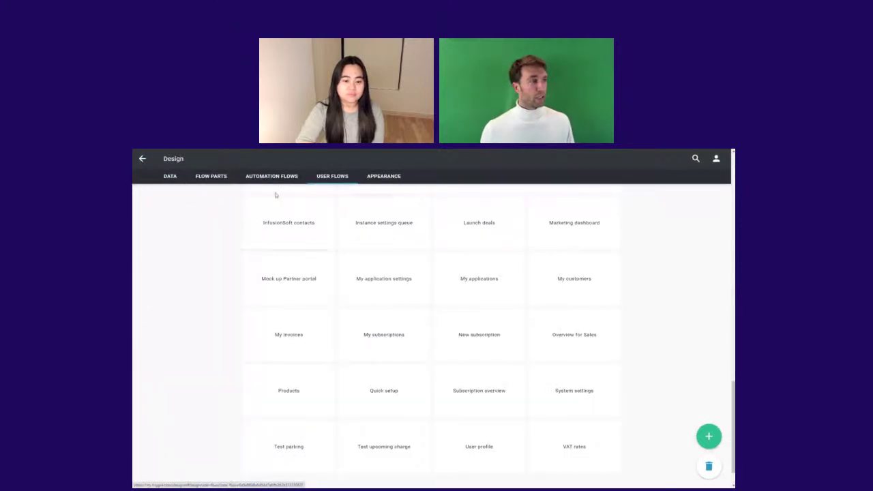
{"action": "left_click", "coordinate": [382, 338]}
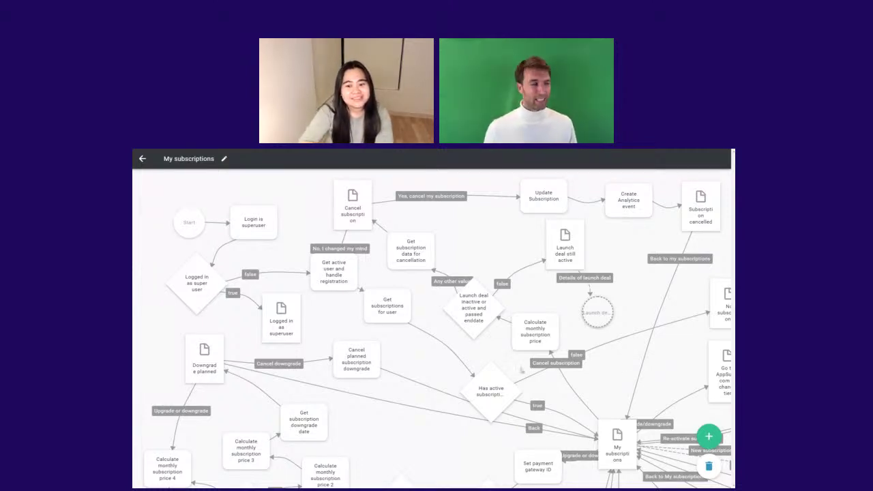
Examine the My subscriptions diagram along the upgrade or downgrade route to the invoice address decision.
{"action": "left_click", "coordinate": [274, 227]}
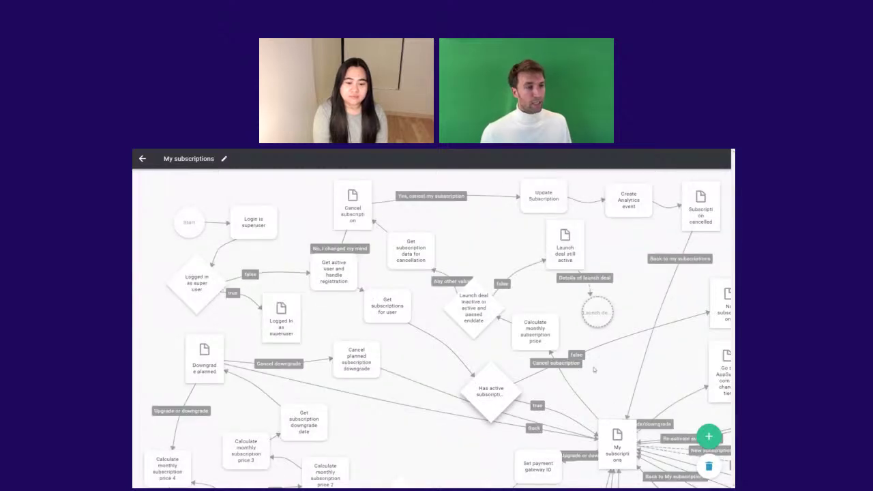
{"action": "scroll", "coordinate": [555, 301], "scroll_direction": "down", "scroll_amount": 2}
{"action": "scroll", "coordinate": [554, 301], "scroll_direction": "right", "scroll_amount": 1}
{"action": "scroll", "coordinate": [555, 301], "scroll_direction": "down", "scroll_amount": 5}
{"action": "scroll", "coordinate": [515, 225], "scroll_direction": "right", "scroll_amount": 1}
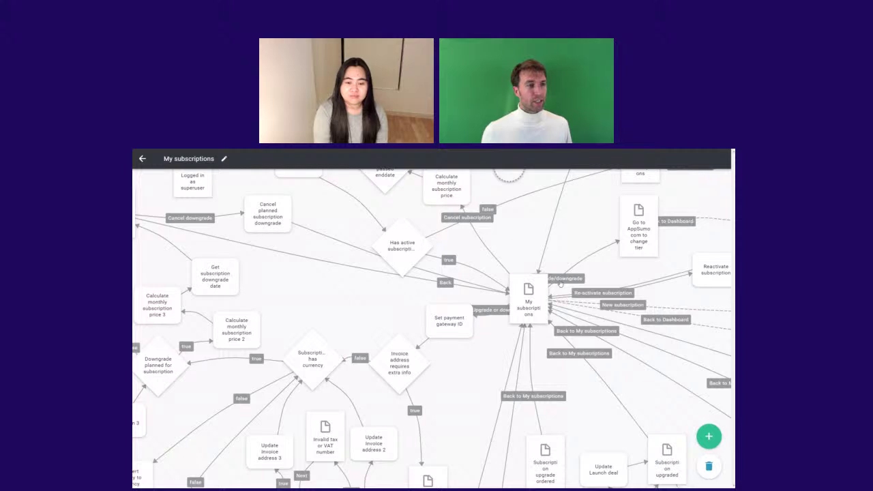
{"action": "scroll", "coordinate": [563, 242], "scroll_direction": "down", "scroll_amount": 5}
{"action": "scroll", "coordinate": [563, 242], "scroll_direction": "left", "scroll_amount": 4}
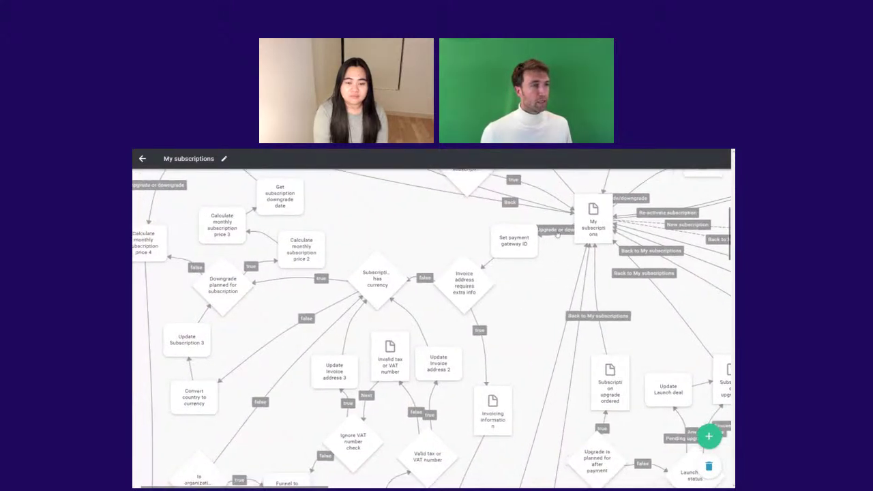
{"action": "scroll", "coordinate": [556, 234], "scroll_direction": "down", "scroll_amount": 1}
{"action": "scroll", "coordinate": [556, 234], "scroll_direction": "left", "scroll_amount": 2}
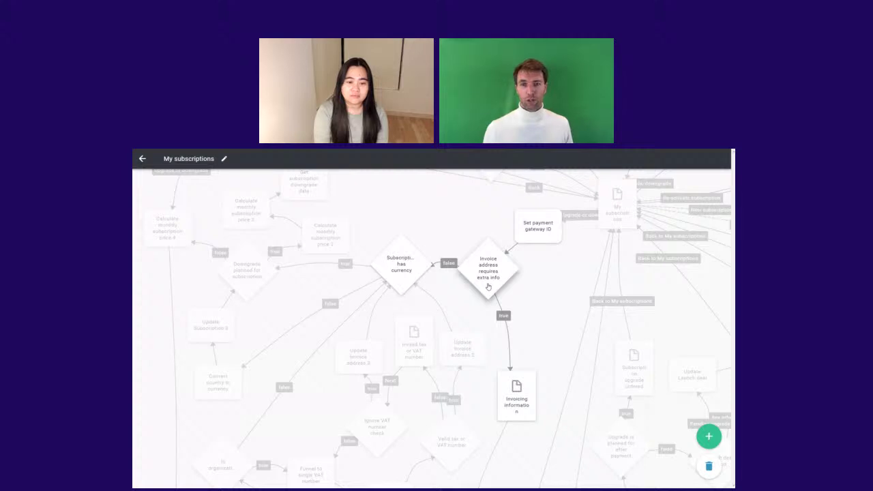
Examine the full rule of the Invoice address requires extra info decision and close it without changes.
{"action": "left_click", "coordinate": [491, 268]}
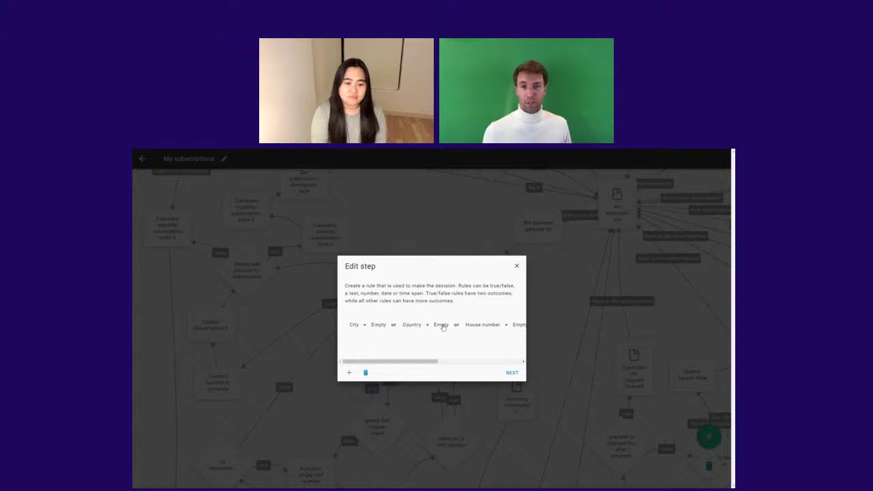
{"action": "left_click_drag", "start_coordinate": [413, 363], "coordinate": [438, 365]}
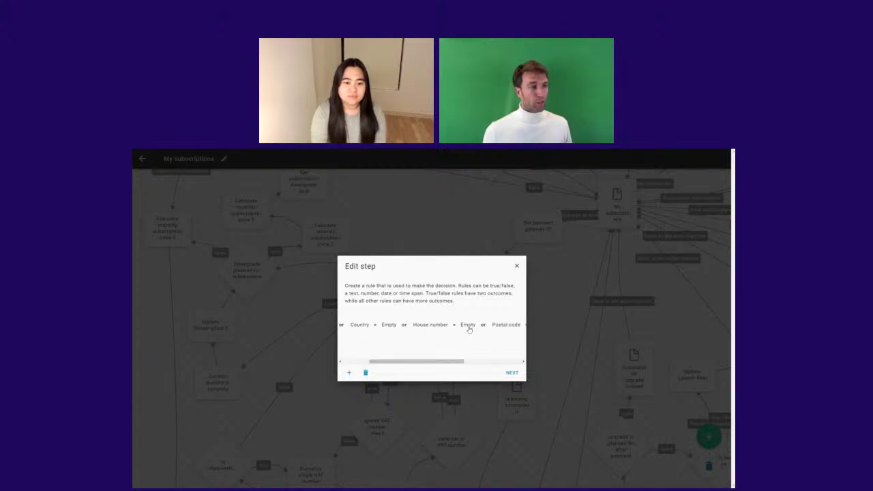
{"action": "left_click_drag", "start_coordinate": [465, 366], "coordinate": [510, 365]}
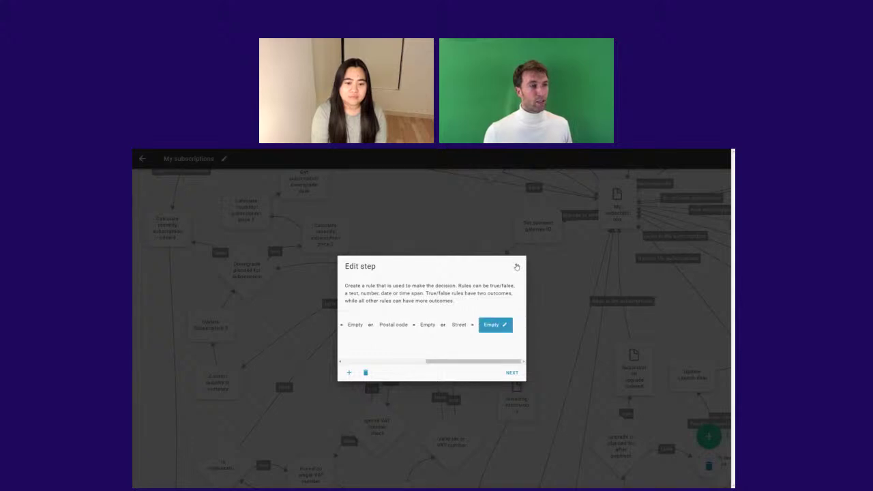
{"action": "left_click", "coordinate": [517, 266]}
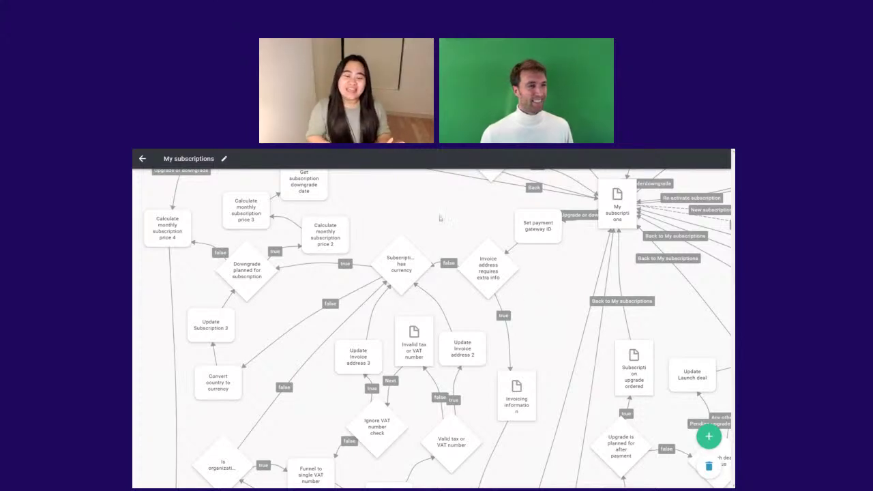
Leave the portal's My subscriptions flow and open the task application's data design.
{"action": "left_click_drag", "start_coordinate": [458, 212], "coordinate": [469, 455]}
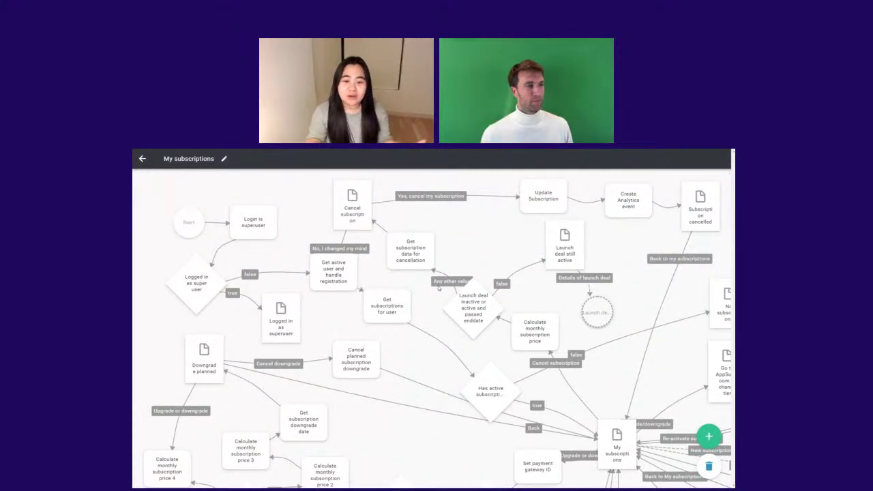
{"action": "left_click", "coordinate": [143, 161]}
{"action": "left_click", "coordinate": [143, 161]}
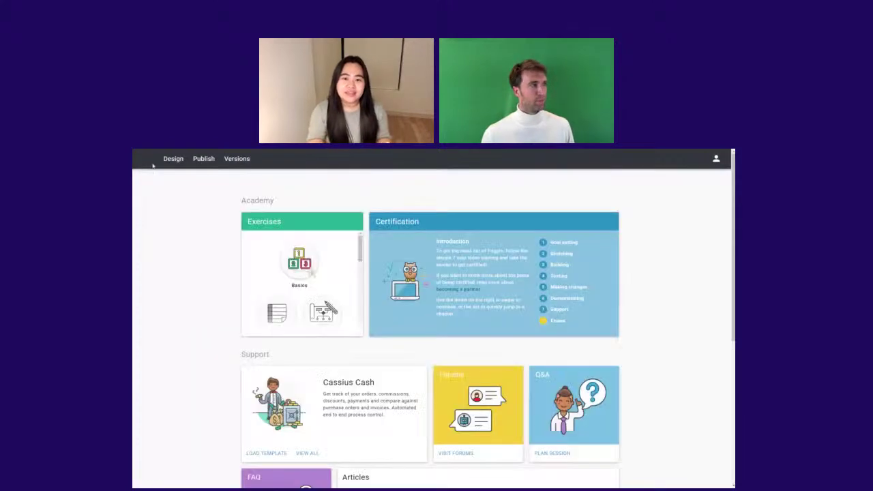
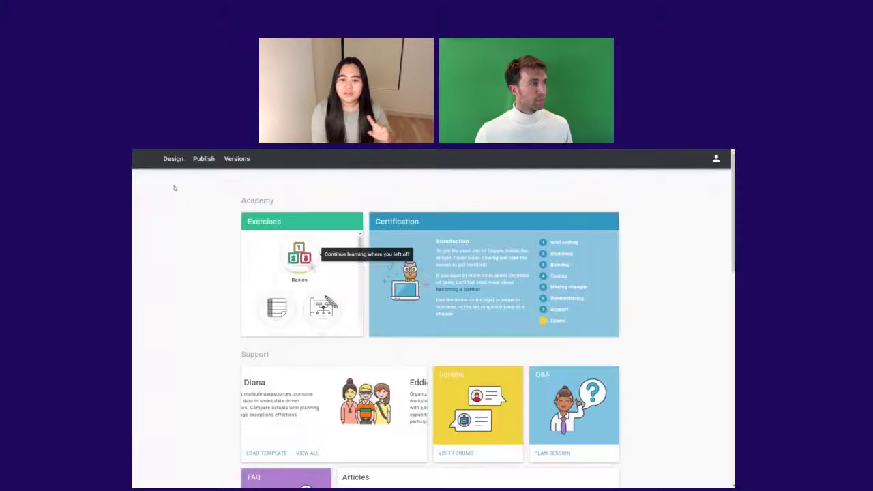
{"action": "left_click", "coordinate": [173, 159]}
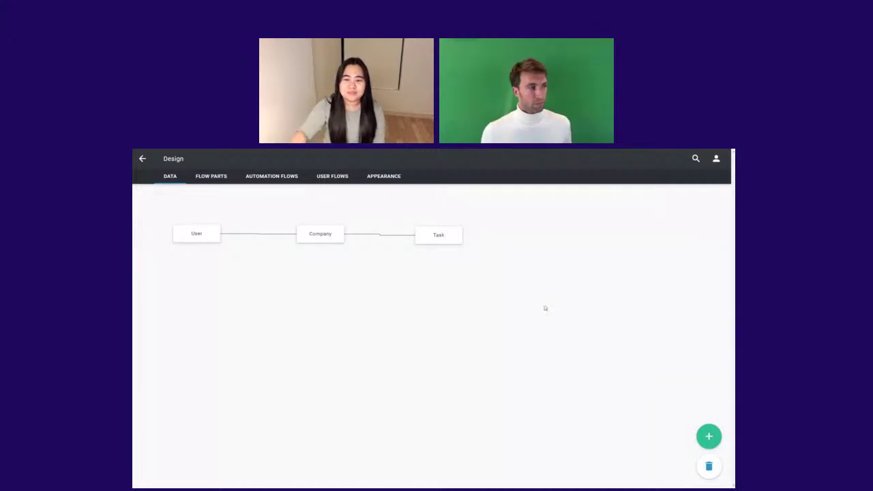
Move the Task item farther away from Company and add a data item named Task type.
{"action": "left_click_drag", "start_coordinate": [438, 235], "coordinate": [517, 233]}
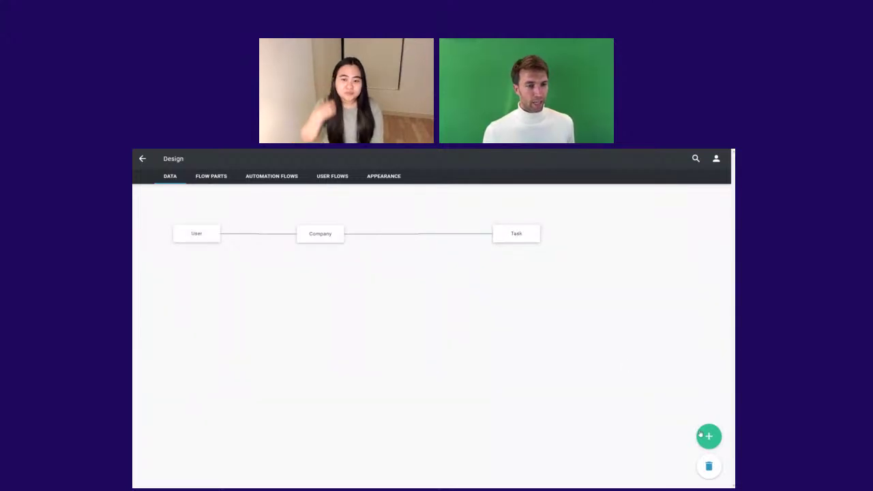
{"action": "left_click", "coordinate": [701, 434]}
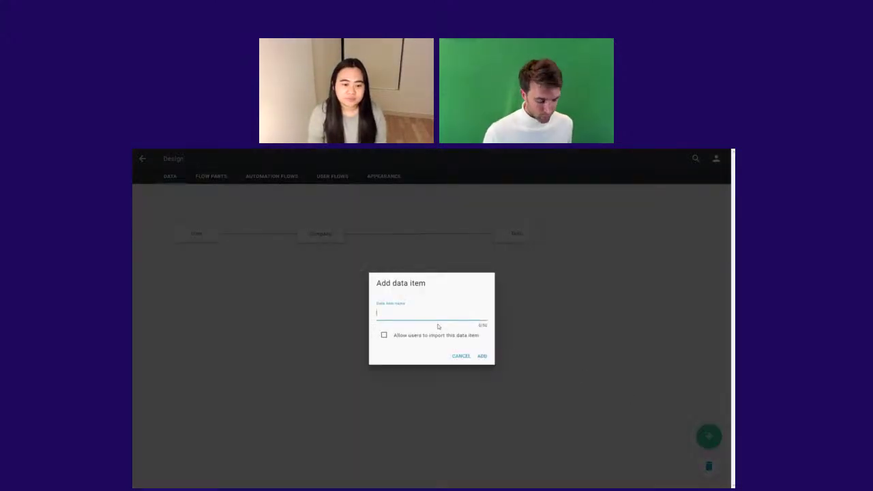
{"action": "type", "text": "Task type"}
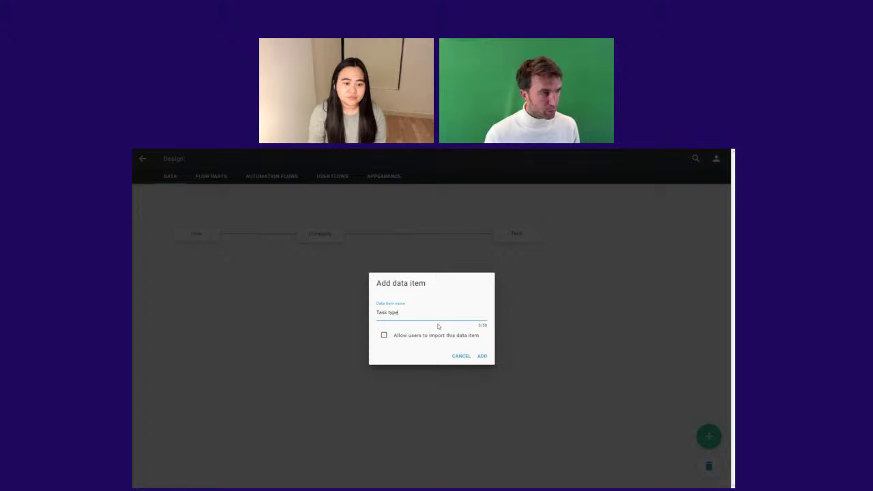
{"action": "left_click", "coordinate": [482, 356]}
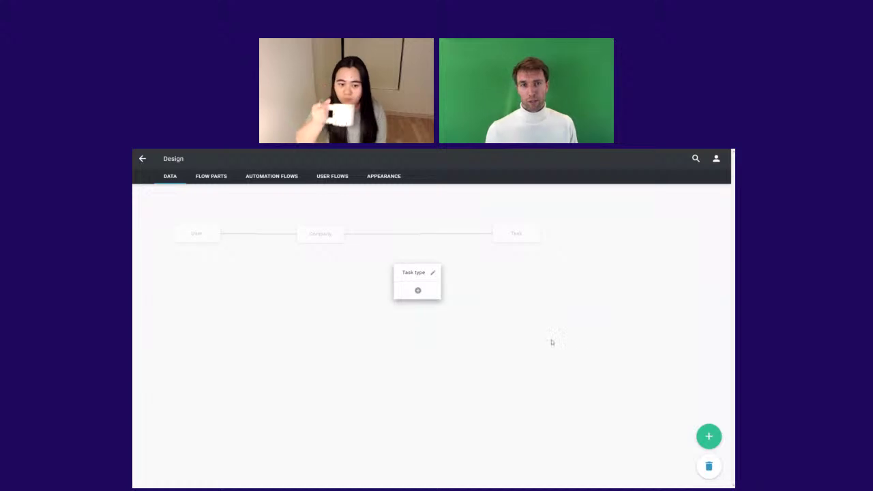
Start adding a reference property to the Task type item that refers to Task, and name it Tasks.
{"action": "left_click", "coordinate": [418, 291]}
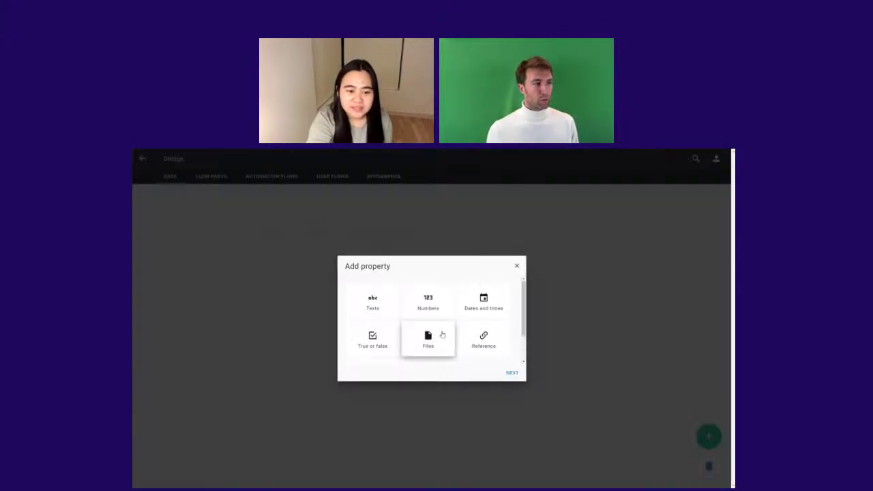
{"action": "left_click", "coordinate": [474, 345]}
{"action": "left_click", "coordinate": [512, 372]}
{"action": "left_click", "coordinate": [367, 314]}
{"action": "left_click", "coordinate": [511, 372]}
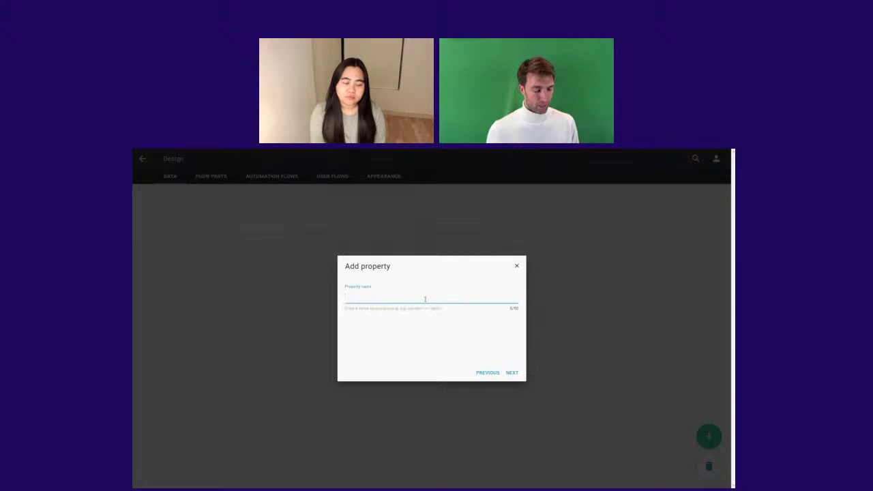
{"action": "type", "text": "Tasks"}
{"action": "key", "text": "Return"}
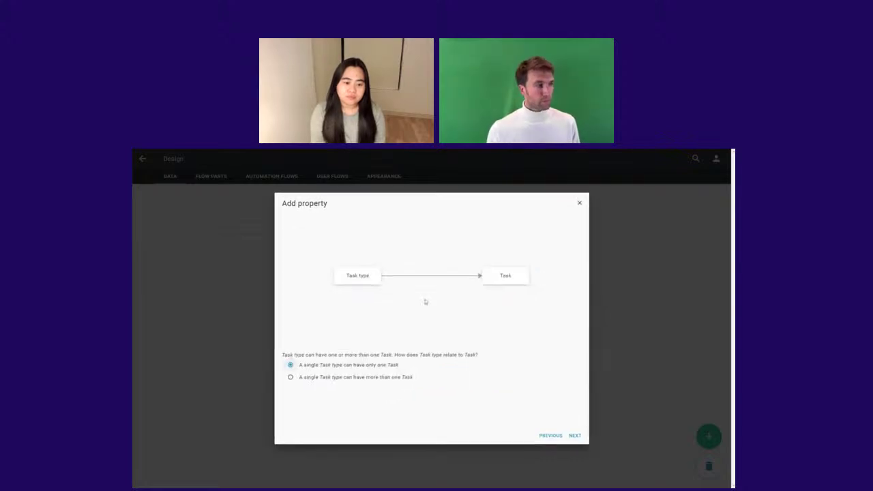
Allow more than one Task per Task type but only one Task type per Task, and name the reverse property Type.
{"action": "left_click", "coordinate": [326, 379]}
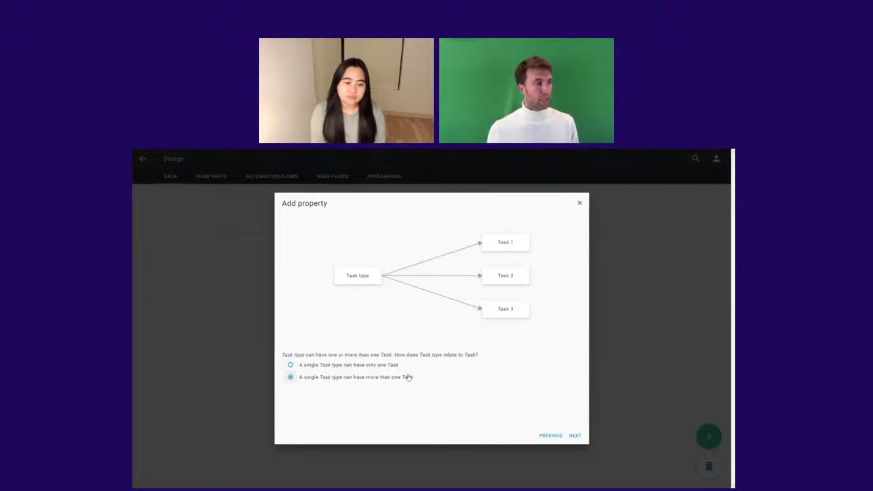
{"action": "left_click", "coordinate": [574, 436]}
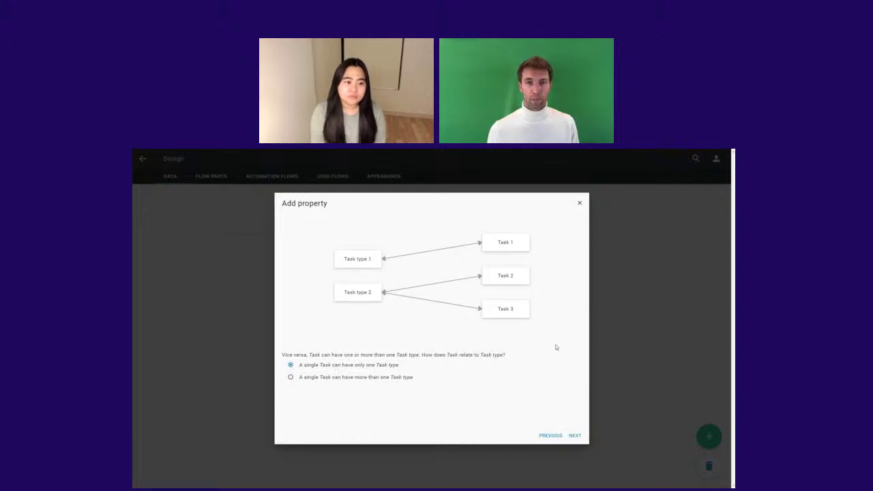
{"action": "left_click", "coordinate": [574, 436]}
{"action": "type", "text": "Type"}
{"action": "left_click", "coordinate": [512, 372]}
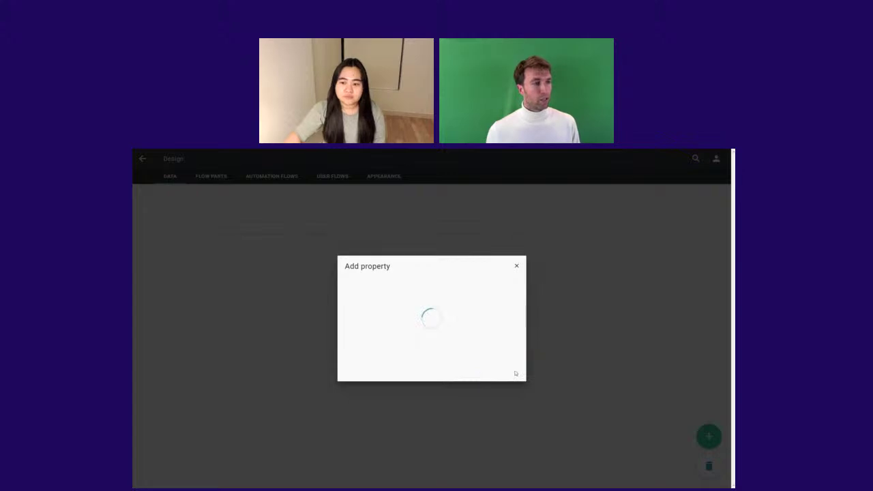
Start adding a reference property to the Company item that refers to Task type, and name it Task type.
{"action": "left_click", "coordinate": [340, 234]}
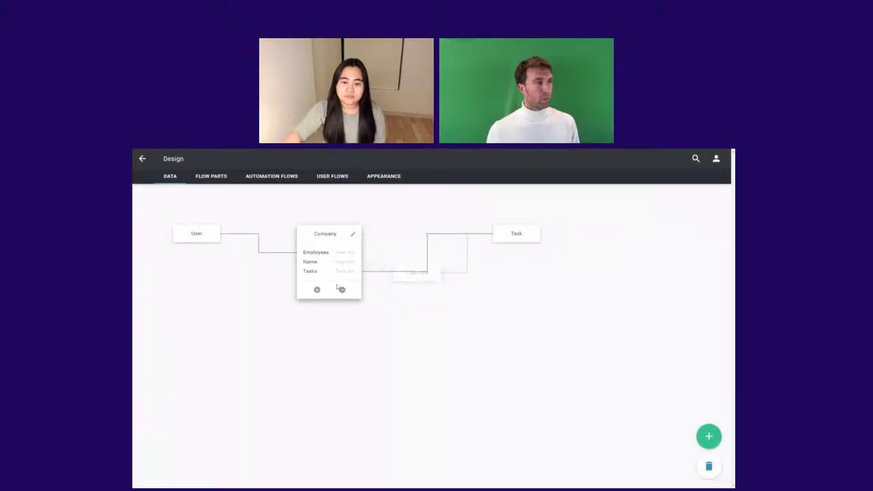
{"action": "left_click", "coordinate": [316, 292]}
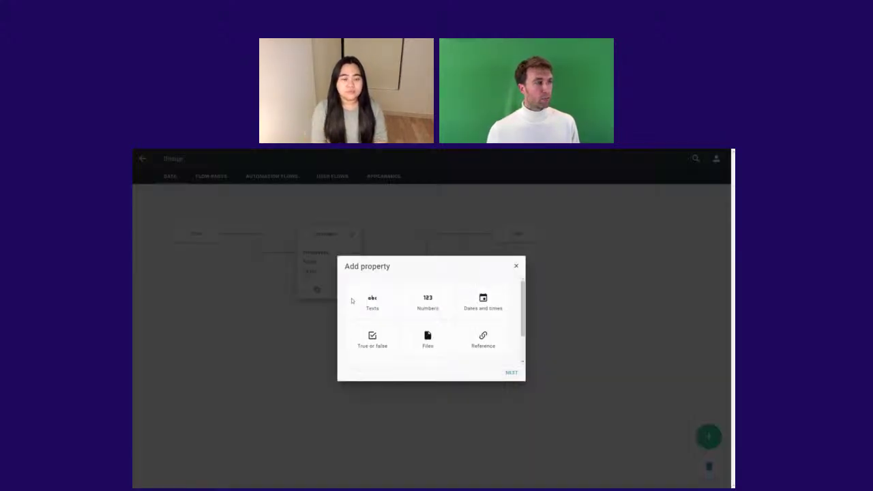
{"action": "left_click", "coordinate": [486, 344]}
{"action": "left_click", "coordinate": [511, 373]}
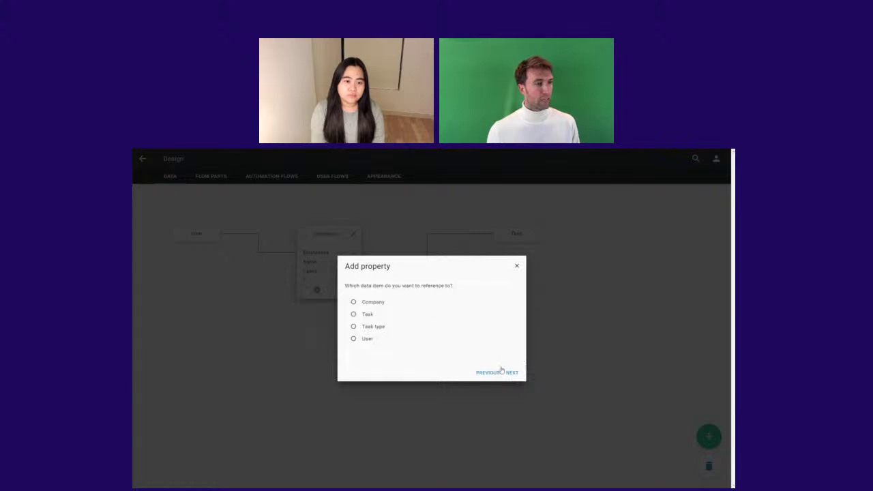
{"action": "left_click", "coordinate": [367, 327]}
{"action": "left_click", "coordinate": [512, 372]}
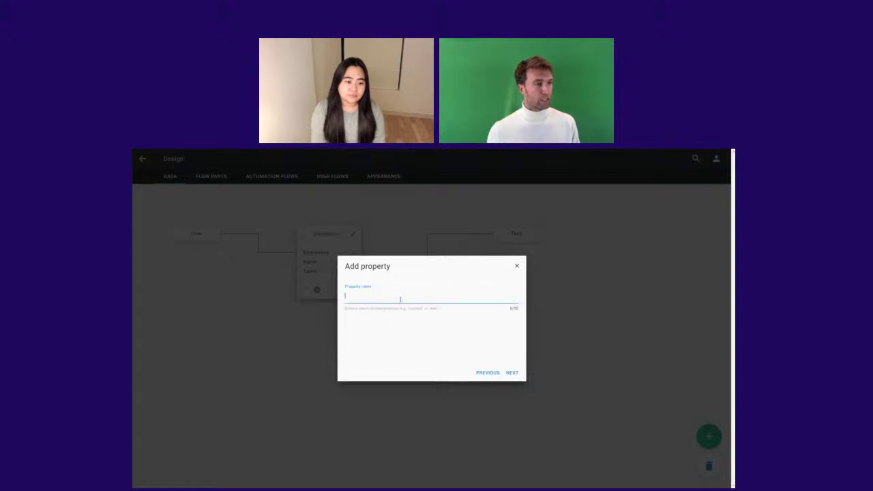
{"action": "type", "text": "Tas"}
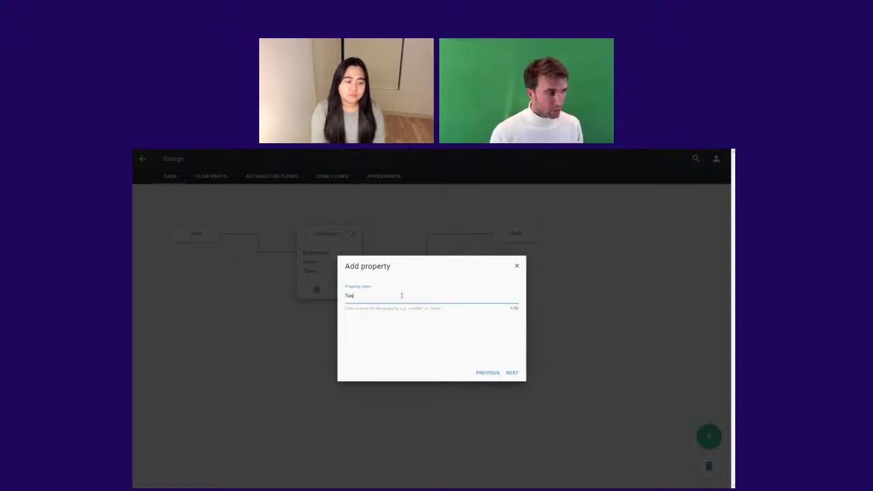
{"action": "type", "text": "k type"}
{"action": "key", "text": "Return"}
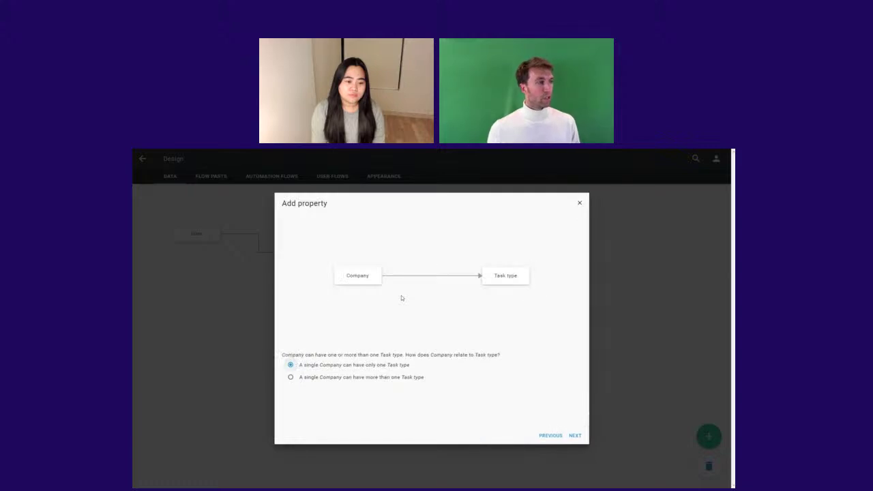
Allow more than one Task type per Company and more than one Company per Task type, and name the reverse property Companies.
{"action": "left_click", "coordinate": [386, 378]}
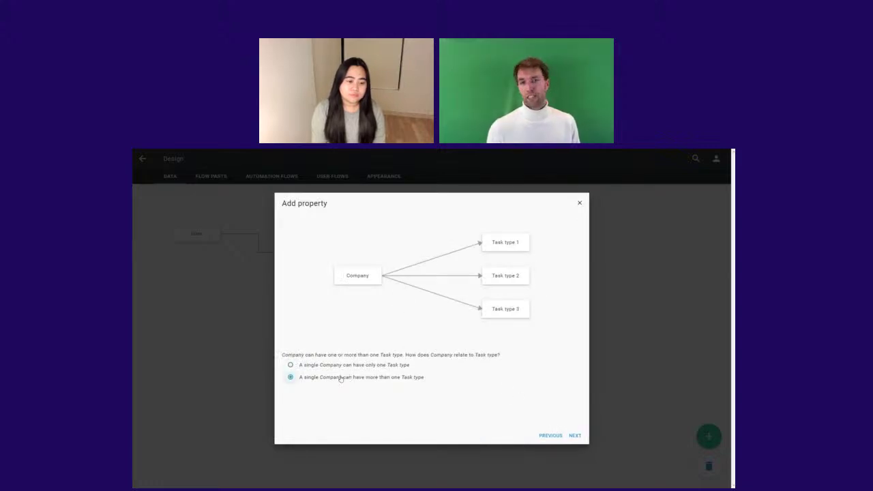
{"action": "left_click", "coordinate": [573, 436]}
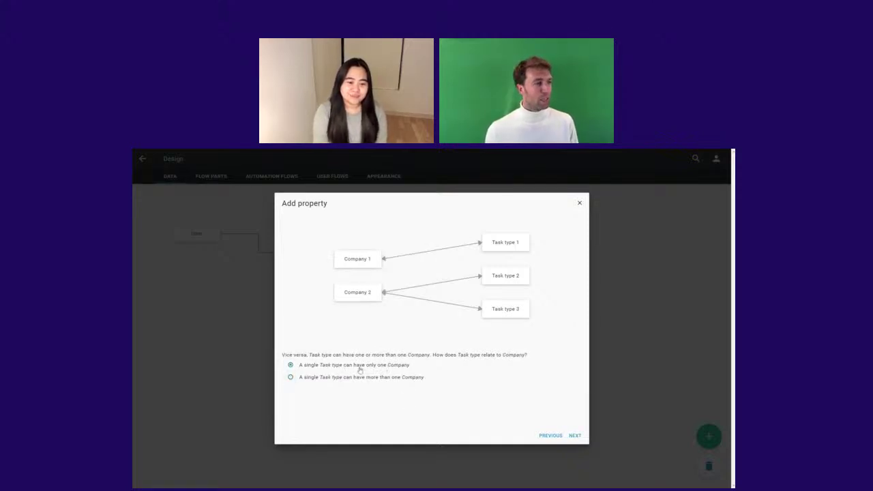
{"action": "left_click", "coordinate": [380, 379]}
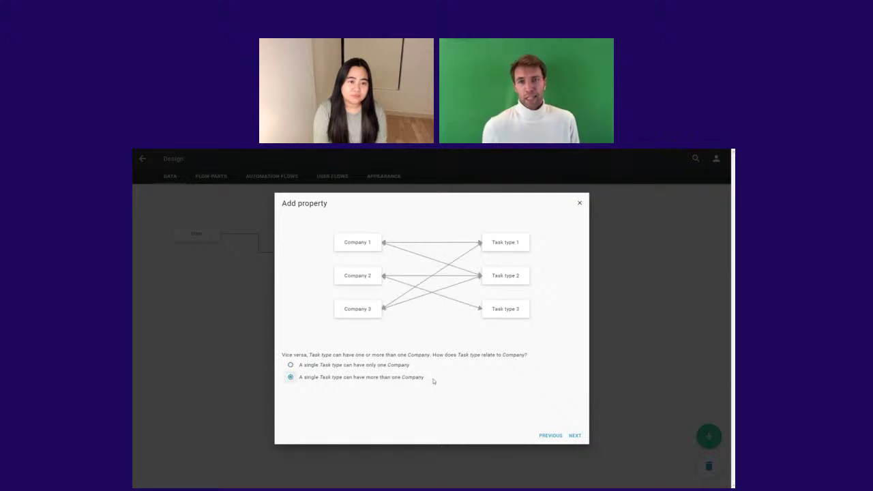
{"action": "left_click", "coordinate": [573, 435]}
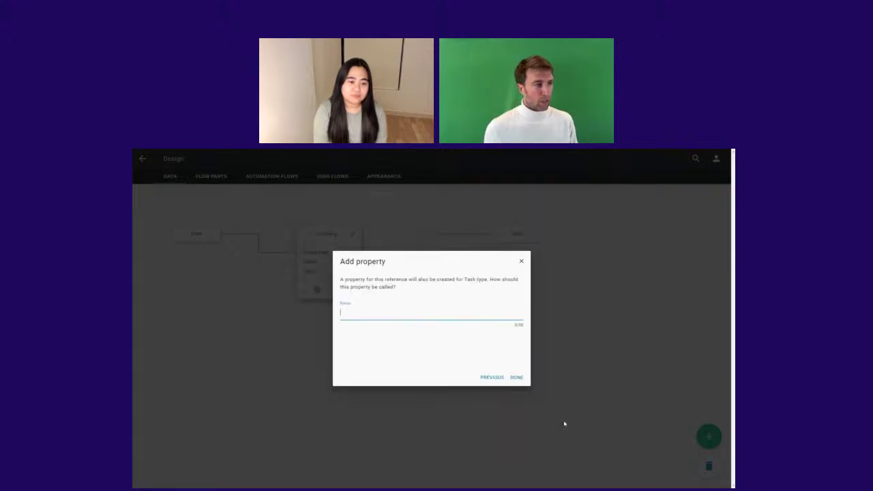
{"action": "type", "text": "Tas"}
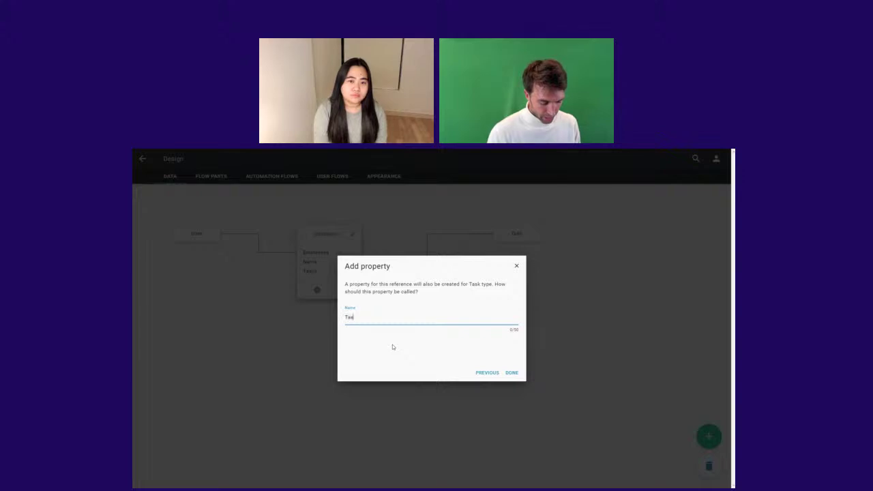
{"action": "key", "text": "BackSpace"}
{"action": "key", "text": "BackSpace"}
{"action": "key", "text": "BackSpace"}
{"action": "type", "text": "Comp"}
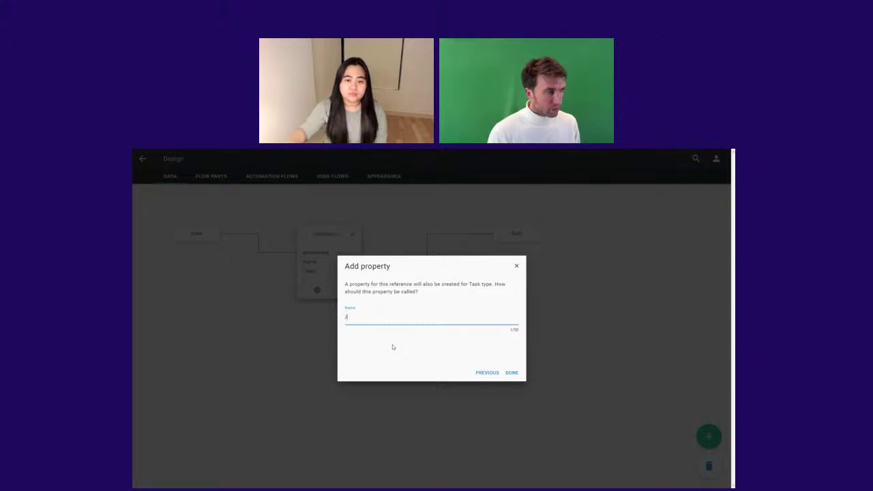
{"action": "type", "text": "any"}
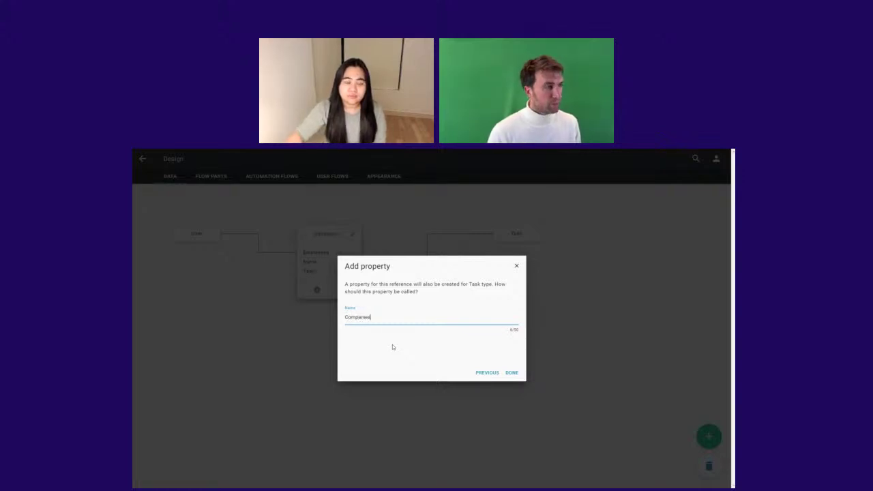
{"action": "key", "text": "Return"}
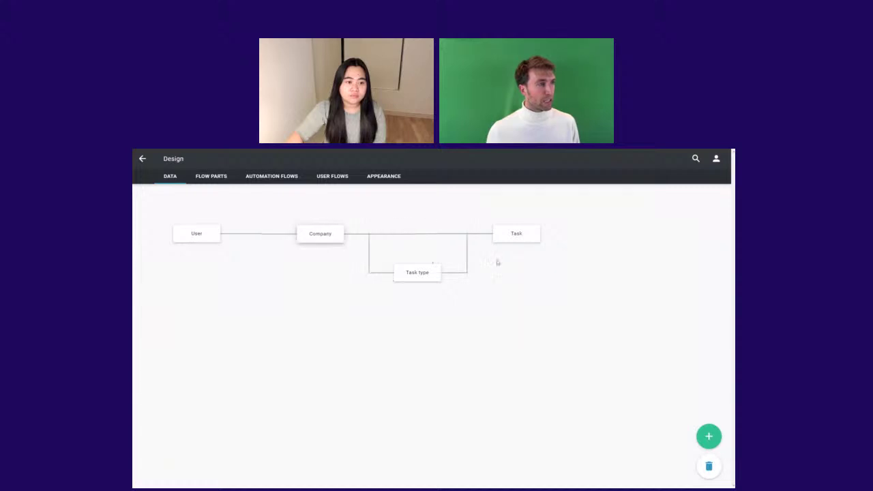
Delete the direct Tasks reference property from the Company item and collapse the item.
{"action": "mouse_move", "coordinate": [325, 232]}
{"action": "left_click", "coordinate": [347, 299]}
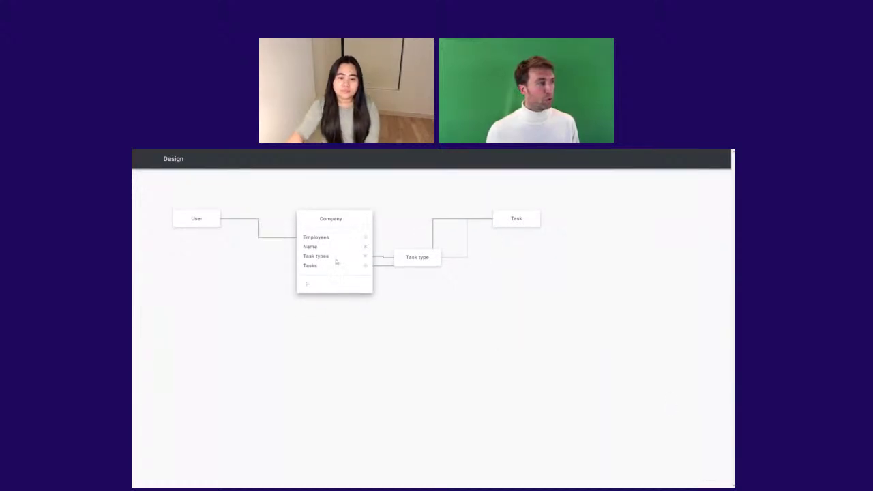
{"action": "left_click", "coordinate": [365, 266]}
{"action": "left_click", "coordinate": [369, 253]}
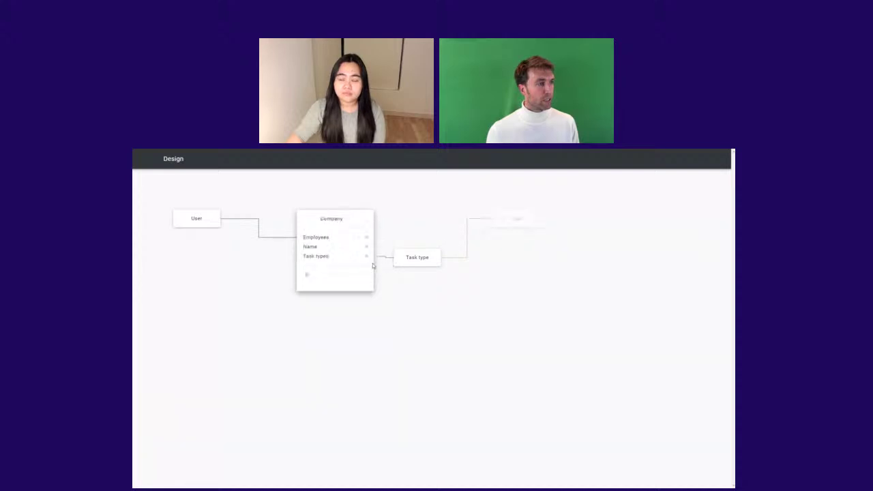
{"action": "left_click", "coordinate": [308, 274]}
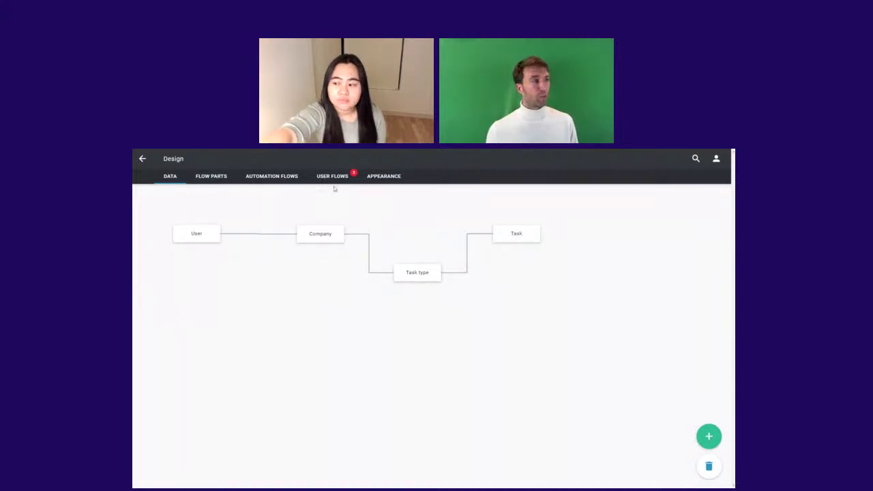
Open the My tasks page of the My company tasks user flow and start setting up its table.
{"action": "left_click", "coordinate": [333, 179]}
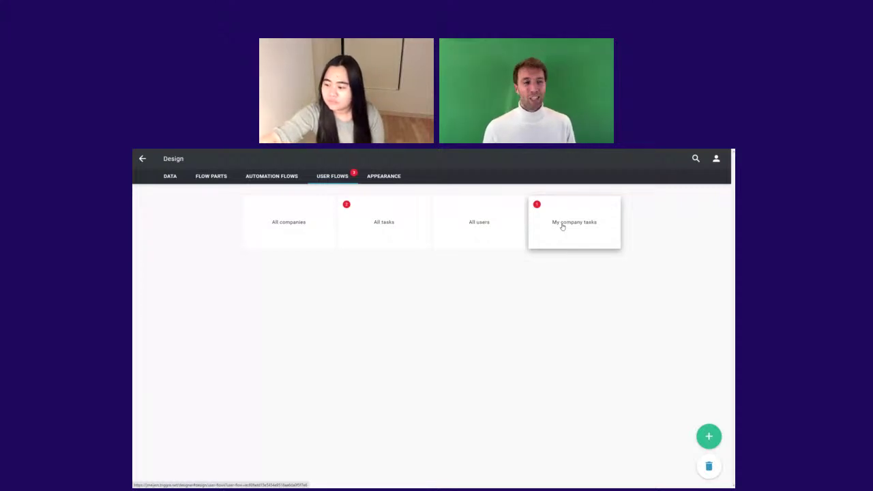
{"action": "left_click", "coordinate": [562, 225]}
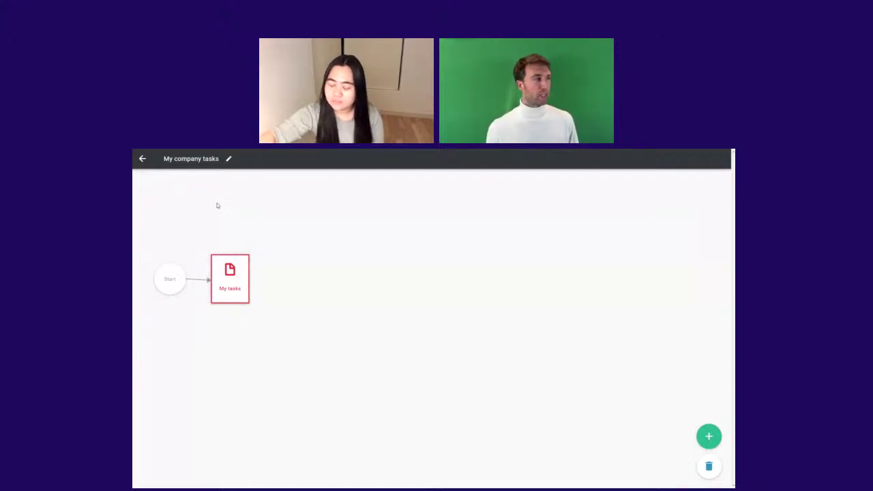
{"action": "left_click", "coordinate": [143, 159]}
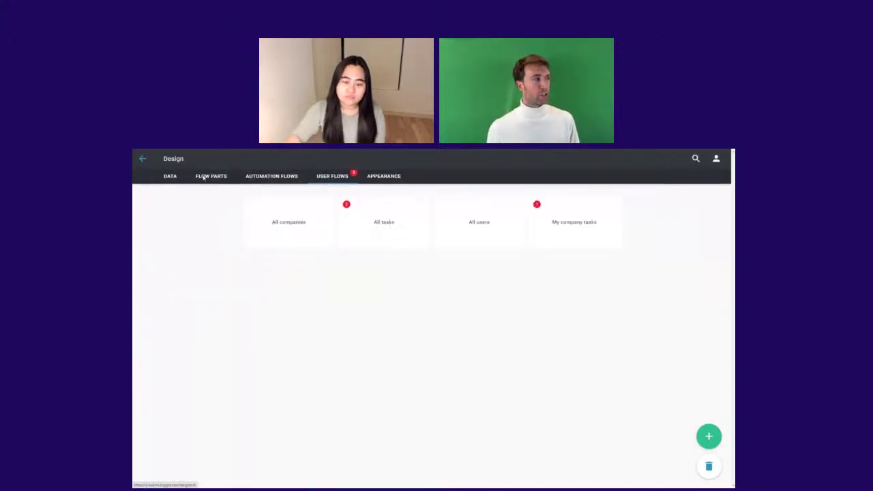
{"action": "left_click", "coordinate": [566, 220]}
{"action": "left_click", "coordinate": [230, 279]}
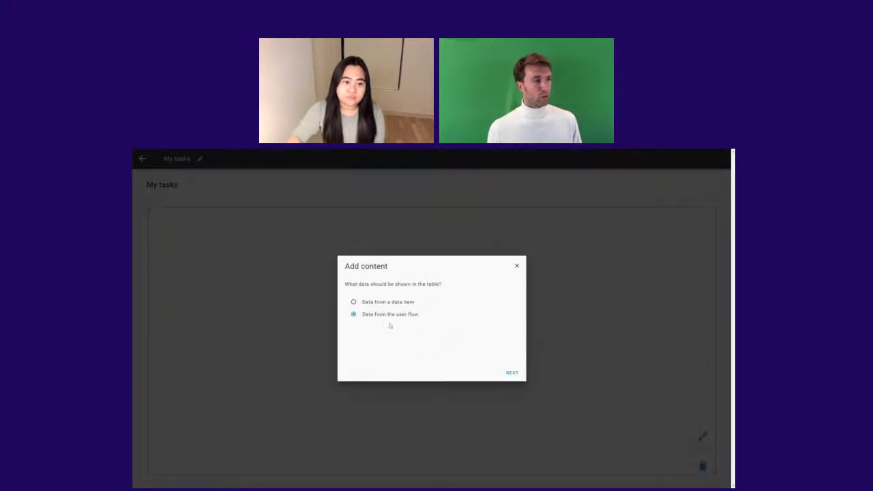
Base the table on data from the user flow, using the Tasks of the Task types of the current user's Employer.
{"action": "left_click", "coordinate": [511, 373]}
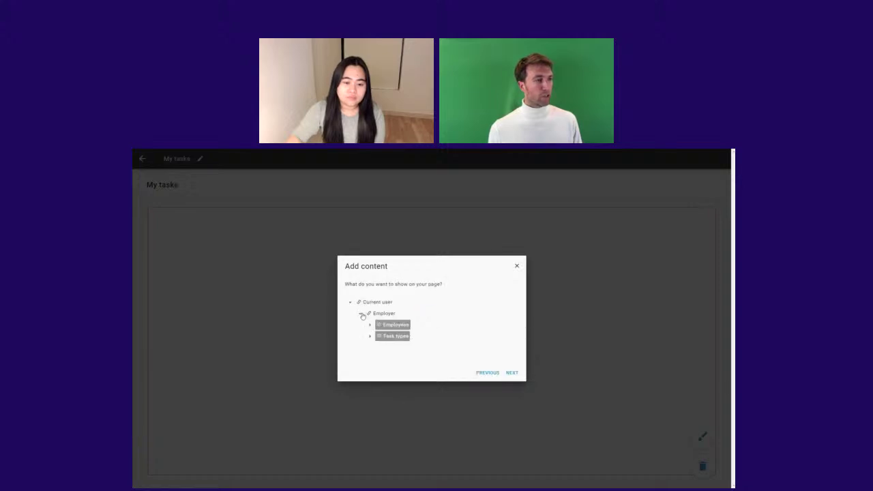
{"action": "left_click", "coordinate": [369, 337]}
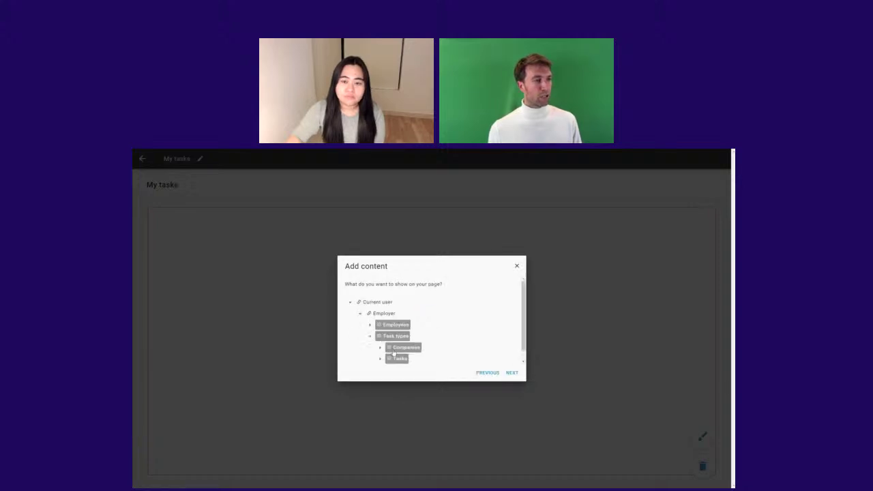
{"action": "left_click", "coordinate": [399, 359]}
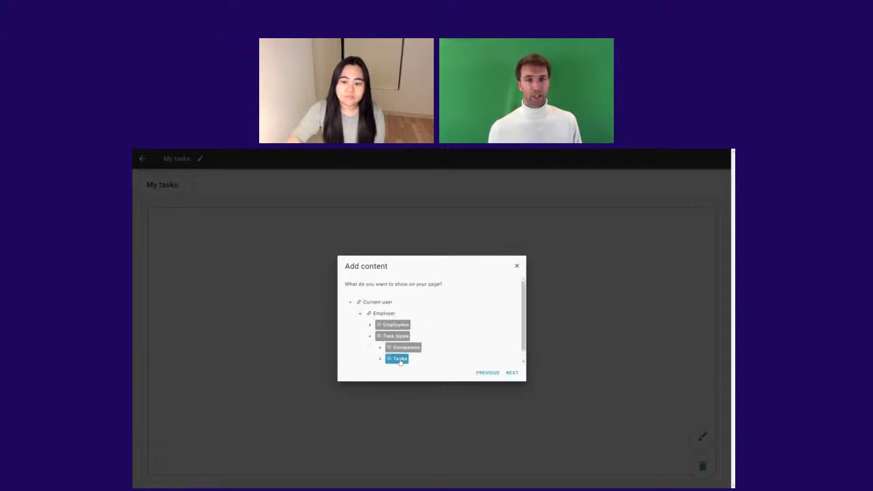
{"action": "left_click", "coordinate": [511, 373]}
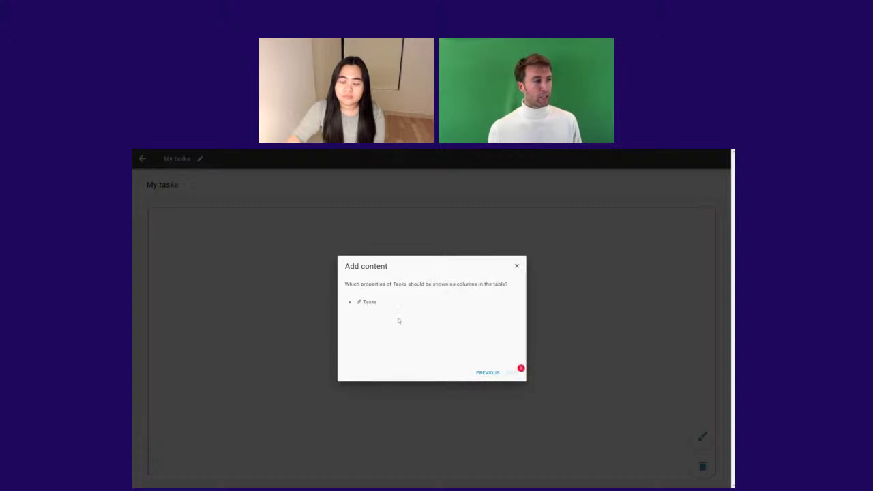
Choose a Tasks property as table column and finish the table with the remaining options at default, without allowing Excel or CSV download.
{"action": "left_click", "coordinate": [350, 302]}
{"action": "left_click", "coordinate": [370, 313]}
{"action": "left_click", "coordinate": [391, 326]}
{"action": "left_click", "coordinate": [510, 374]}
{"action": "left_click", "coordinate": [510, 373]}
{"action": "left_click", "coordinate": [510, 374]}
{"action": "left_click", "coordinate": [510, 374]}
{"action": "left_click", "coordinate": [511, 374]}
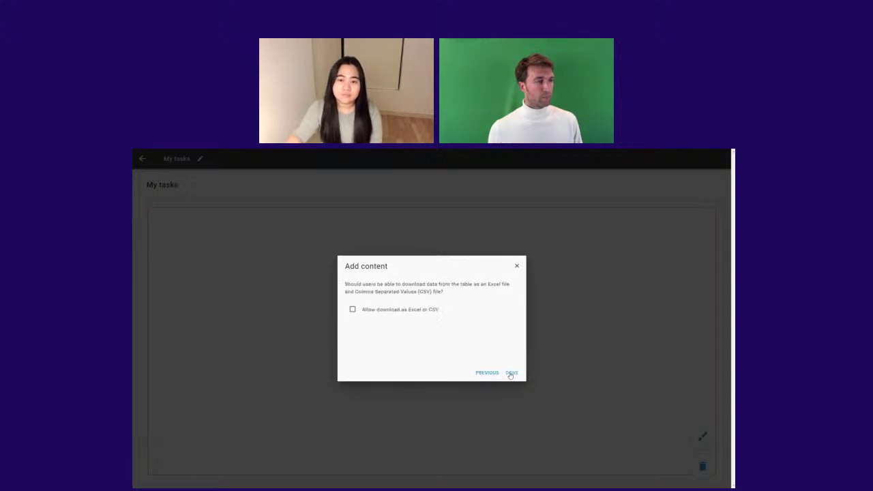
{"action": "left_click", "coordinate": [511, 374]}
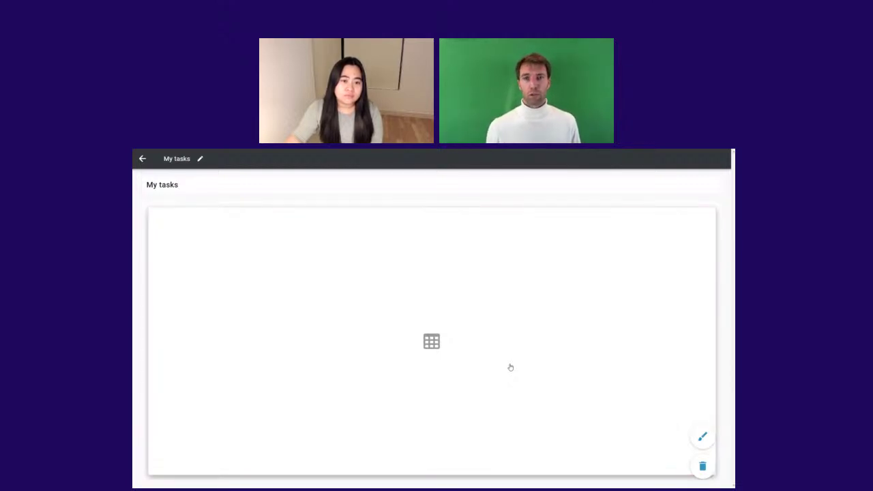
Leave the My tasks page and its user flow and return to the data model.
{"action": "left_click", "coordinate": [143, 163]}
{"action": "left_click", "coordinate": [143, 164]}
{"action": "left_click", "coordinate": [170, 177]}
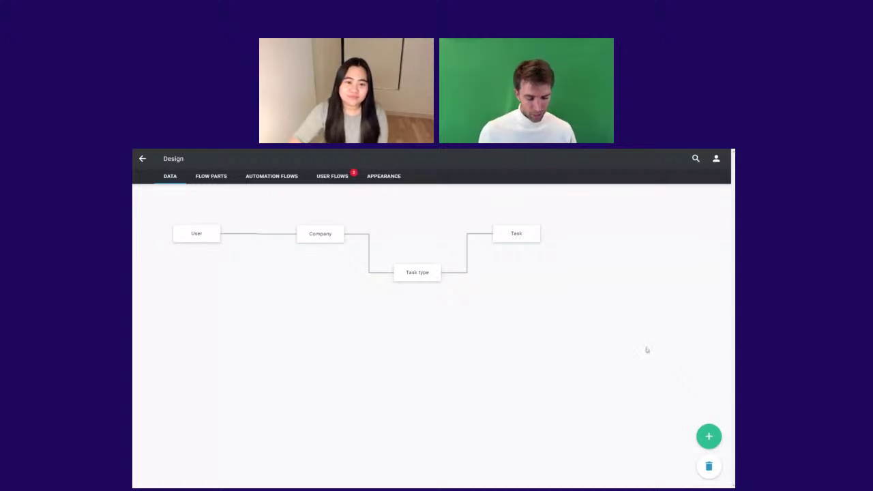
Exit full-screen view and open the triggre.com website in the current browser tab.
{"action": "key", "text": "F11"}
{"action": "left_click", "coordinate": [381, 164]}
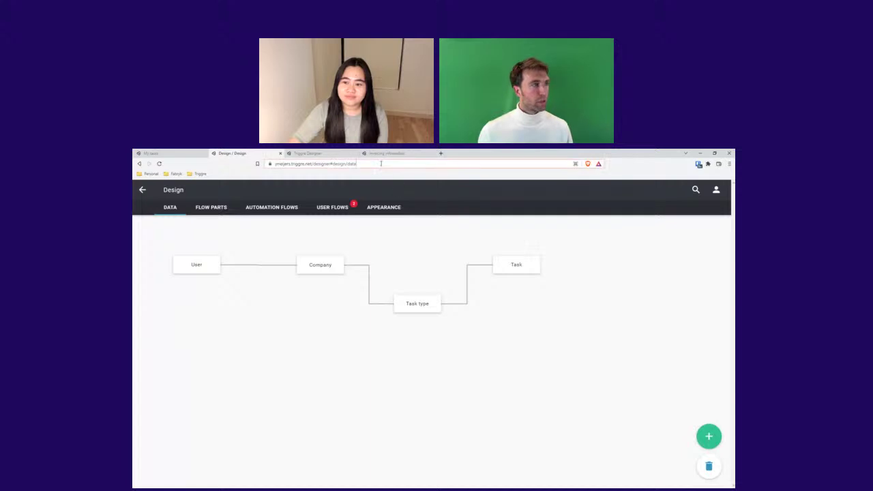
{"action": "type", "text": "triggre.com"}
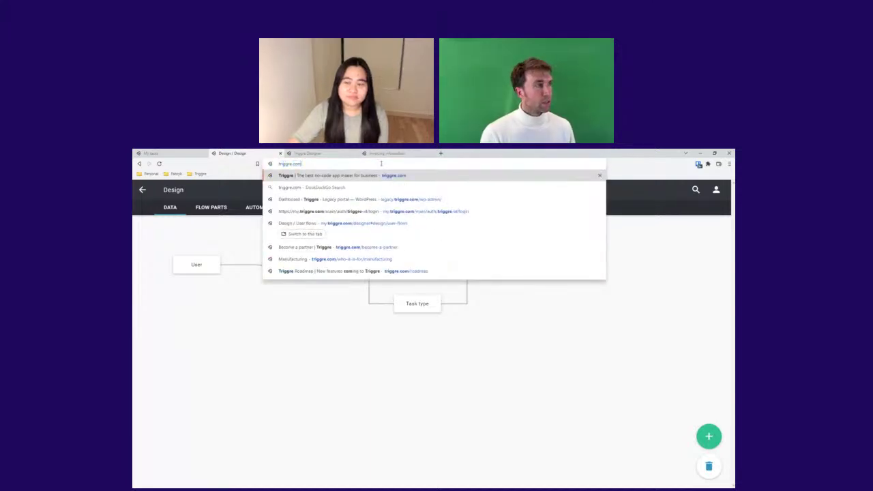
{"action": "key", "text": "Return"}
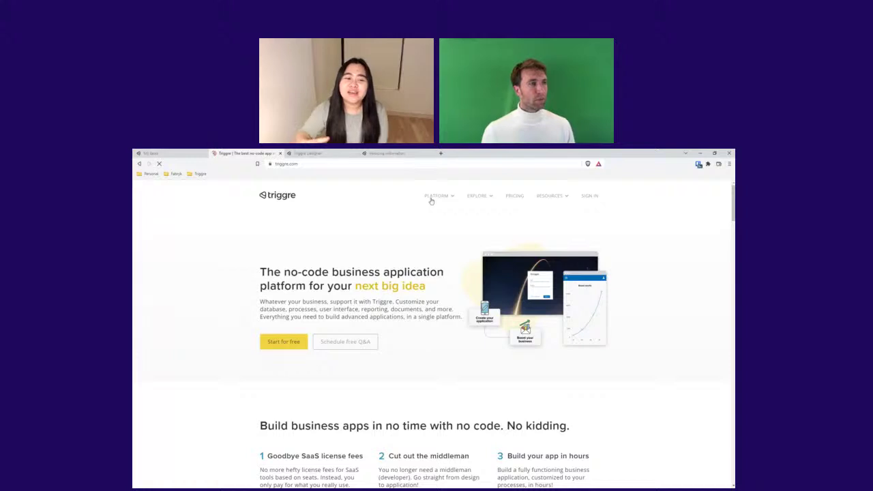
Skim the Triggre homepage and open the website's Templates page.
{"action": "mouse_move", "coordinate": [470, 198]}
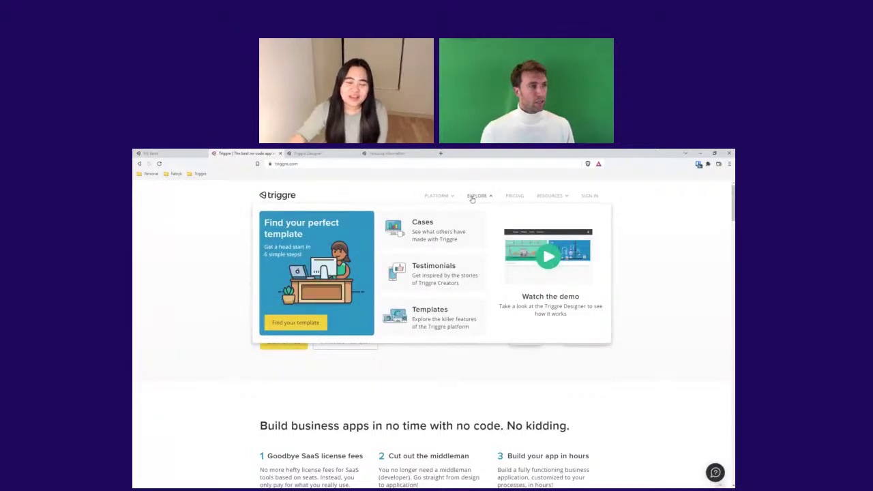
{"action": "mouse_move", "coordinate": [537, 199]}
{"action": "mouse_move", "coordinate": [431, 196]}
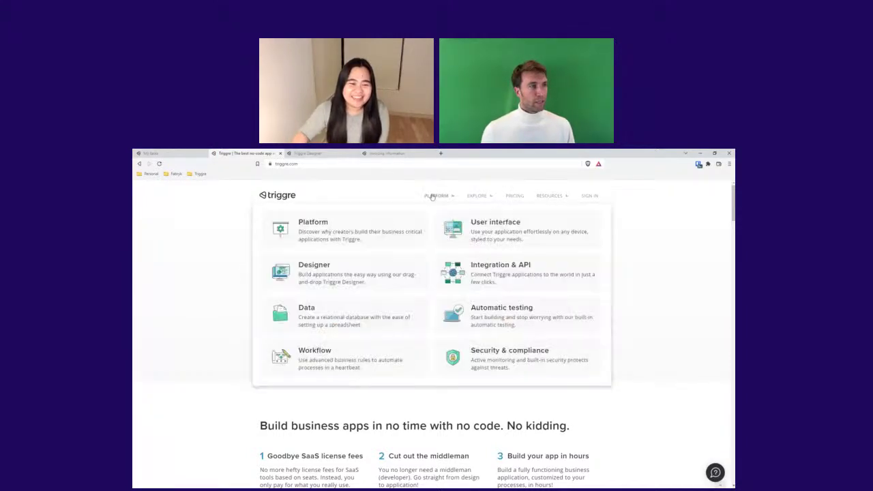
{"action": "scroll", "coordinate": [306, 276], "scroll_direction": "down", "scroll_amount": 6}
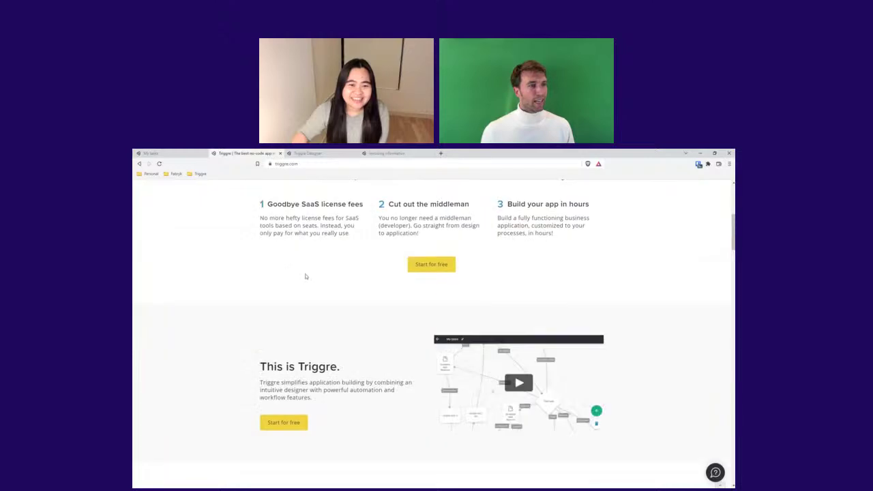
{"action": "scroll", "coordinate": [306, 276], "scroll_direction": "down", "scroll_amount": 15}
{"action": "scroll", "coordinate": [309, 273], "scroll_direction": "up", "scroll_amount": 17}
{"action": "scroll", "coordinate": [309, 273], "scroll_direction": "up", "scroll_amount": 5}
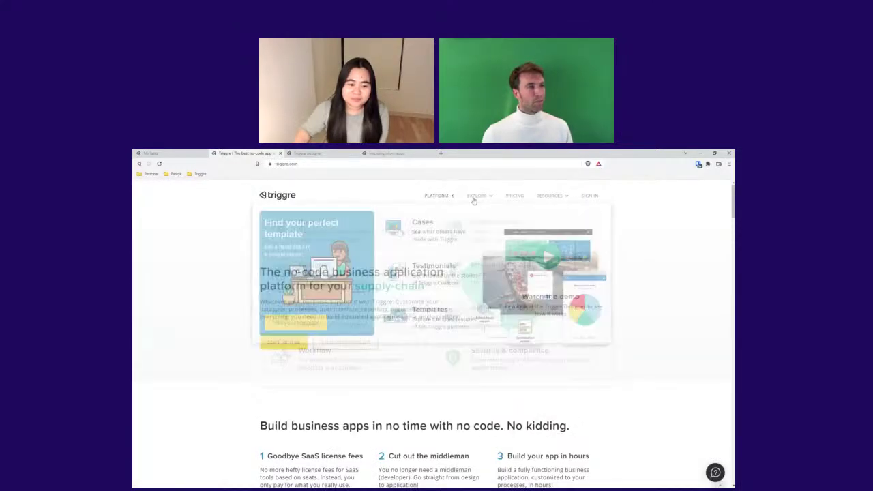
{"action": "left_click", "coordinate": [427, 320]}
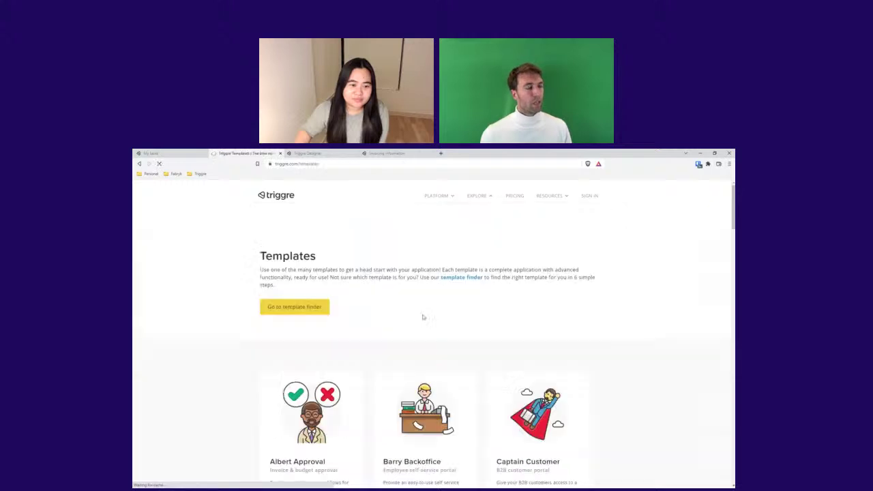
Look through the application templates and their descriptions on the Templates page.
{"action": "scroll", "coordinate": [625, 351], "scroll_direction": "down", "scroll_amount": 1}
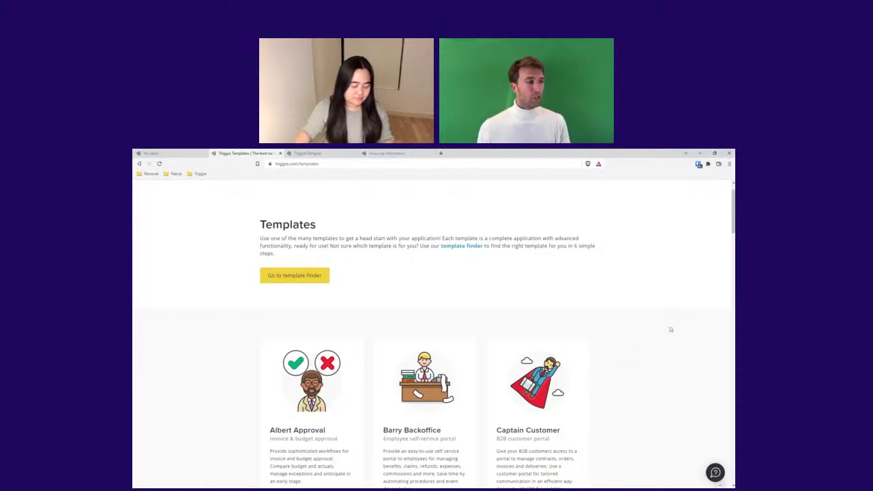
{"action": "scroll", "coordinate": [670, 329], "scroll_direction": "down", "scroll_amount": 1}
{"action": "scroll", "coordinate": [669, 328], "scroll_direction": "down", "scroll_amount": 1}
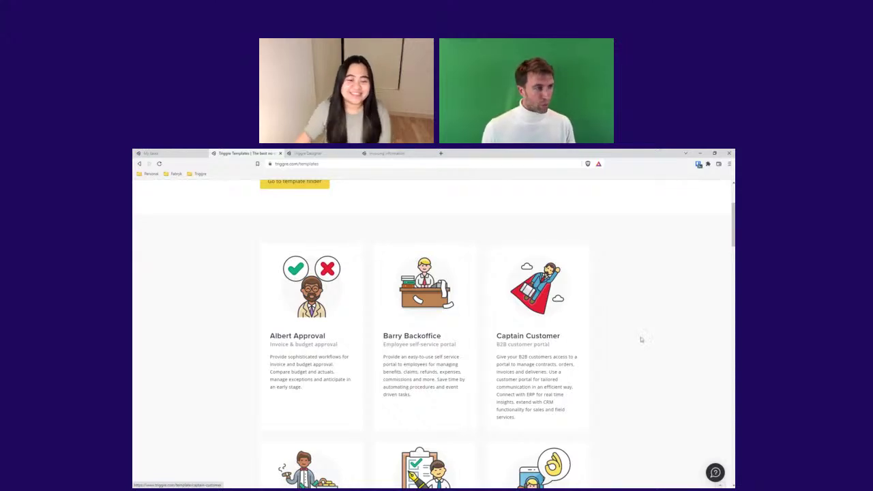
{"action": "scroll", "coordinate": [640, 339], "scroll_direction": "down", "scroll_amount": 1}
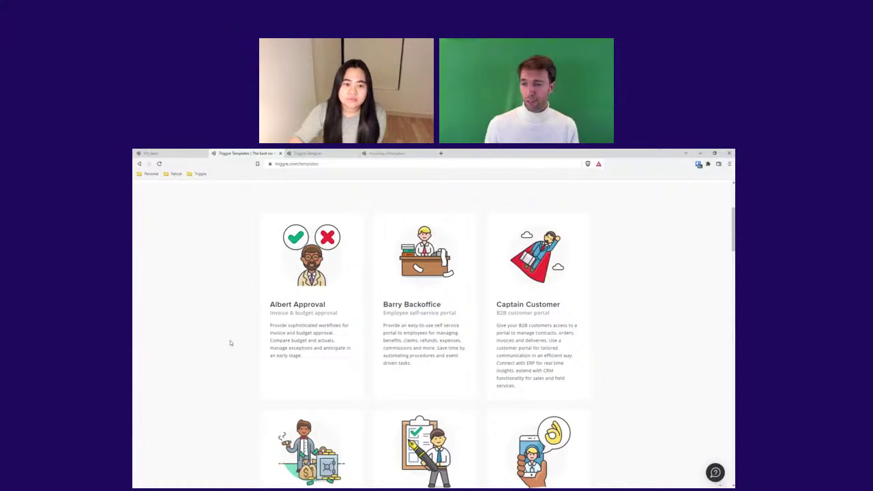
{"action": "scroll", "coordinate": [230, 343], "scroll_direction": "down", "scroll_amount": 2}
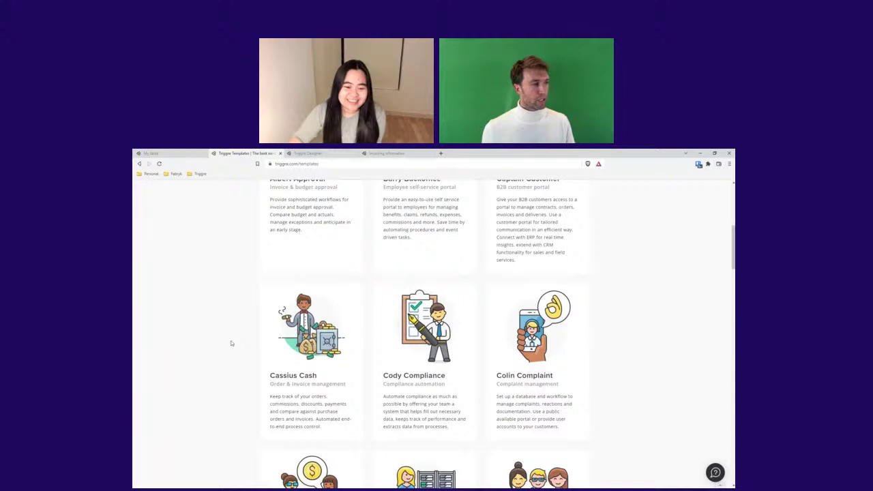
{"action": "scroll", "coordinate": [231, 343], "scroll_direction": "down", "scroll_amount": 4}
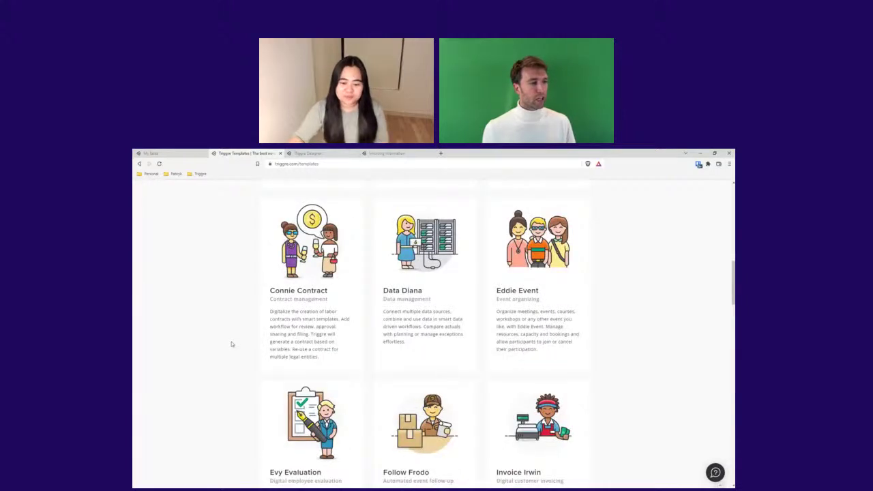
Skim the remaining application templates on the Templates page, then open the template finder questionnaire.
{"action": "scroll", "coordinate": [230, 344], "scroll_direction": "down", "scroll_amount": 2}
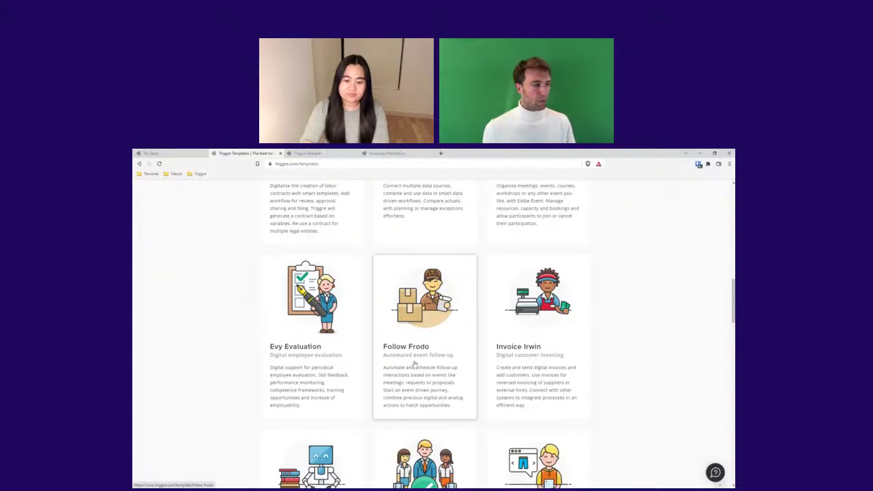
{"action": "scroll", "coordinate": [413, 364], "scroll_direction": "down", "scroll_amount": 1}
{"action": "scroll", "coordinate": [666, 387], "scroll_direction": "down", "scroll_amount": 4}
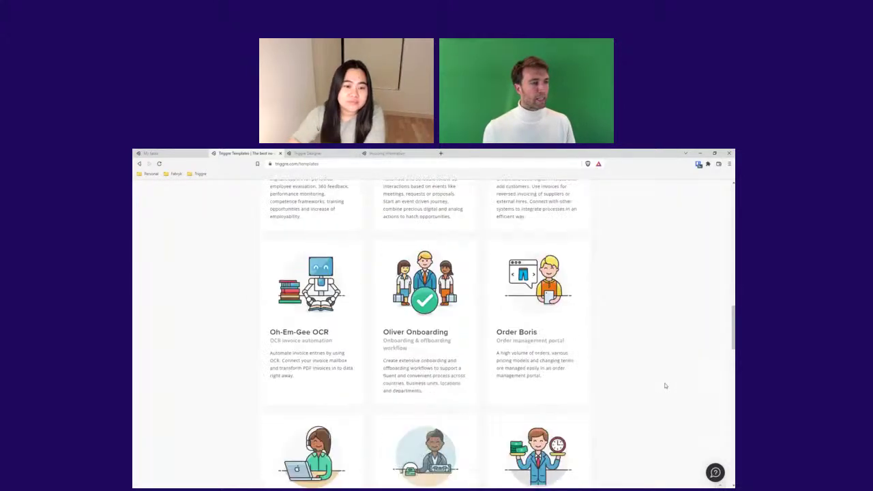
{"action": "scroll", "coordinate": [665, 386], "scroll_direction": "down", "scroll_amount": 4}
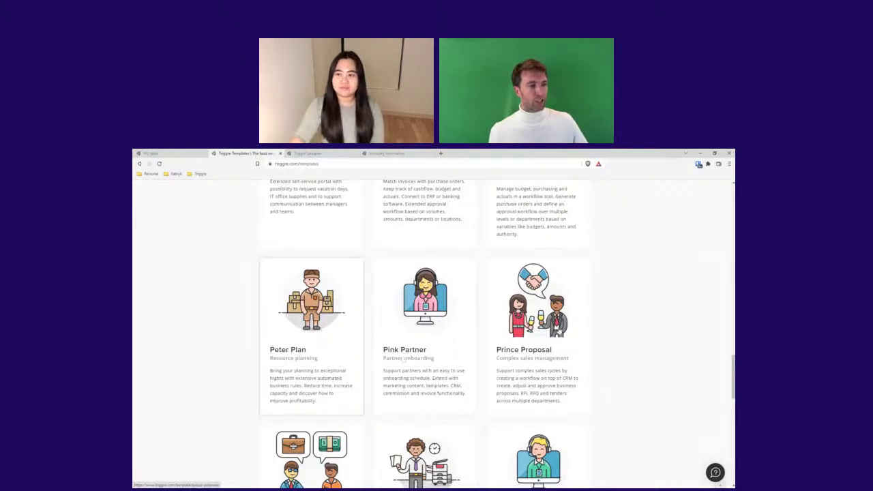
{"action": "scroll", "coordinate": [567, 329], "scroll_direction": "up", "scroll_amount": 15}
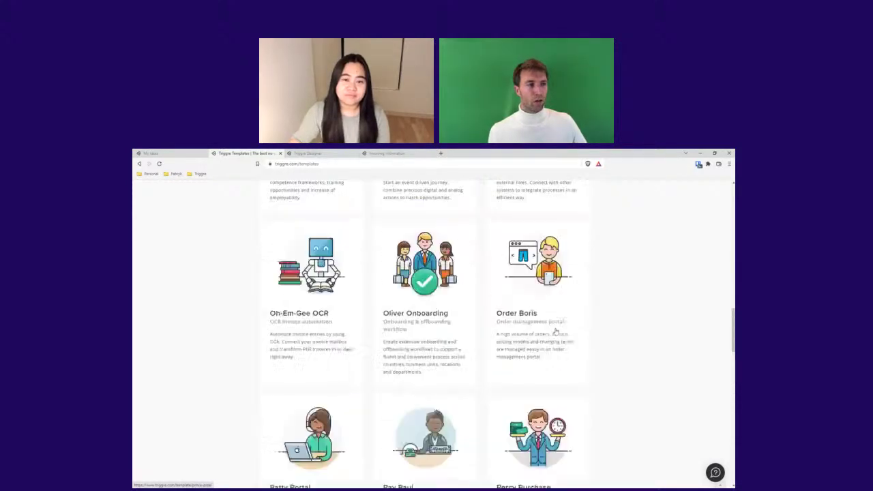
{"action": "scroll", "coordinate": [441, 232], "scroll_direction": "up", "scroll_amount": 4}
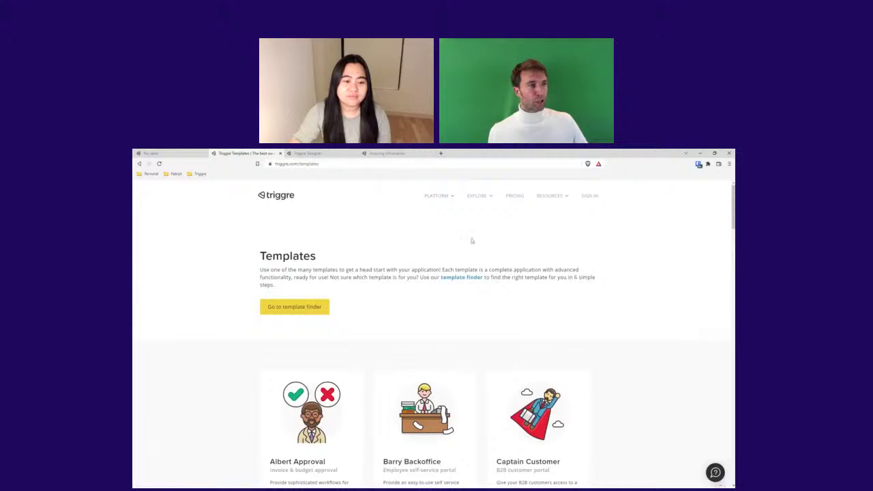
{"action": "left_click", "coordinate": [302, 308]}
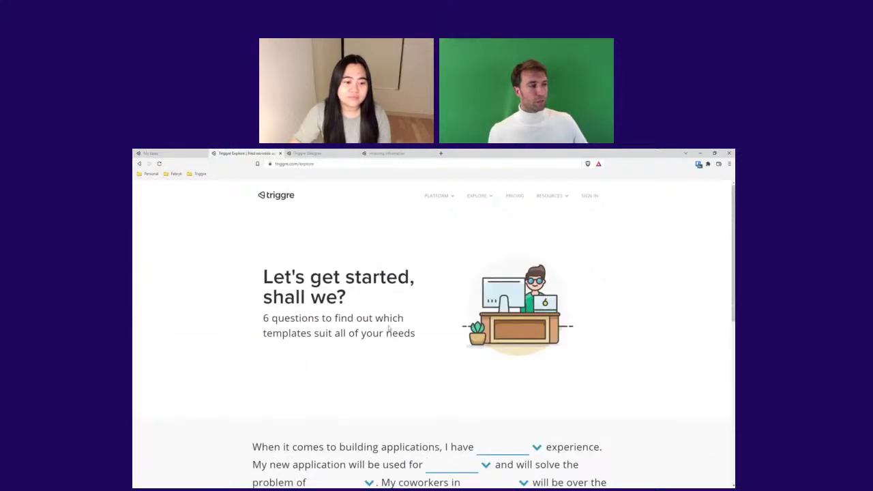
{"action": "scroll", "coordinate": [390, 324], "scroll_direction": "down", "scroll_amount": 3}
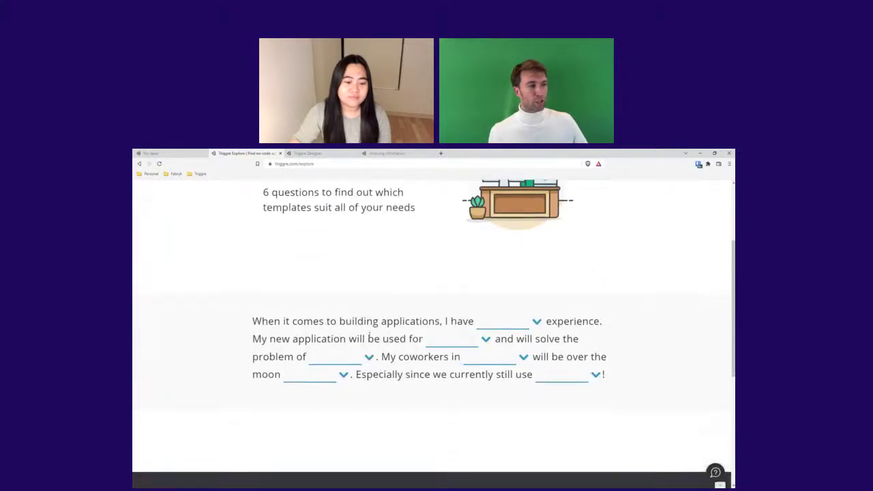
Answer the template finder's first three questions with Little experience, Customers, and Repetitive manual work.
{"action": "left_click", "coordinate": [512, 323]}
{"action": "left_click", "coordinate": [505, 251]}
{"action": "left_click", "coordinate": [435, 340]}
{"action": "left_click", "coordinate": [450, 269]}
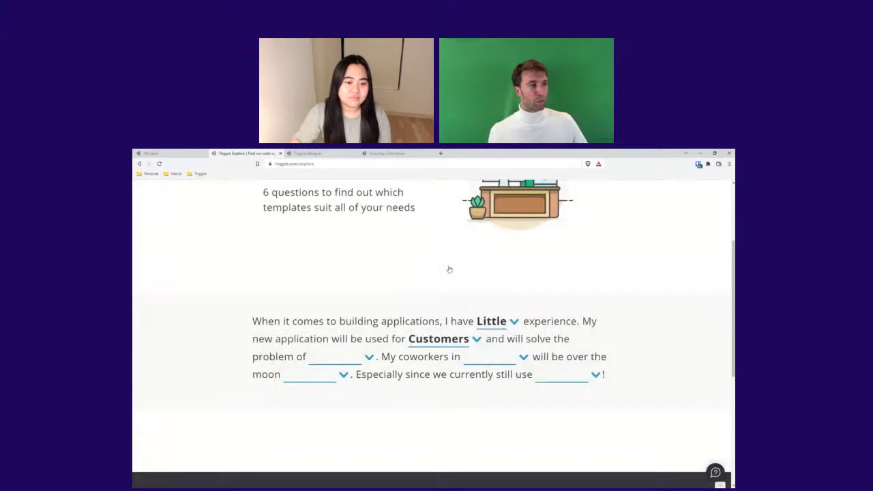
{"action": "left_click", "coordinate": [339, 362]}
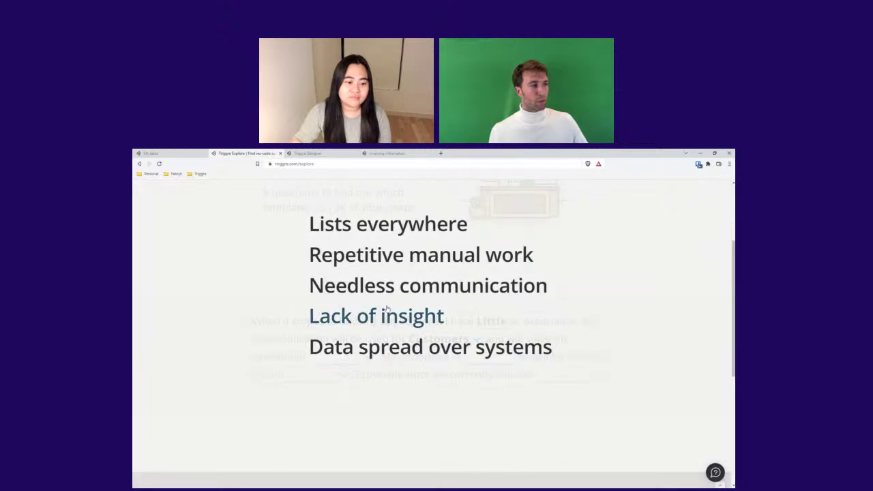
{"action": "left_click", "coordinate": [399, 259]}
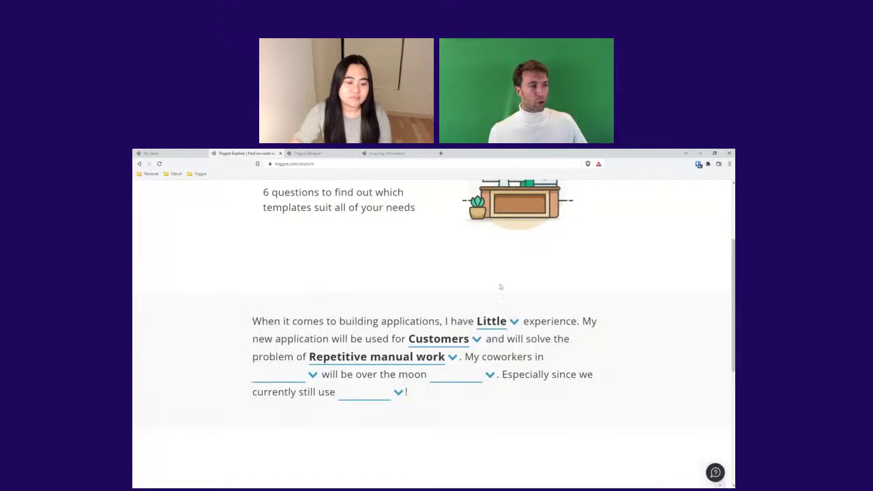
Complete the template finder answers with Finance, Having things automated, and Pen and paper.
{"action": "left_click", "coordinate": [282, 382]}
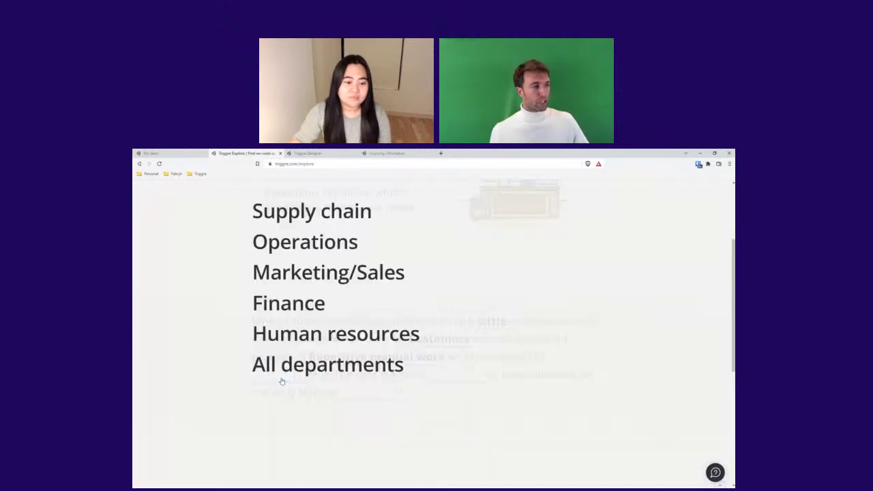
{"action": "left_click", "coordinate": [287, 303]}
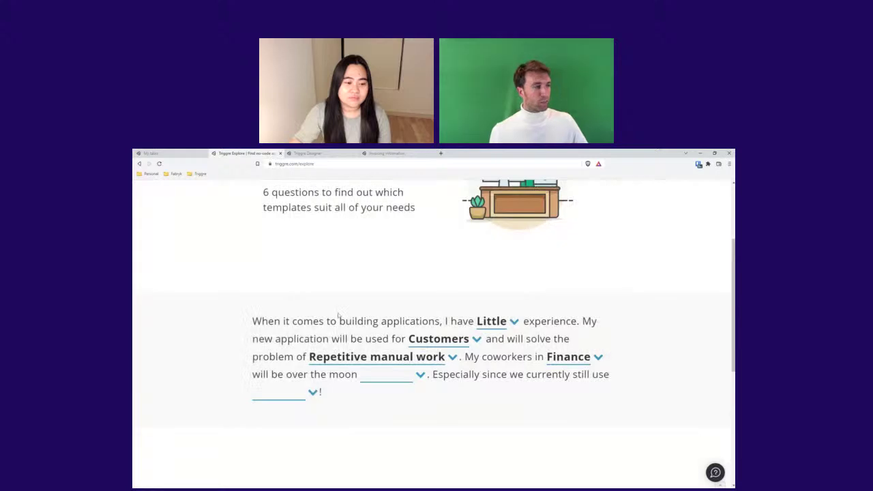
{"action": "left_click", "coordinate": [391, 378]}
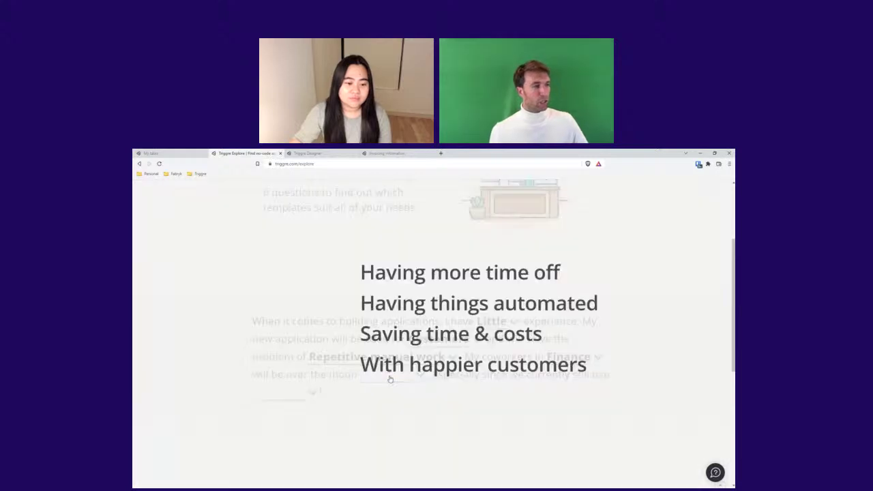
{"action": "left_click", "coordinate": [423, 303]}
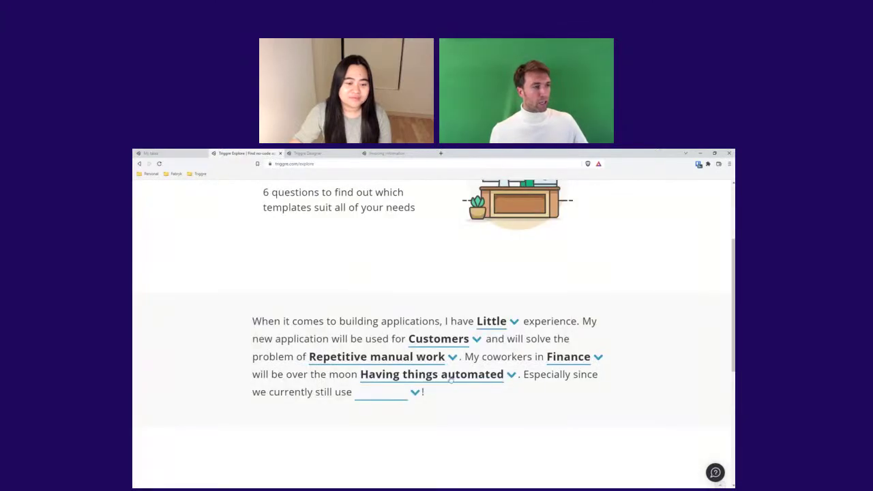
{"action": "left_click", "coordinate": [386, 400]}
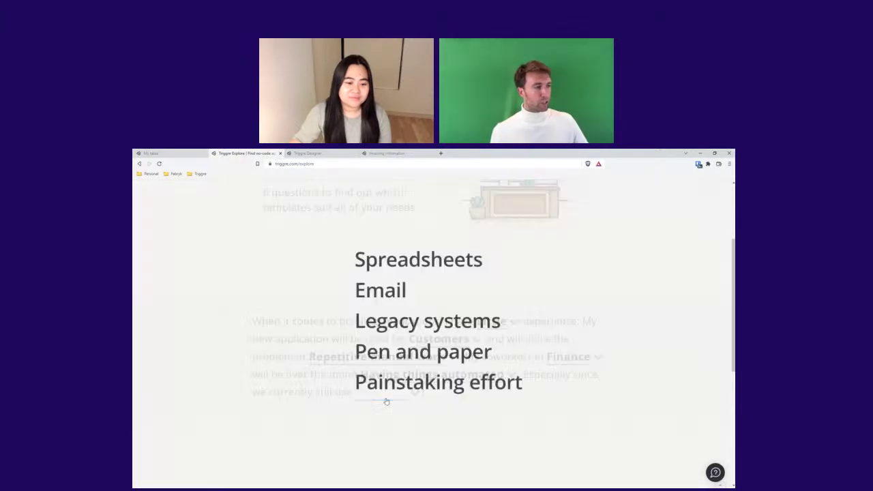
{"action": "left_click", "coordinate": [425, 355]}
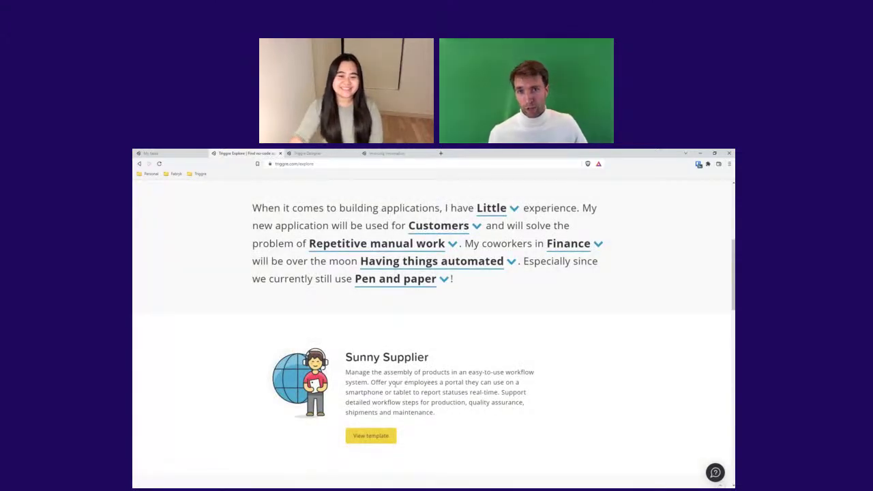
Review the recommended template and the additional templates that match the answers given in the finder.
{"action": "scroll", "coordinate": [392, 384], "scroll_direction": "down", "scroll_amount": 5}
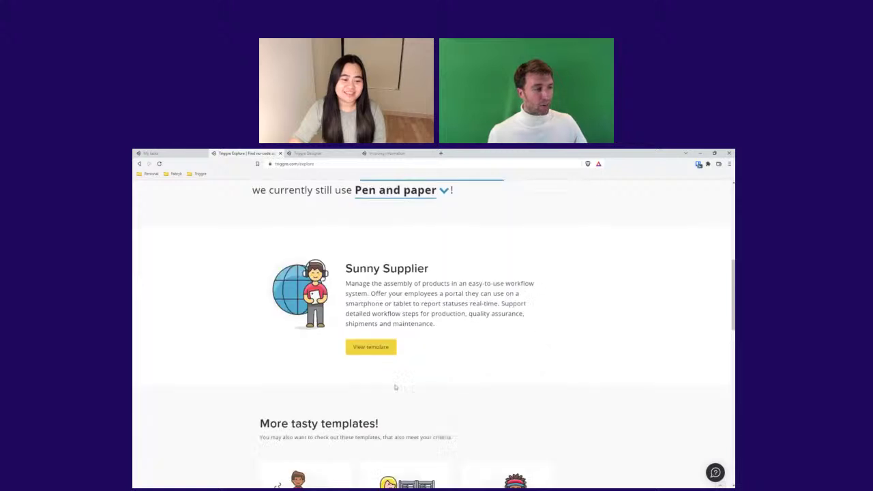
{"action": "scroll", "coordinate": [398, 389], "scroll_direction": "down", "scroll_amount": 2}
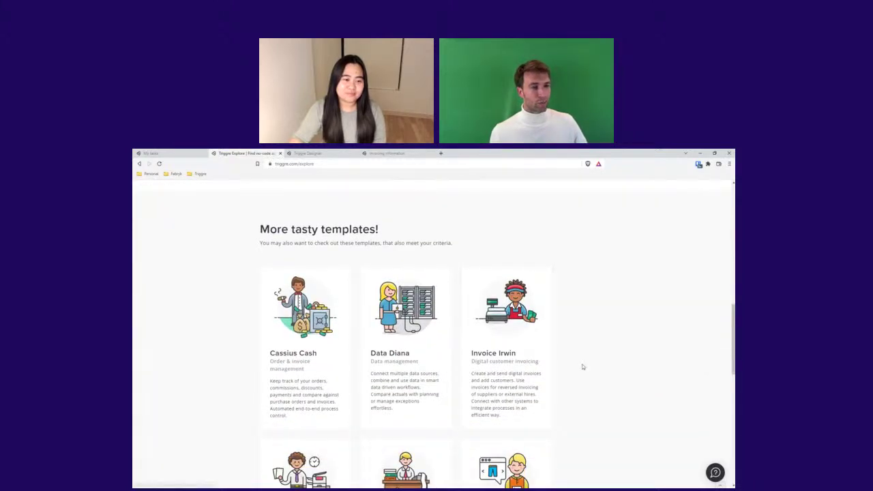
{"action": "scroll", "coordinate": [581, 365], "scroll_direction": "down", "scroll_amount": 4}
{"action": "scroll", "coordinate": [583, 367], "scroll_direction": "up", "scroll_amount": 2}
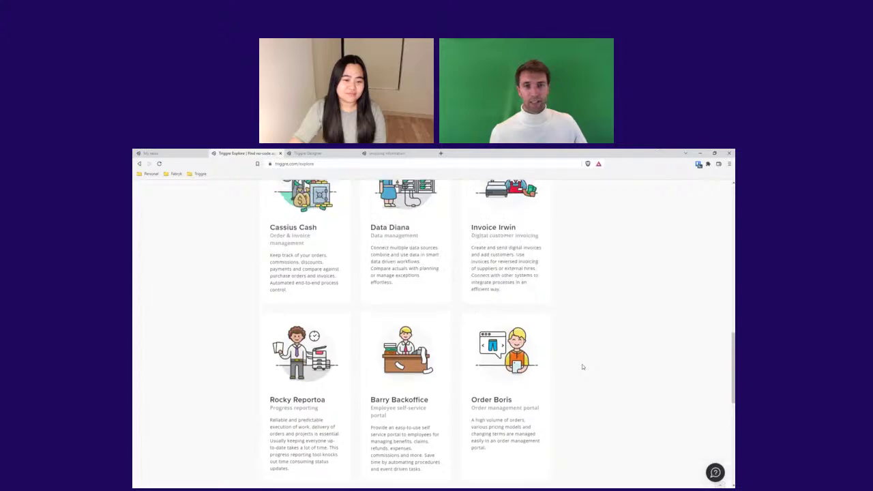
{"action": "scroll", "coordinate": [583, 367], "scroll_direction": "up", "scroll_amount": 8}
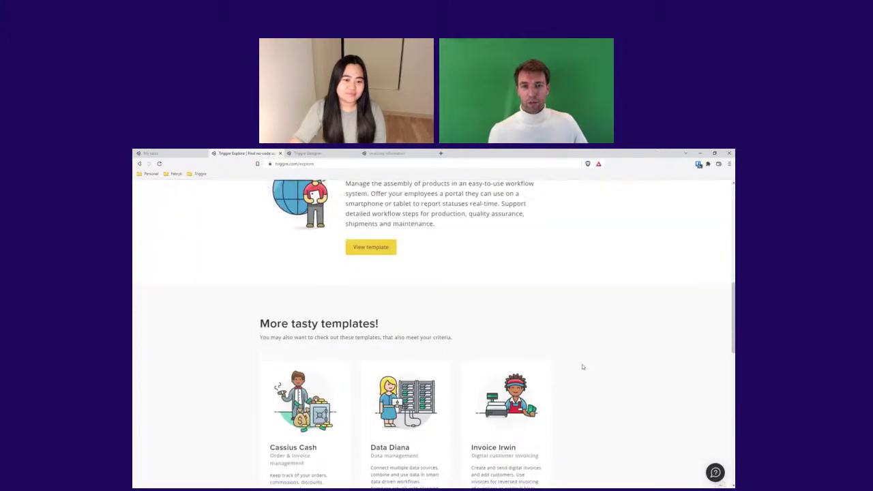
{"action": "scroll", "coordinate": [582, 367], "scroll_direction": "up", "scroll_amount": 4}
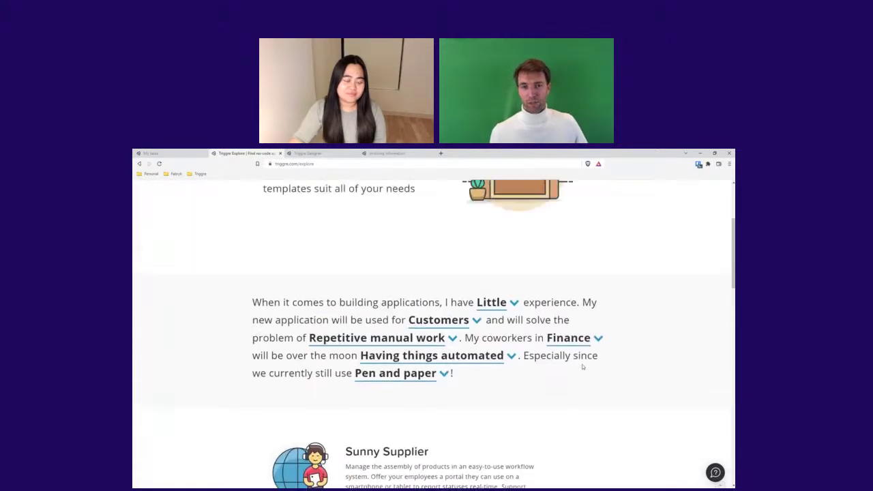
{"action": "scroll", "coordinate": [582, 367], "scroll_direction": "up", "scroll_amount": 1}
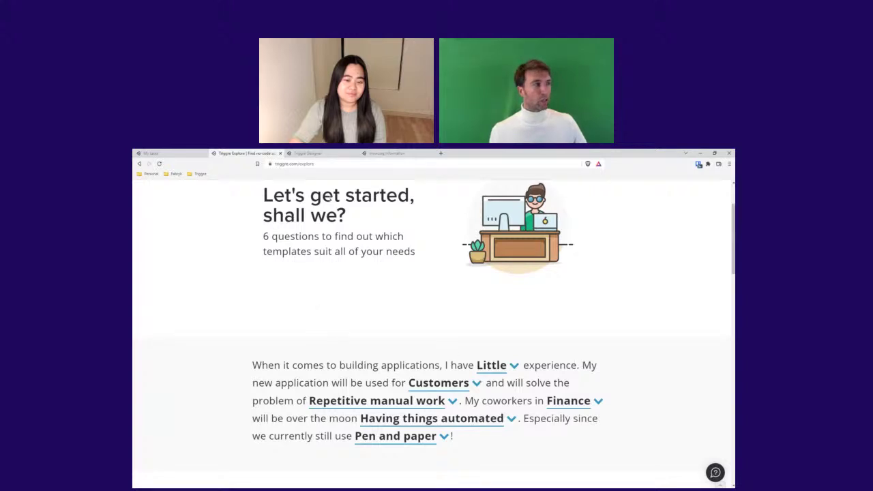
Switch to the Triggre Designer, browse to the Colin Complaint template and load it into the designer.
{"action": "left_click", "coordinate": [333, 155]}
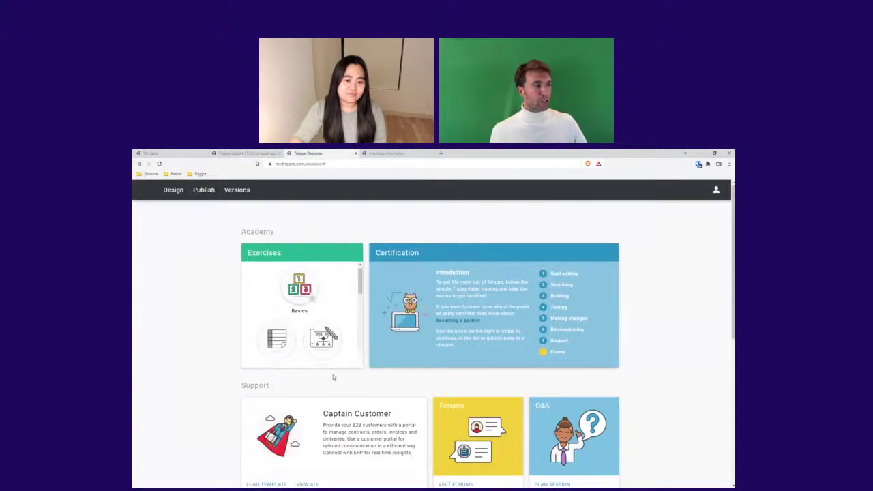
{"action": "left_click", "coordinate": [411, 438]}
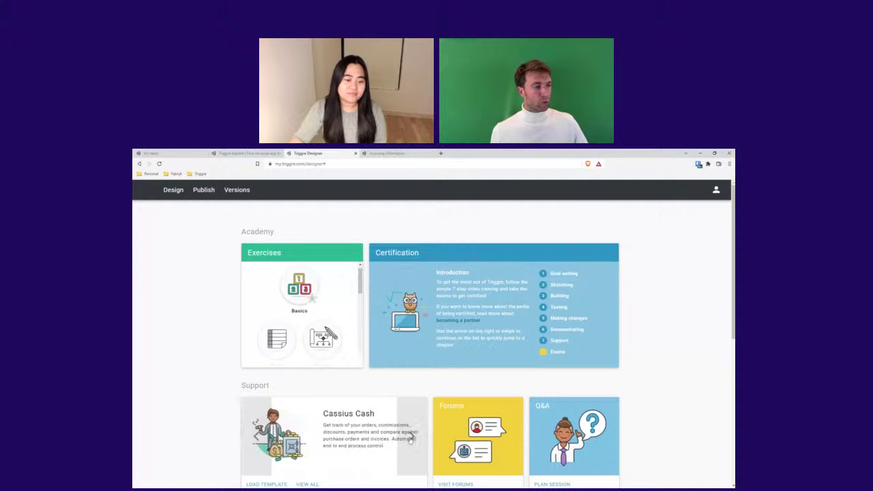
{"action": "left_click", "coordinate": [411, 438]}
{"action": "left_click", "coordinate": [411, 438]}
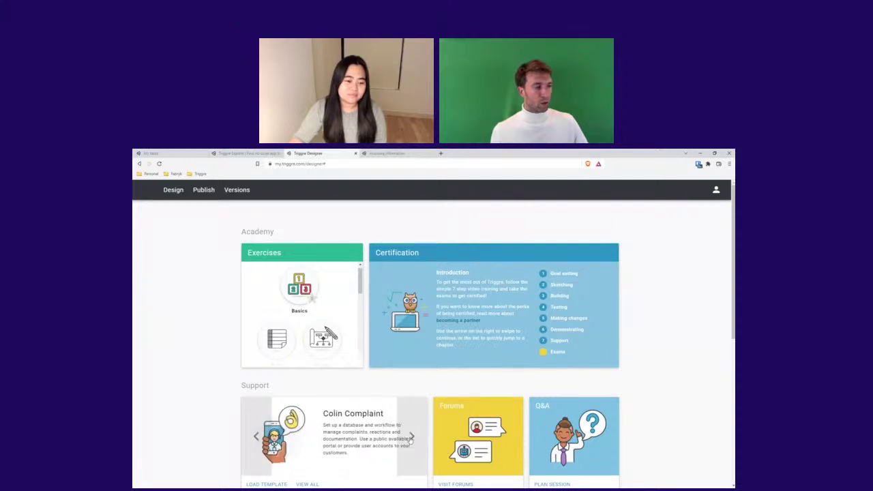
{"action": "scroll", "coordinate": [357, 437], "scroll_direction": "down", "scroll_amount": 1}
{"action": "left_click", "coordinate": [267, 456]}
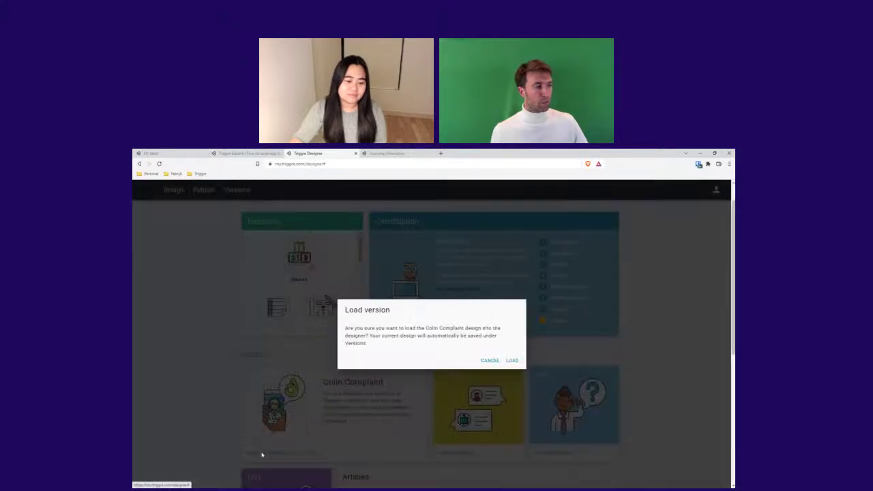
{"action": "left_click", "coordinate": [512, 361]}
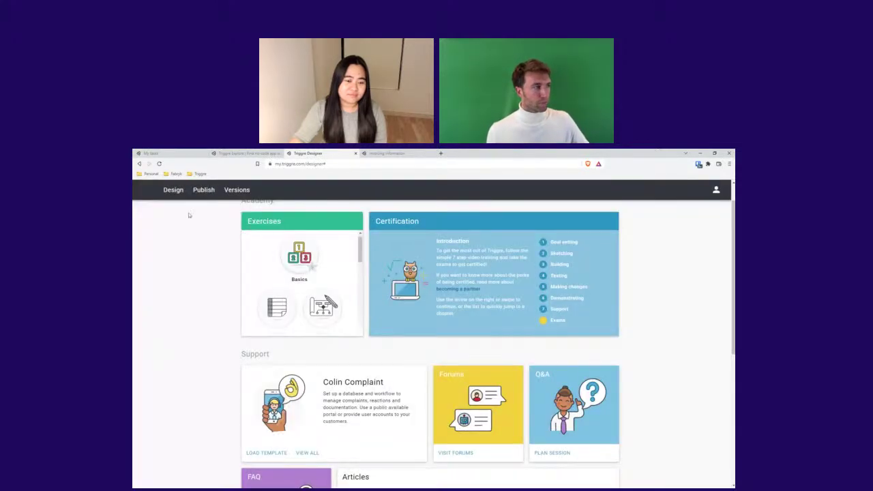
Load the most recently published autosaved version into the designer and return to the designer home page.
{"action": "left_click", "coordinate": [237, 191]}
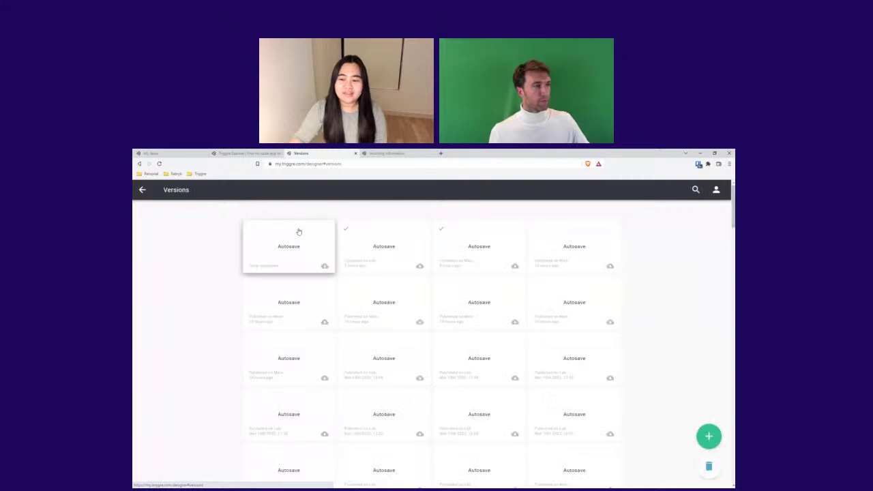
{"action": "left_click", "coordinate": [382, 251]}
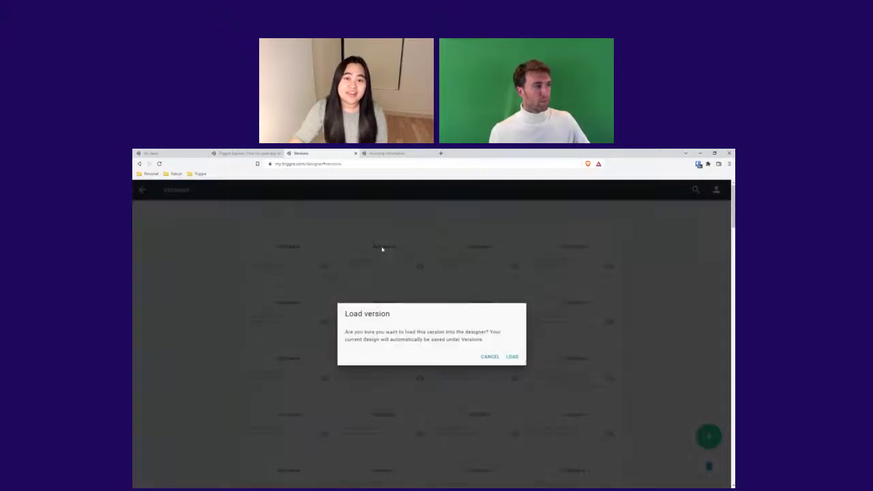
{"action": "left_click", "coordinate": [512, 357]}
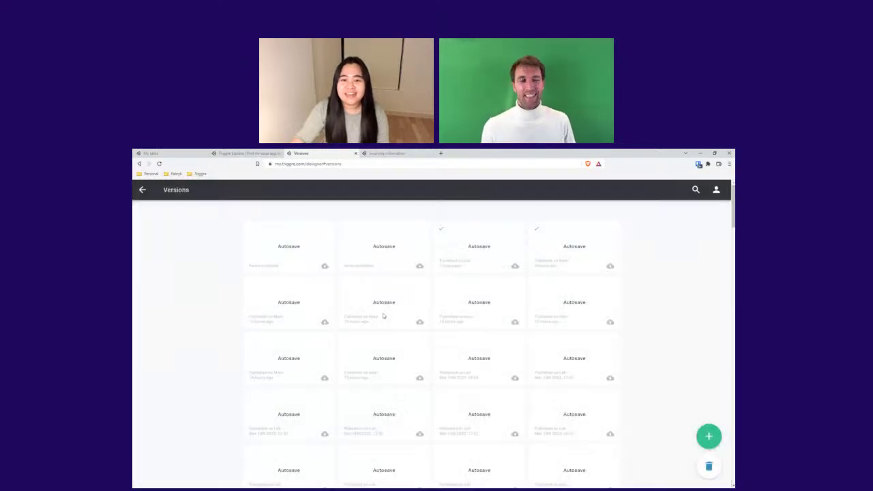
{"action": "left_click", "coordinate": [140, 190]}
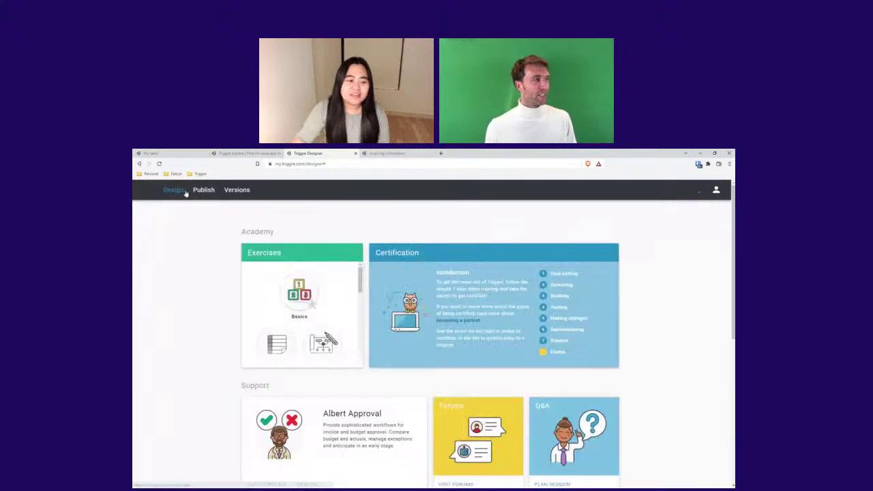
Return to the Triggre website's homepage and view the scheduler for a free Q&A session, closing it without booking.
{"action": "left_click", "coordinate": [399, 155]}
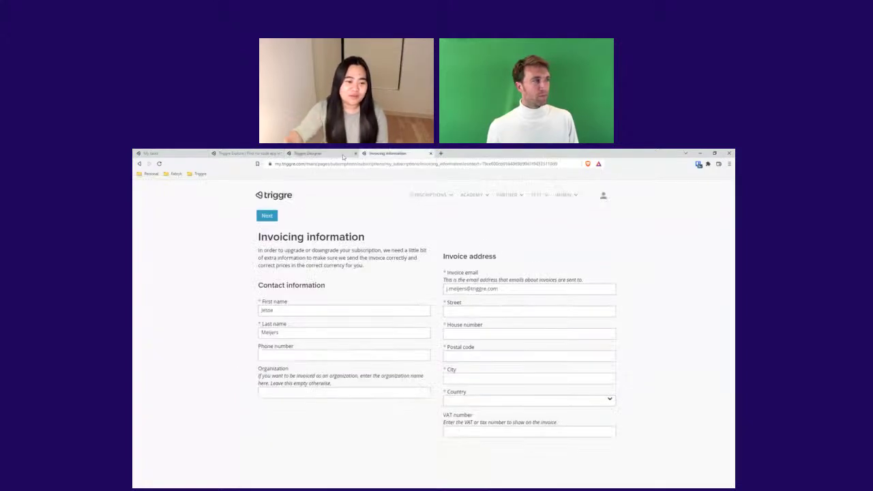
{"action": "left_click", "coordinate": [246, 153]}
{"action": "scroll", "coordinate": [234, 281], "scroll_direction": "up", "scroll_amount": 2}
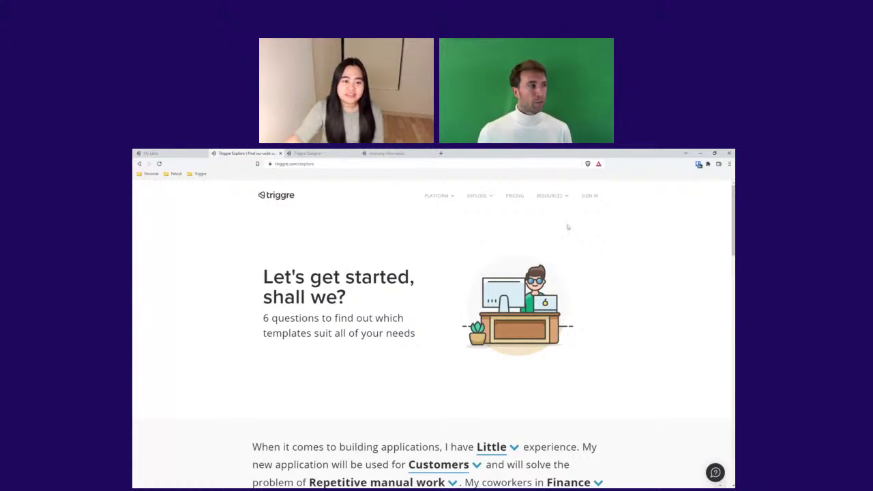
{"action": "left_click", "coordinate": [287, 202]}
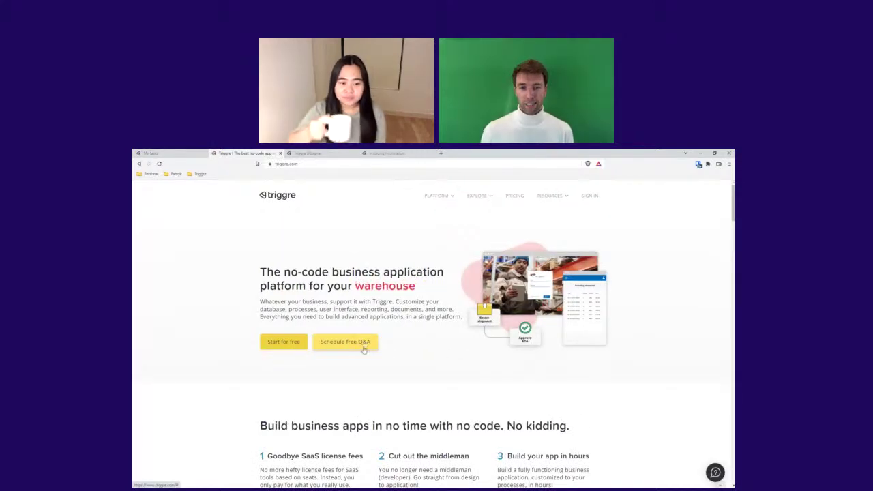
{"action": "left_click", "coordinate": [357, 344]}
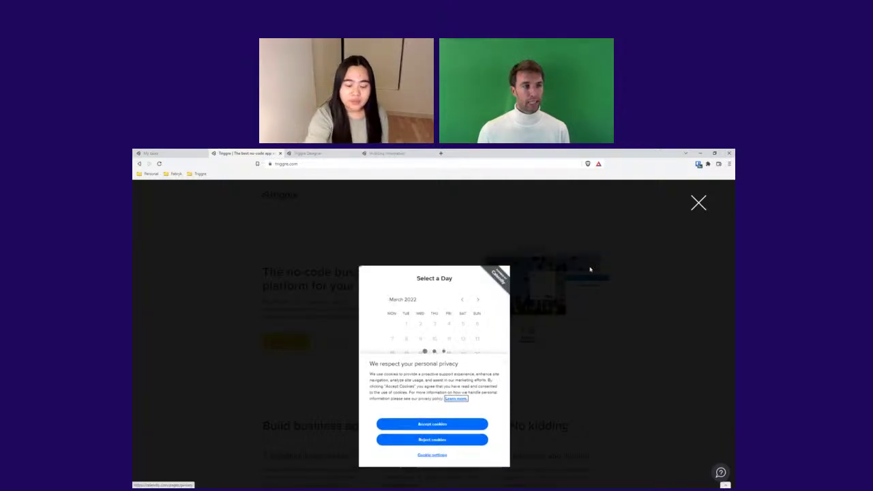
{"action": "left_click", "coordinate": [698, 203]}
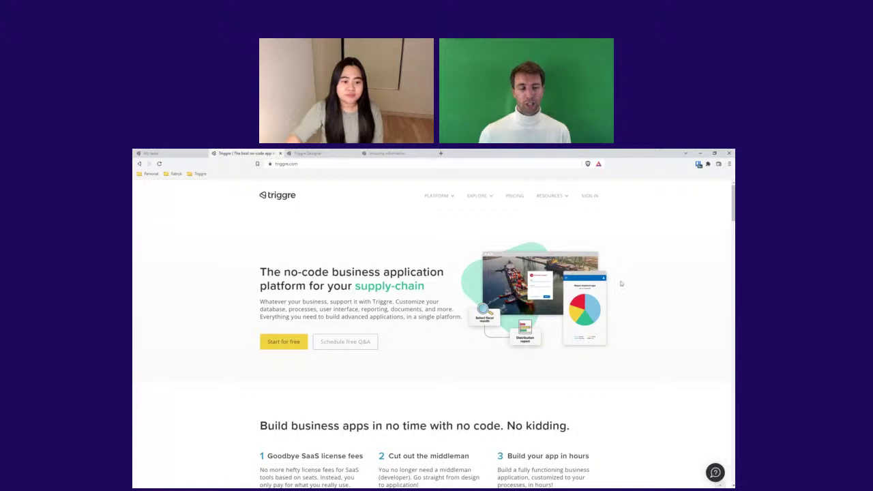